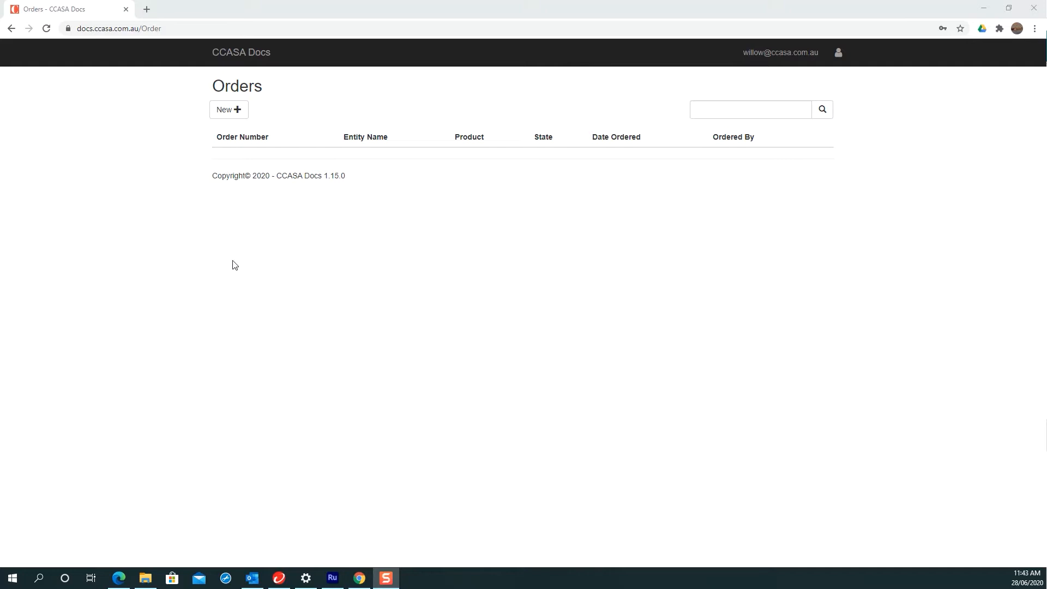
Step: Open the New dropdown on the empty Orders page to list the order types
left_click(224, 116)
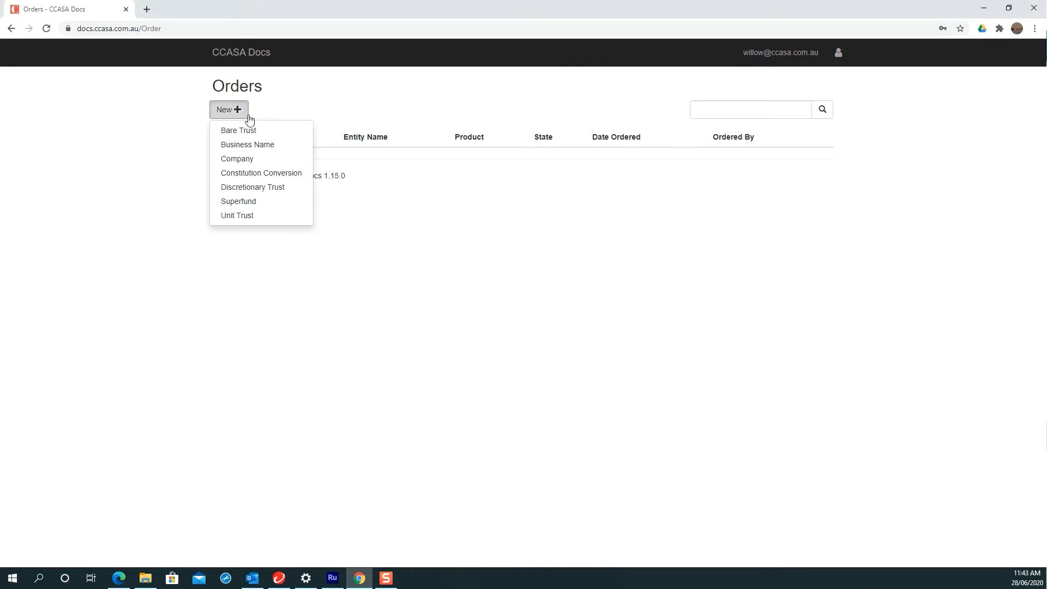
Step: Choose Company from the New list to start a blank Company order
left_click(255, 164)
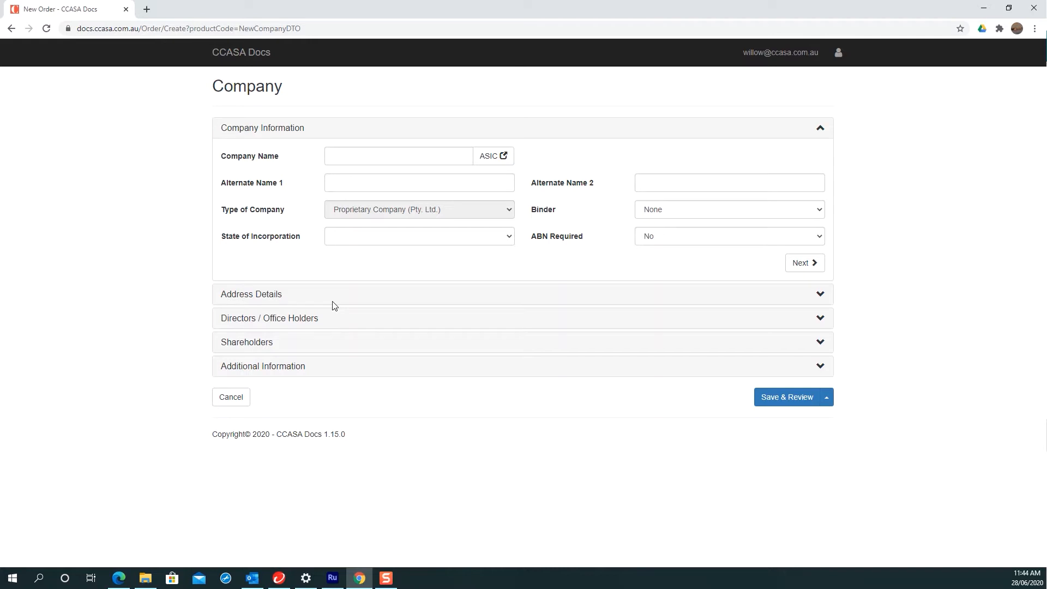
Step: Enter 'Demo Company Pty Ltd' as the Company Name and show the State of Incorporation choices
left_click(337, 149)
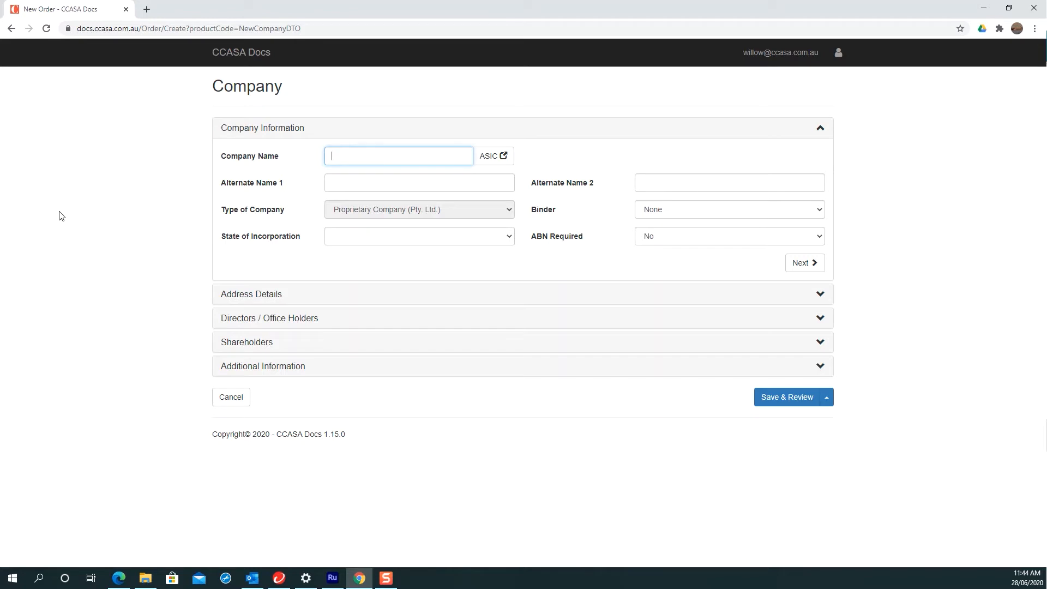
type("Demo Company Pty Ltd")
left_click(507, 242)
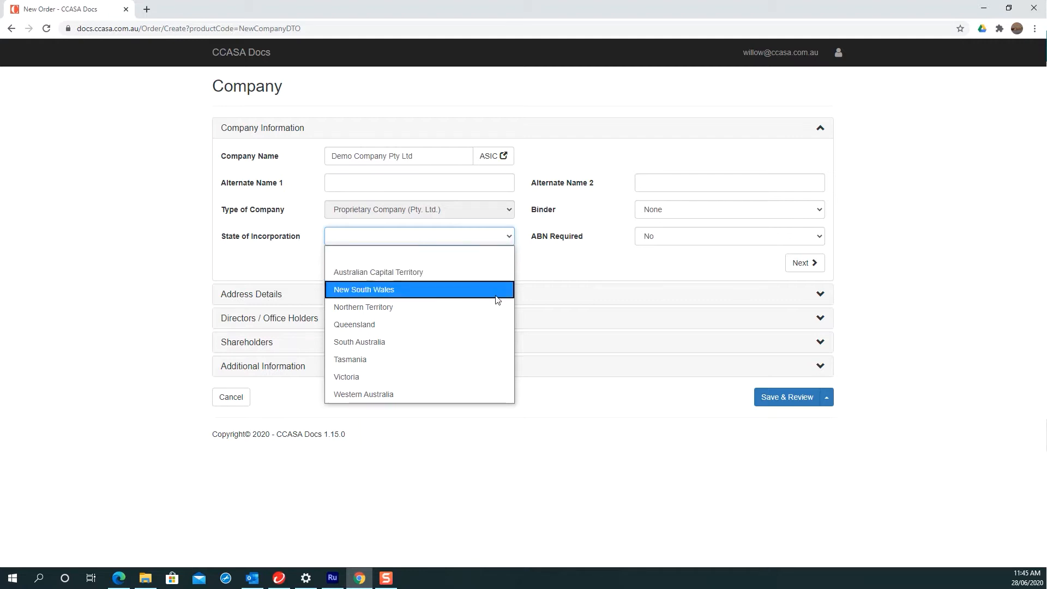
Step: Set state to Western Australia, binder to Burgundy and ABN Required to Yes, then continue
left_click(413, 392)
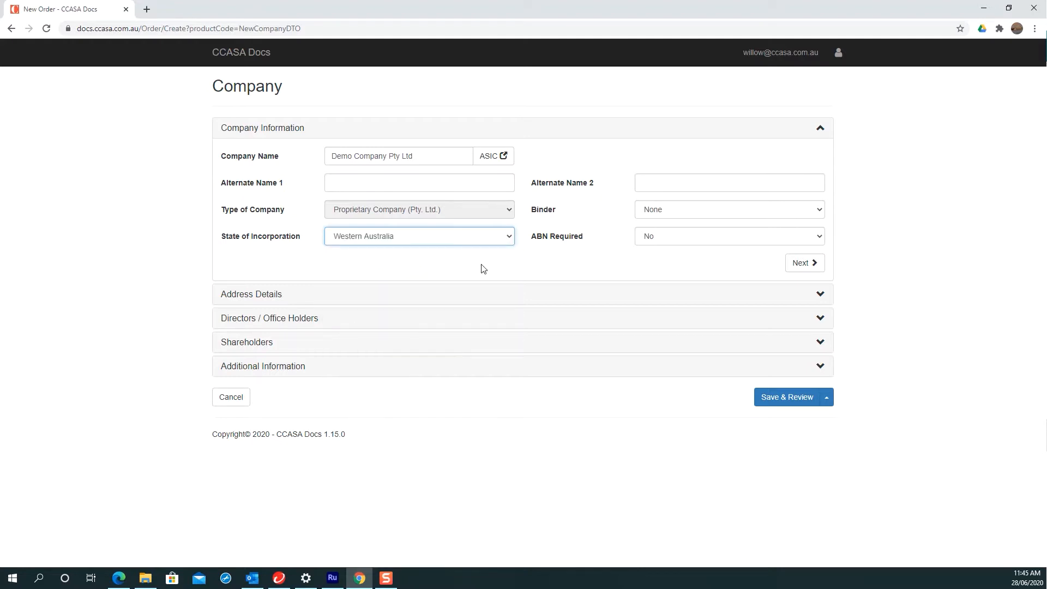
left_click(711, 212)
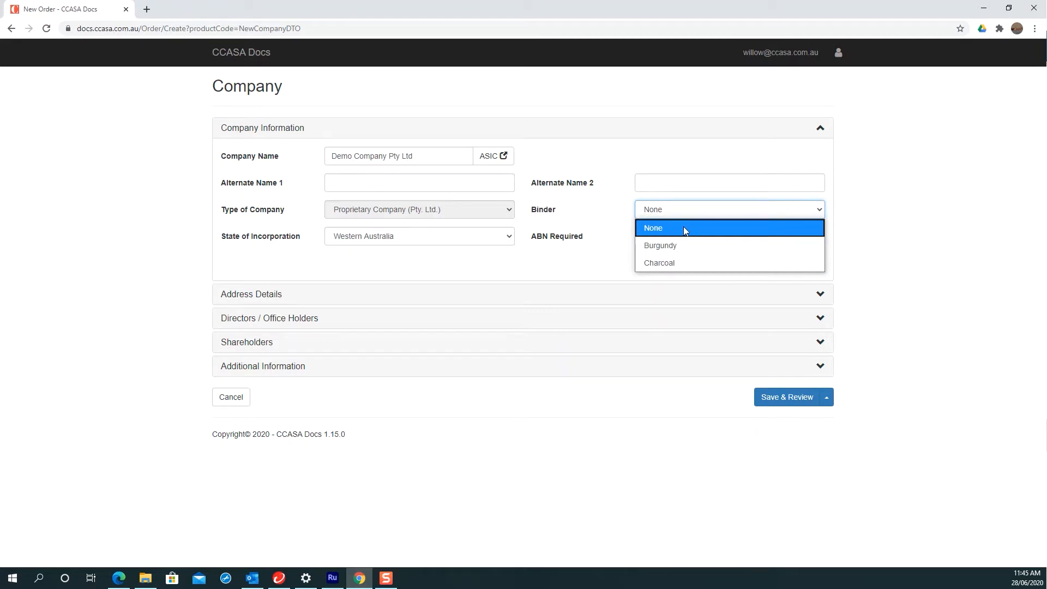
left_click(896, 234)
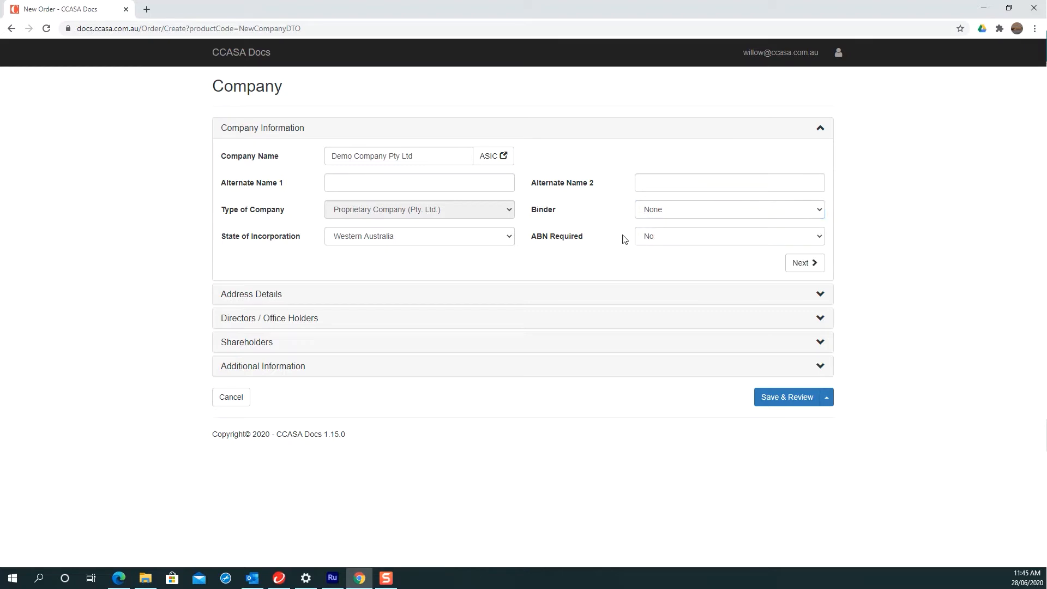
left_click(658, 214)
left_click(654, 246)
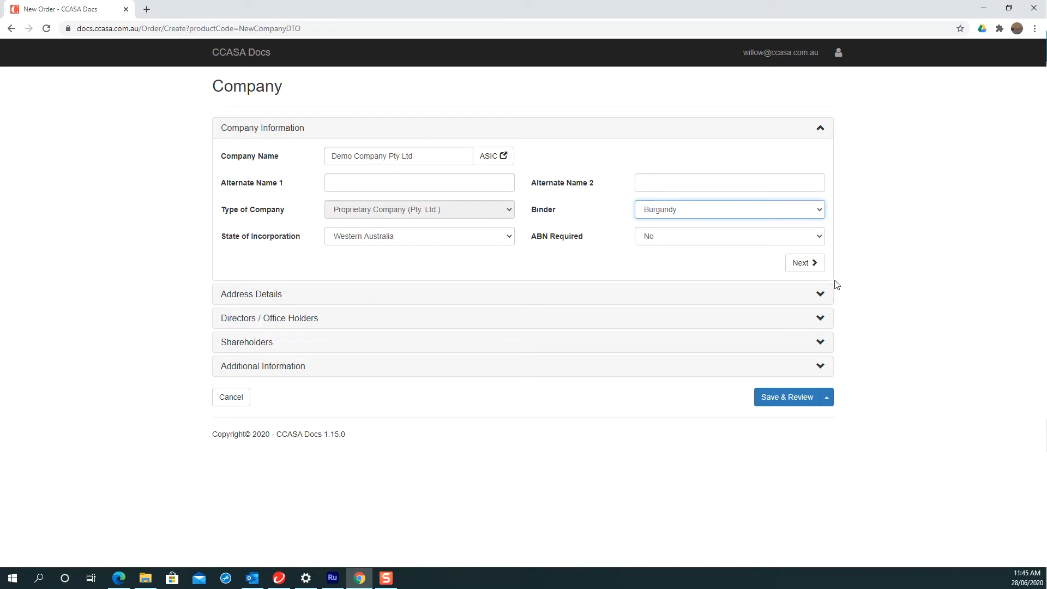
left_click(660, 240)
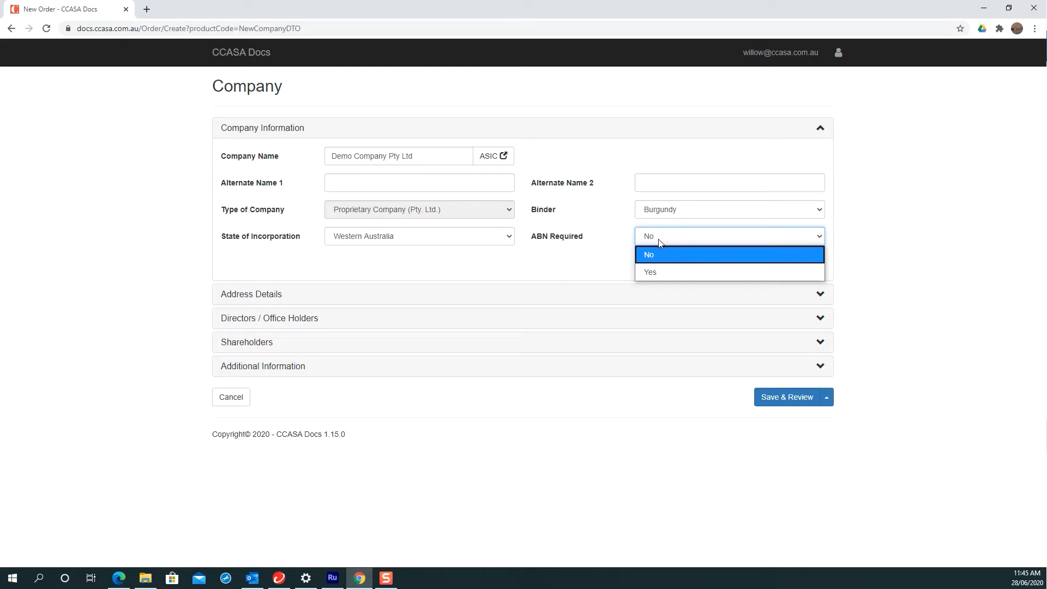
left_click(666, 270)
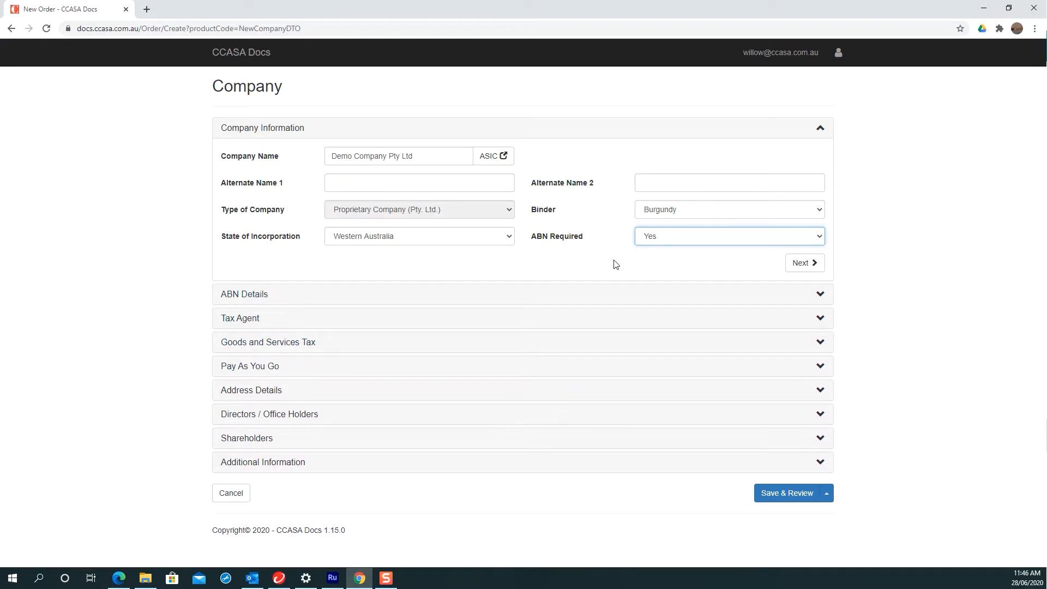
left_click(802, 265)
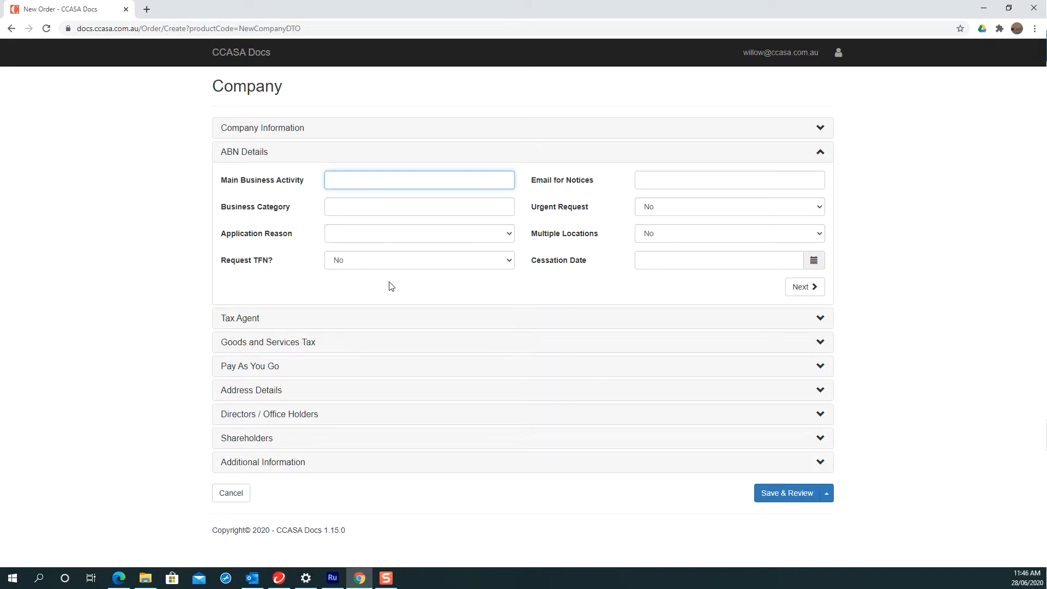
Step: Enter main business activity 'Selling Companies', the notices e-mail address and business category 'Companies'
type("Selling Companies")
left_click(660, 180)
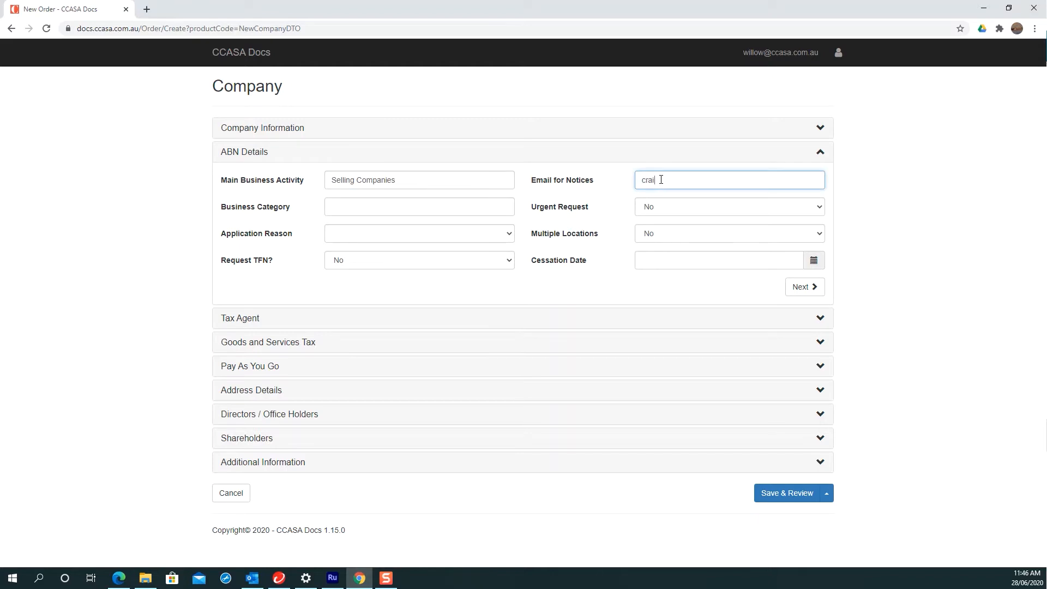
left_click(411, 201)
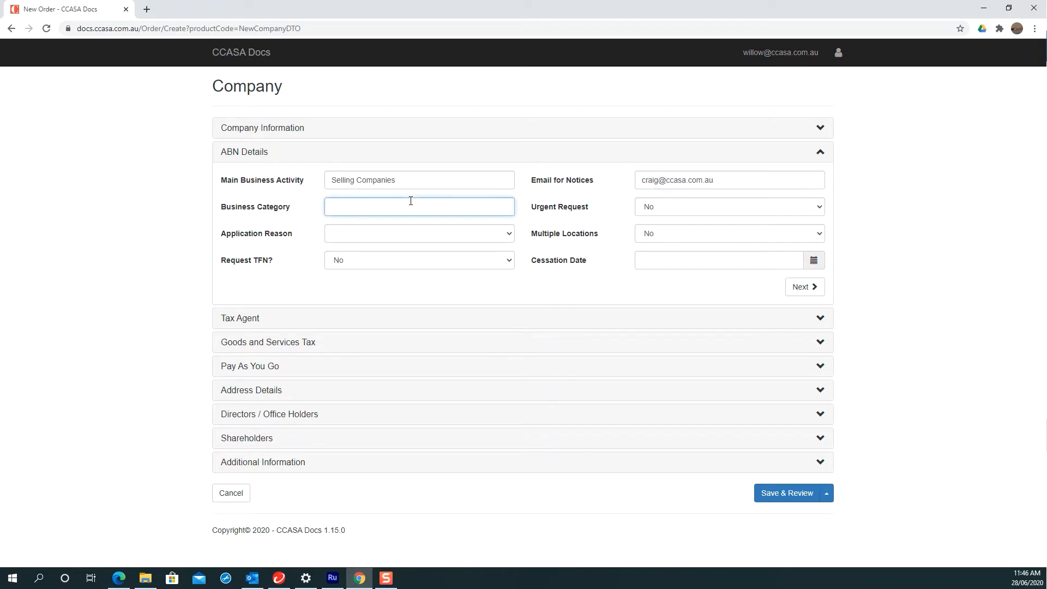
type("Companies")
Step: Set Application Reason to New Business and Request TFN to Yes, leaving Urgent Request unchanged
left_click(658, 209)
left_click(578, 225)
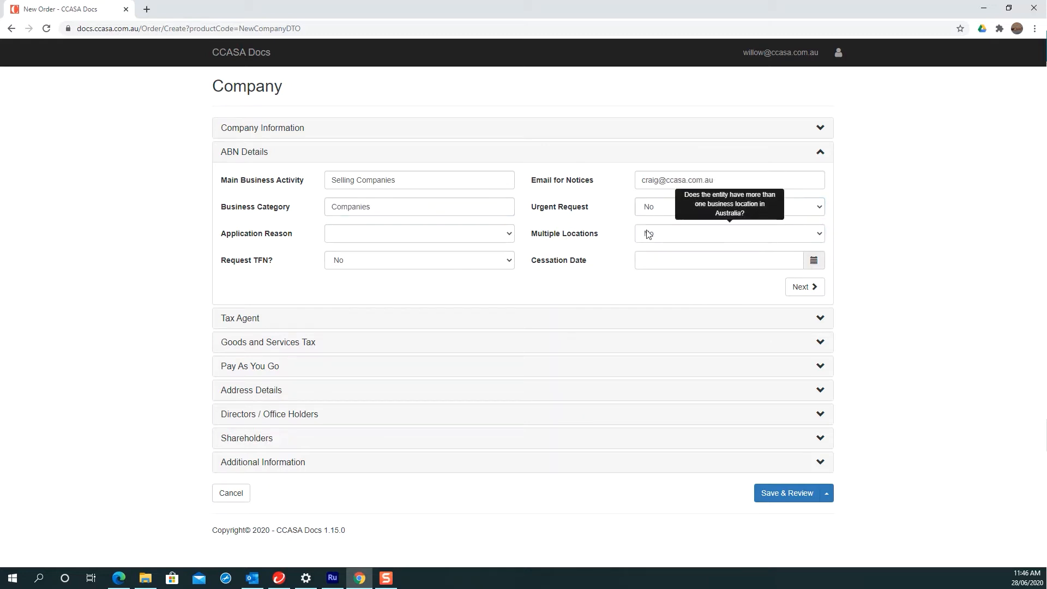
left_click(474, 233)
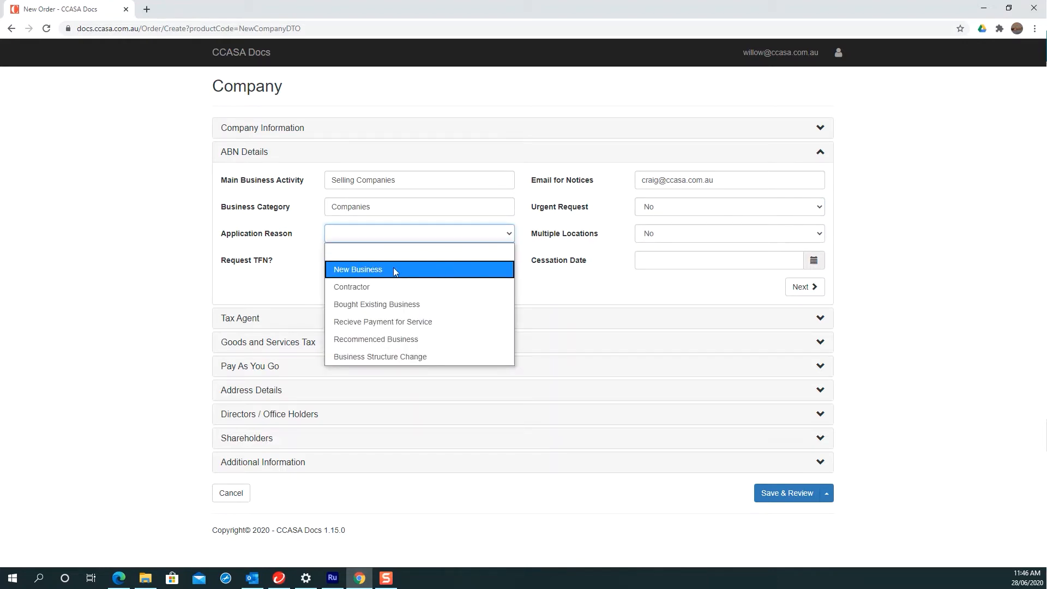
left_click(394, 269)
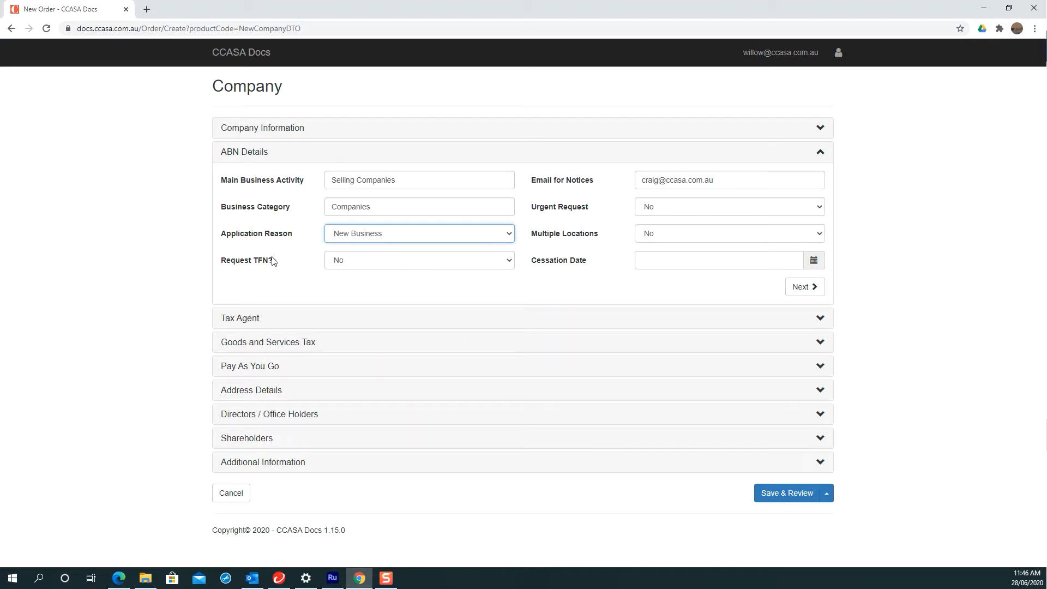
left_click(364, 267)
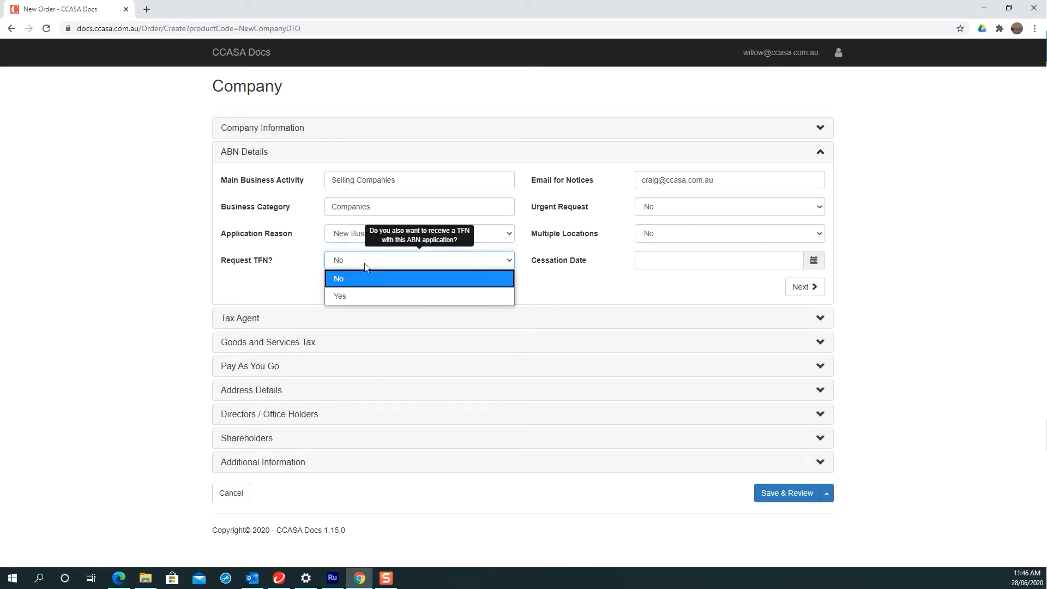
left_click(374, 297)
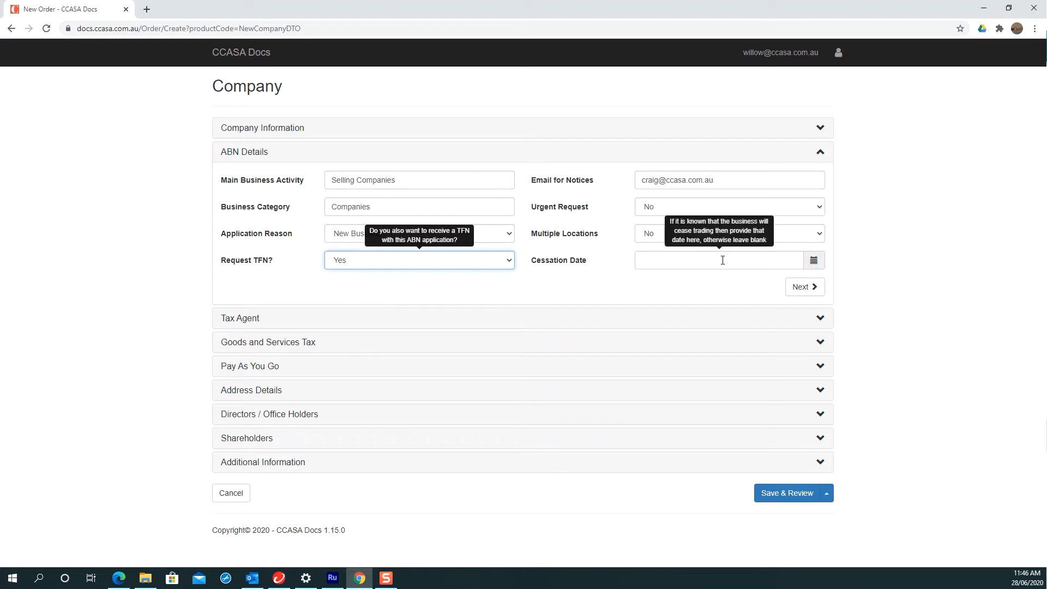
left_click(805, 286)
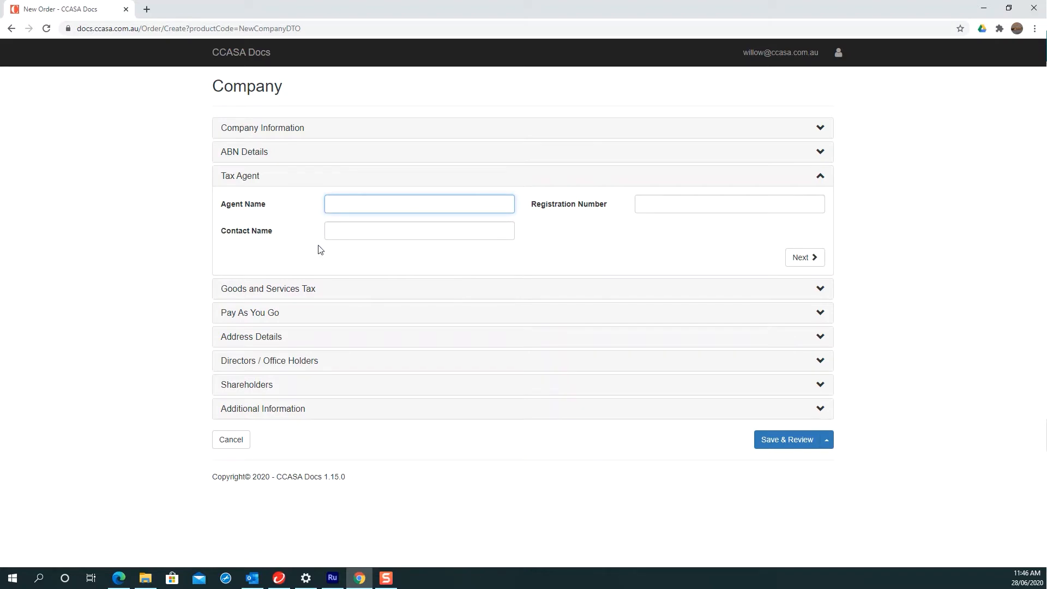
Step: Enter 'Agent Name' as the tax agent, plus its registration number and the contact person's name
type("Agent Name")
left_click(653, 210)
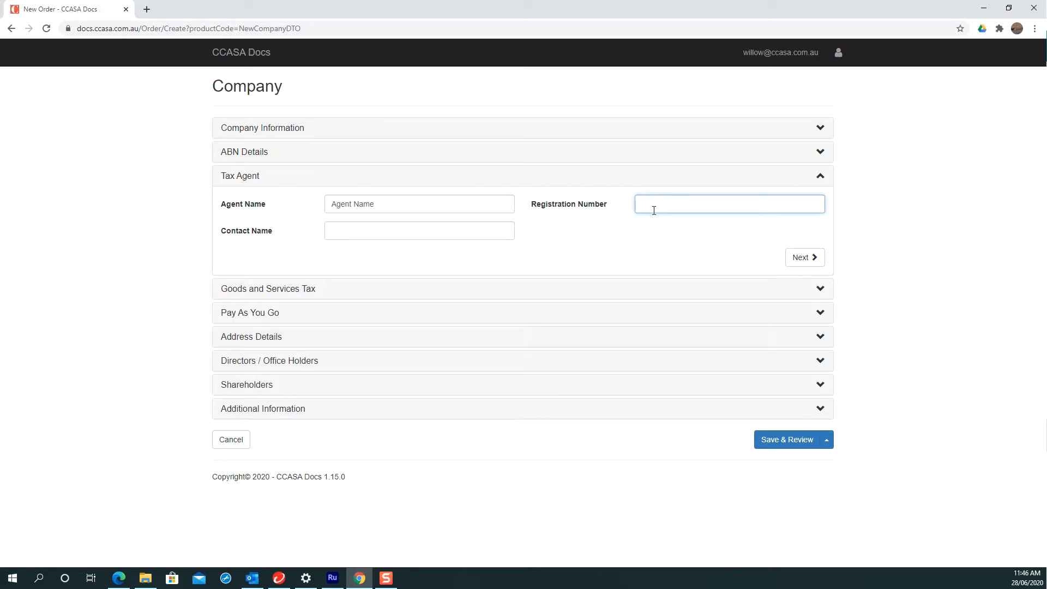
type("999 999 999 99")
left_click(436, 233)
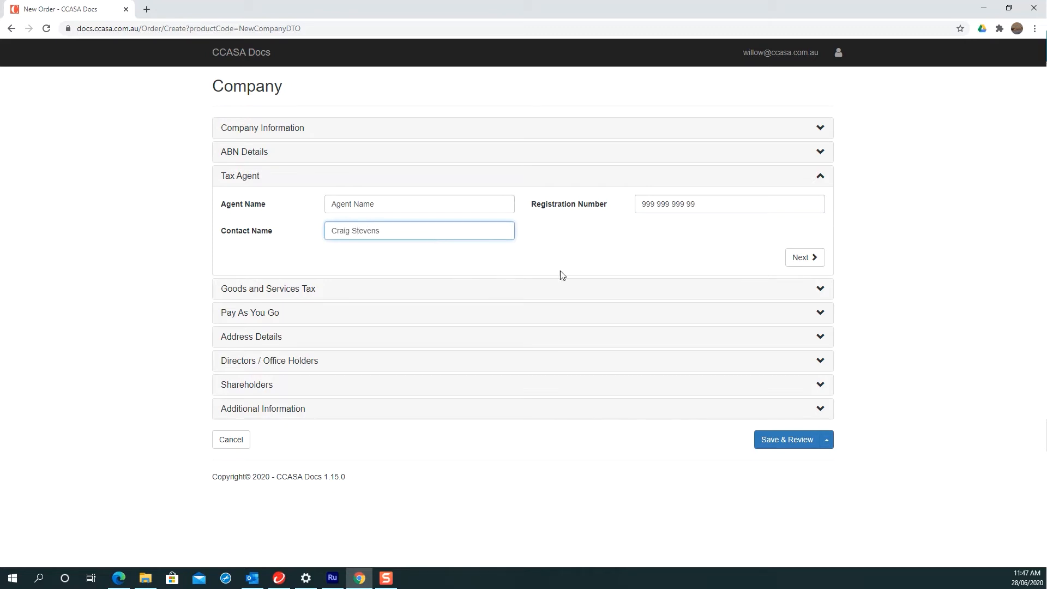
Step: Set GST Required to Yes in the Goods and Services Tax section
left_click(806, 257)
left_click(384, 228)
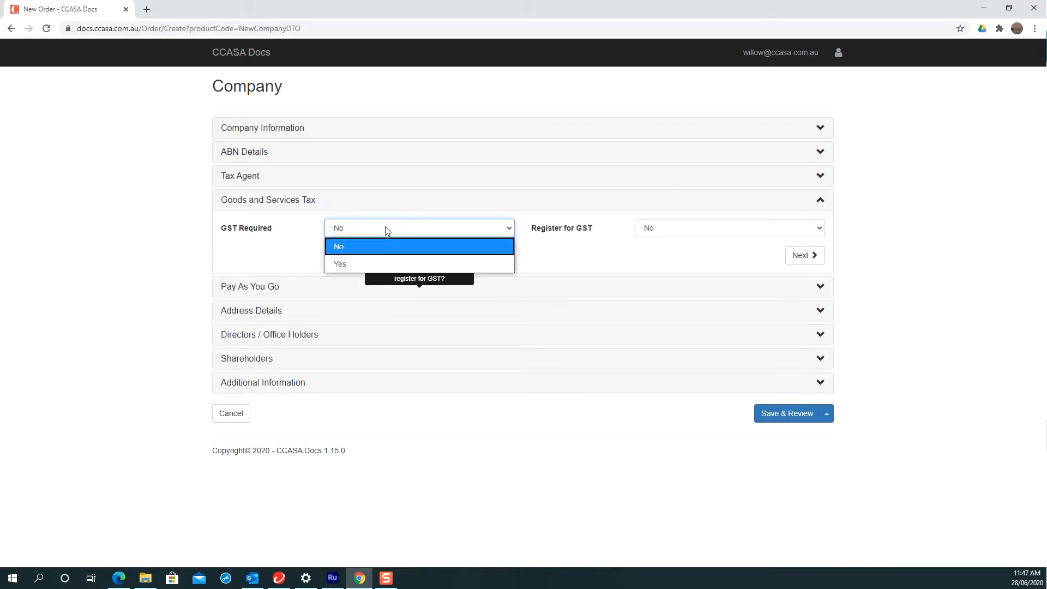
left_click(378, 263)
left_click(115, 303)
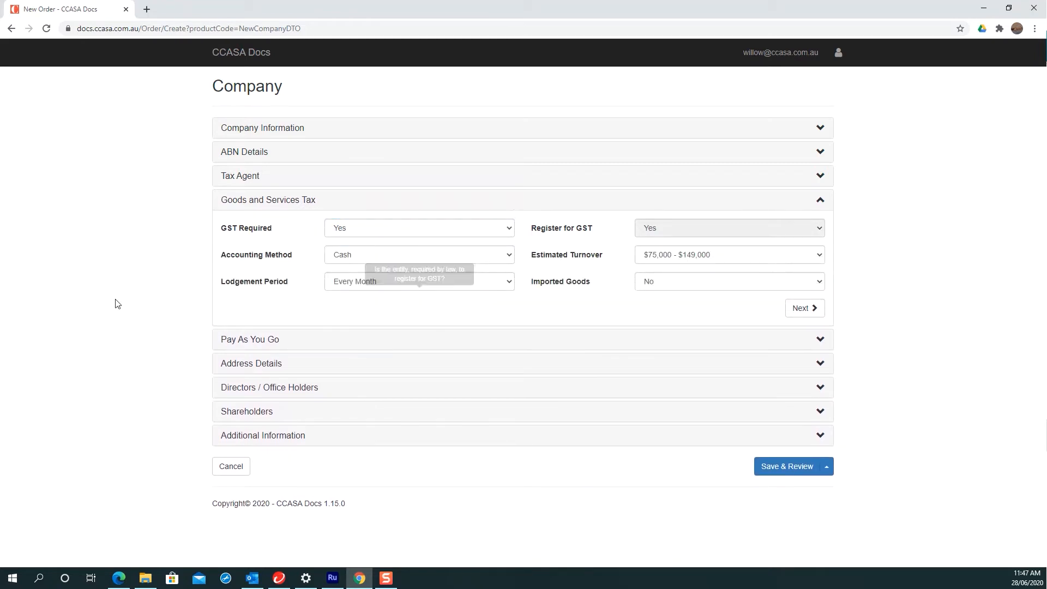
left_click(365, 229)
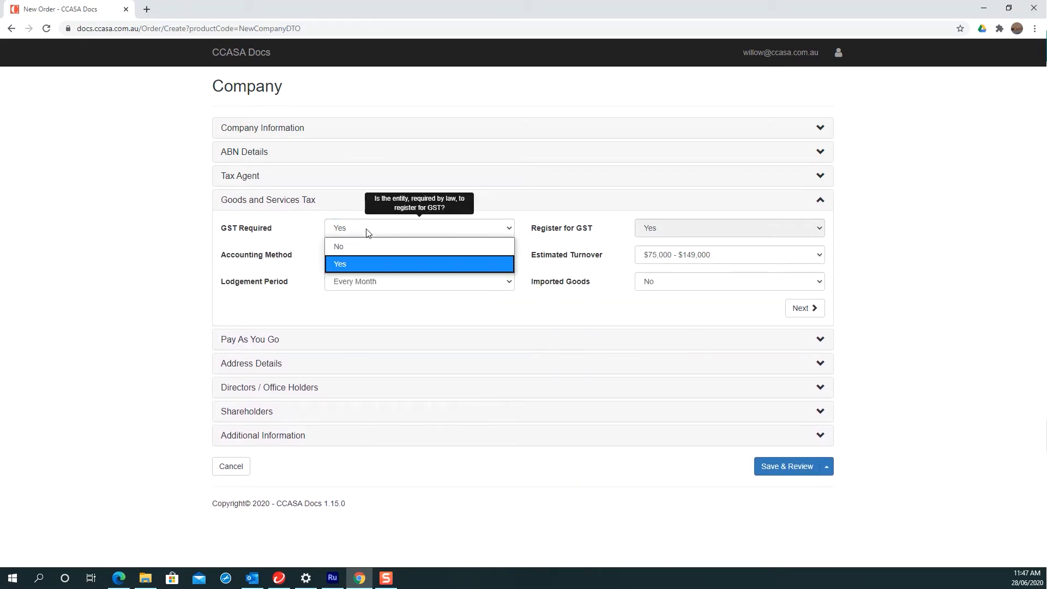
left_click(361, 241)
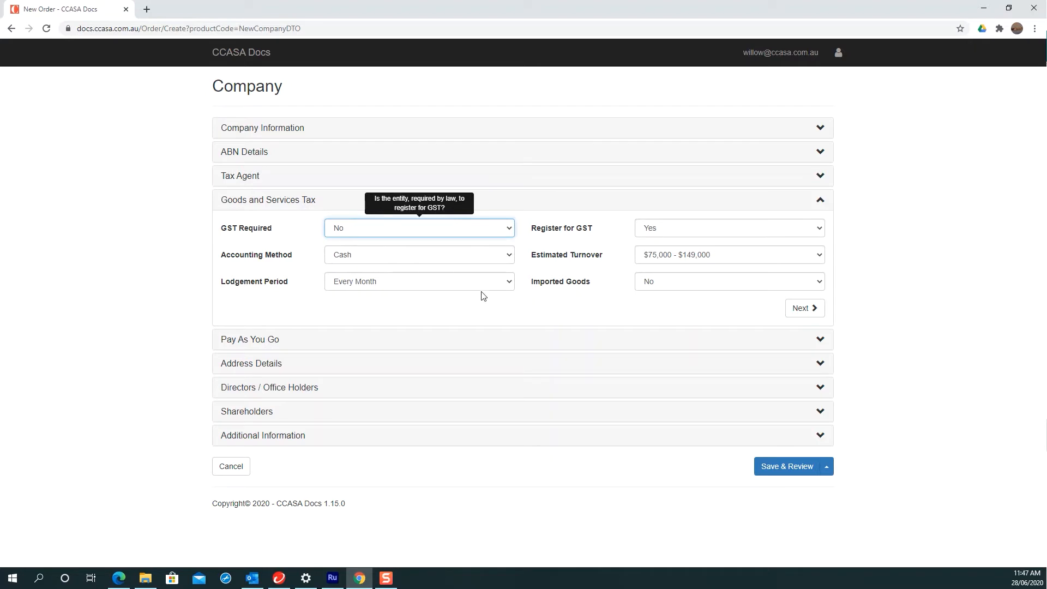
left_click(490, 229)
left_click(353, 261)
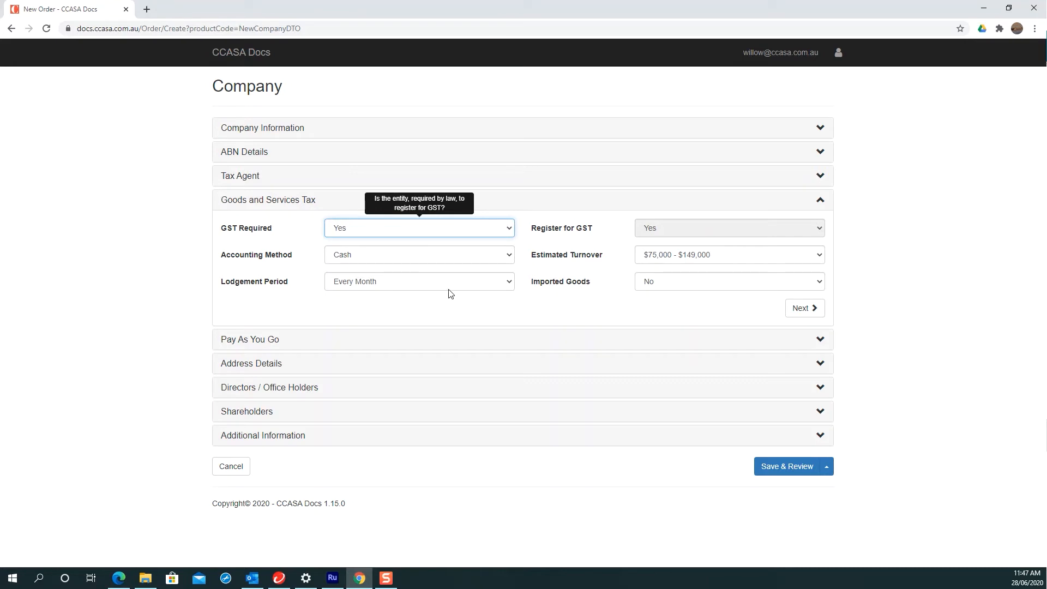
Step: Register for PAYG with 2 employees and 20000 AUD withheld annually
left_click(809, 314)
left_click(457, 251)
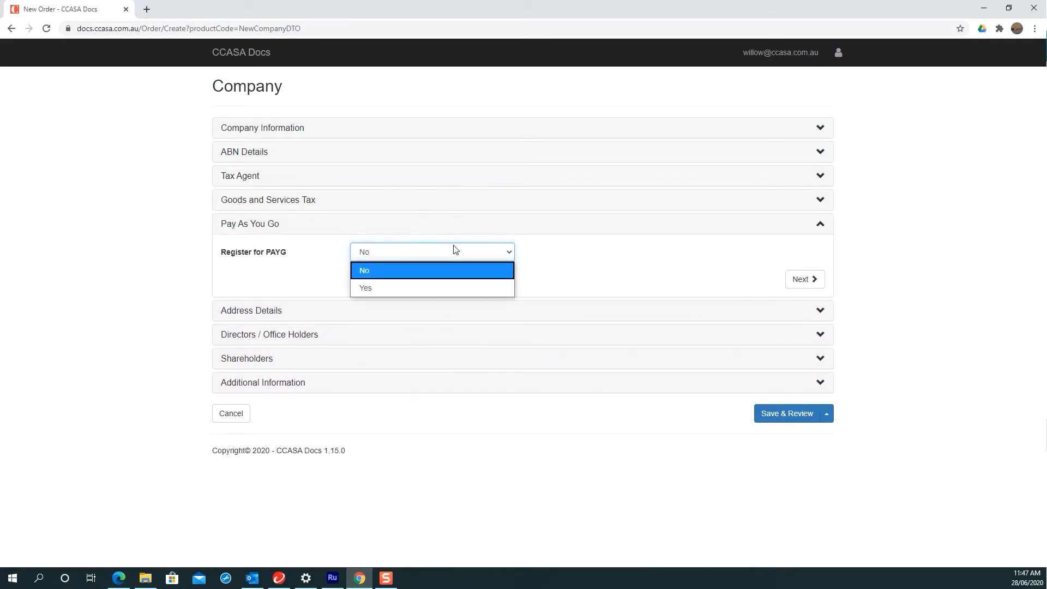
left_click(588, 257)
left_click(434, 258)
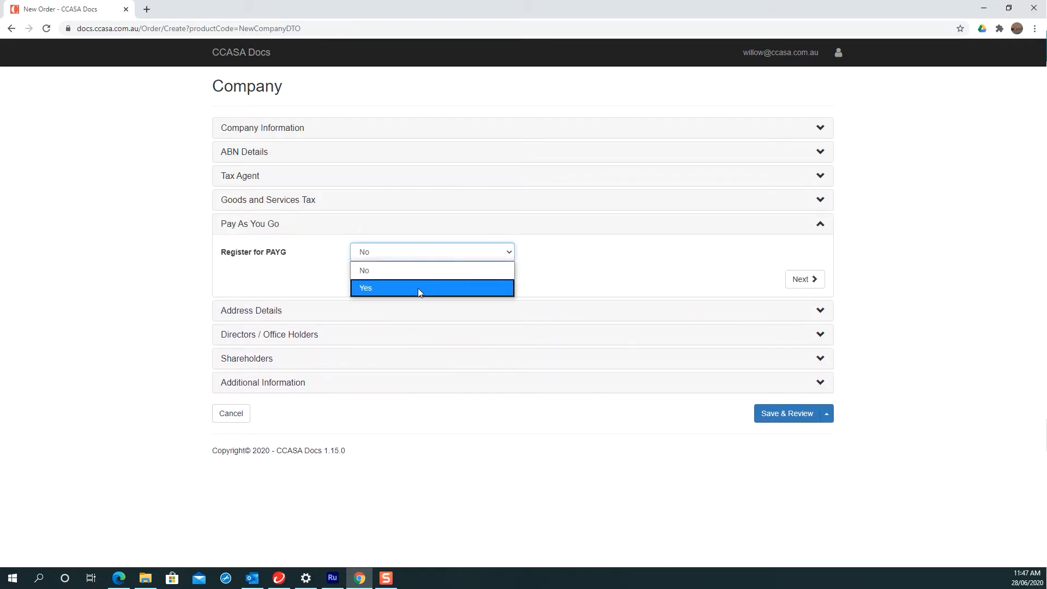
left_click(418, 289)
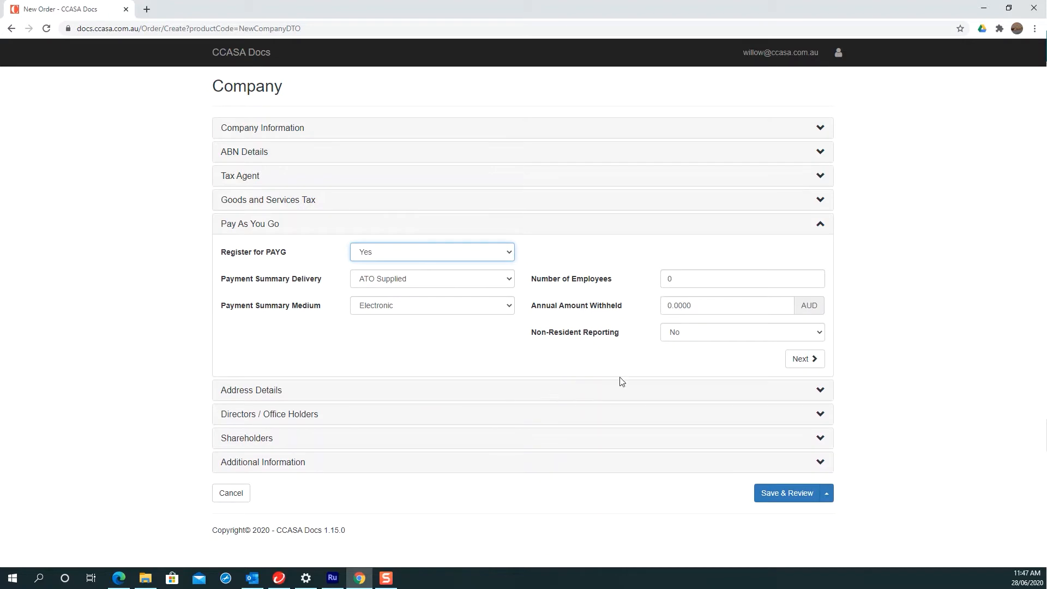
left_click(674, 279)
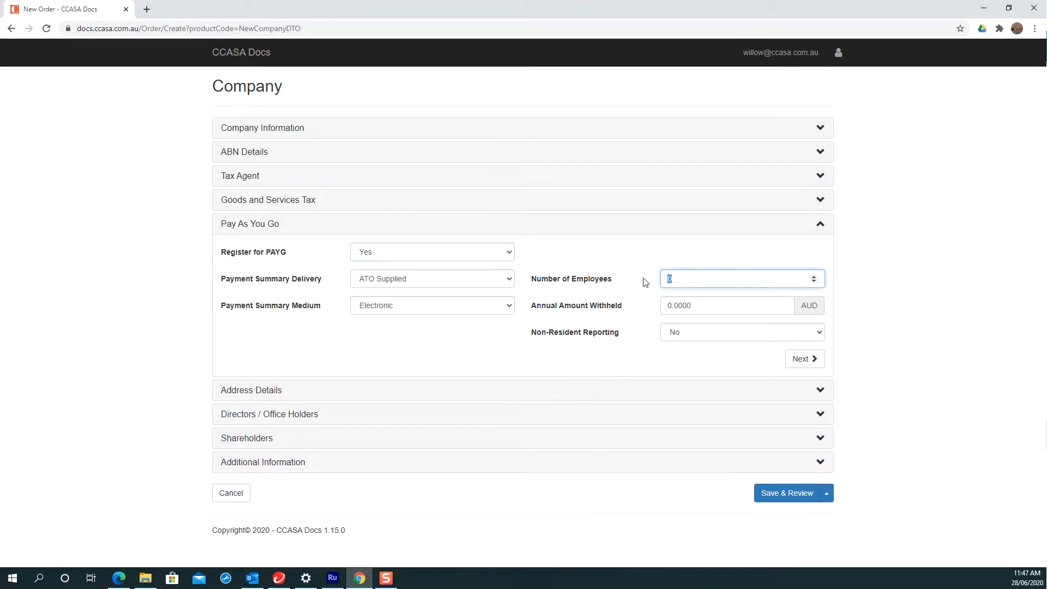
type("2")
key("Tab")
type("2")
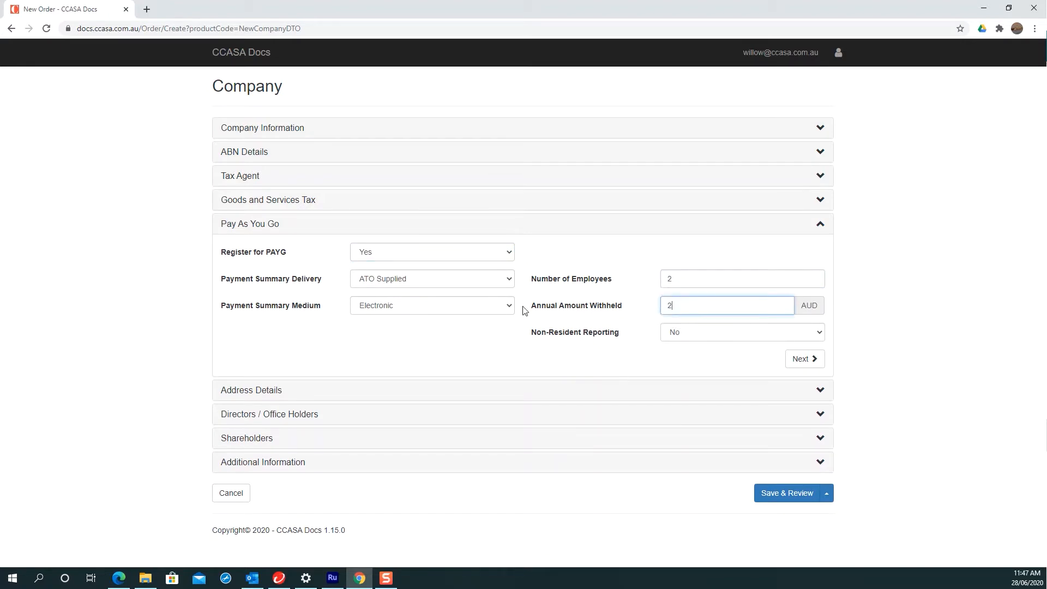
type("0000")
left_click(801, 359)
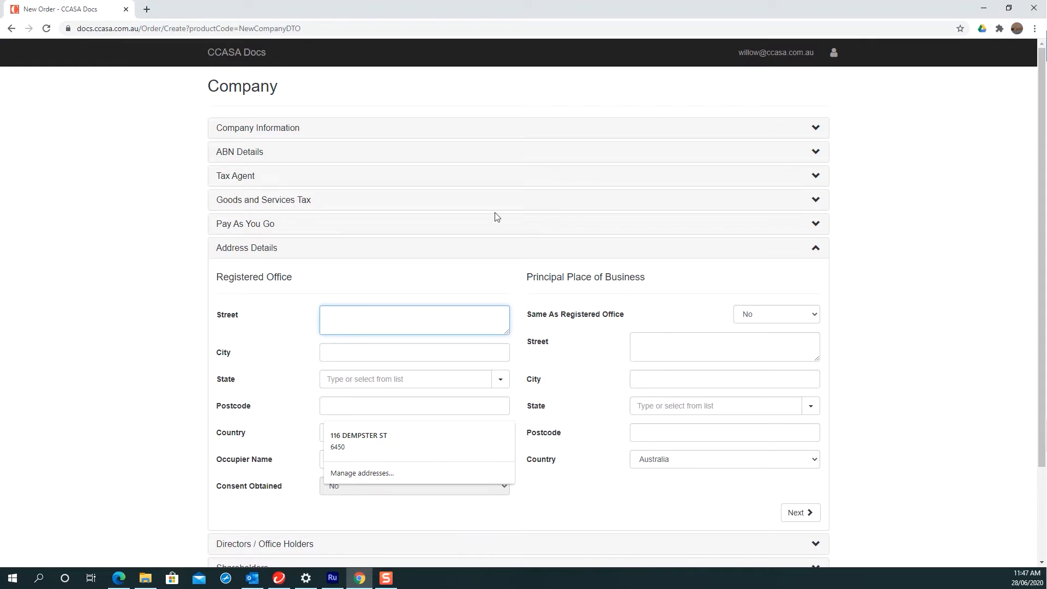
left_click(111, 333)
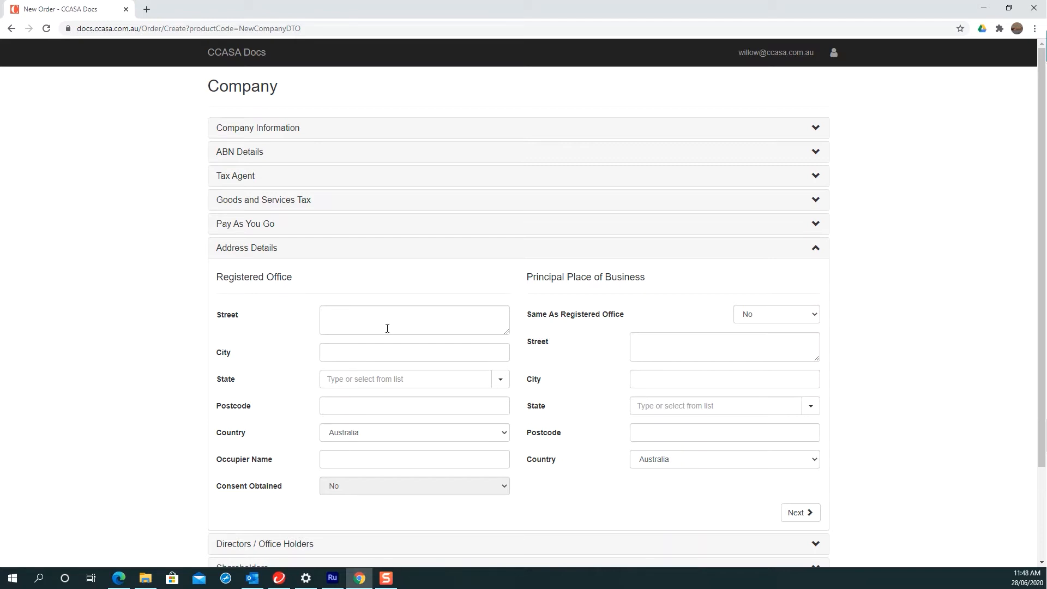
triple_click(280, 278)
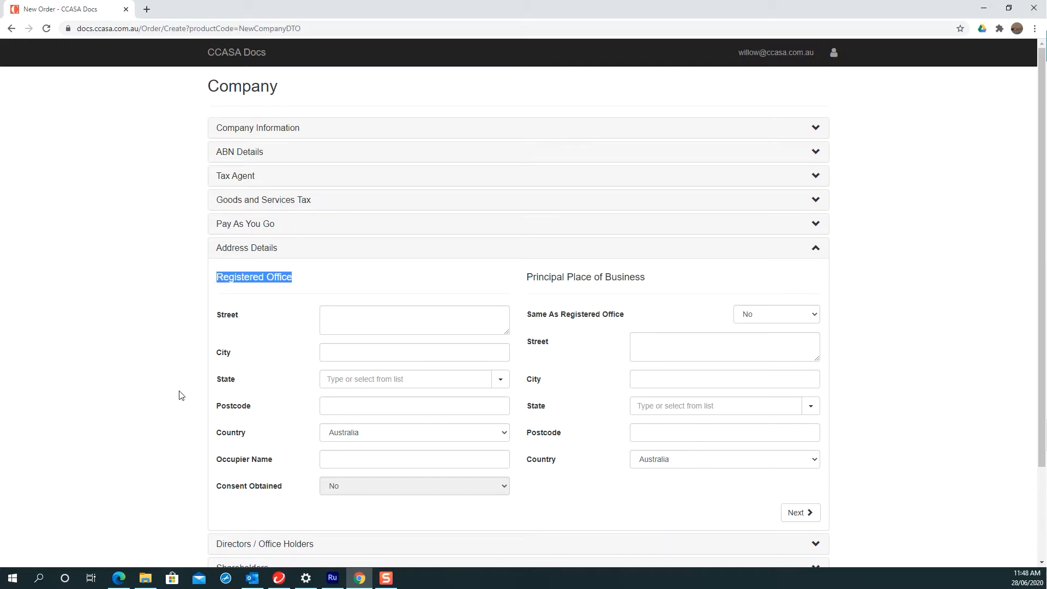
Step: Highlight the Principal Place of Business heading, then skip Address Details without filling anything in
left_click_drag(527, 279, 652, 276)
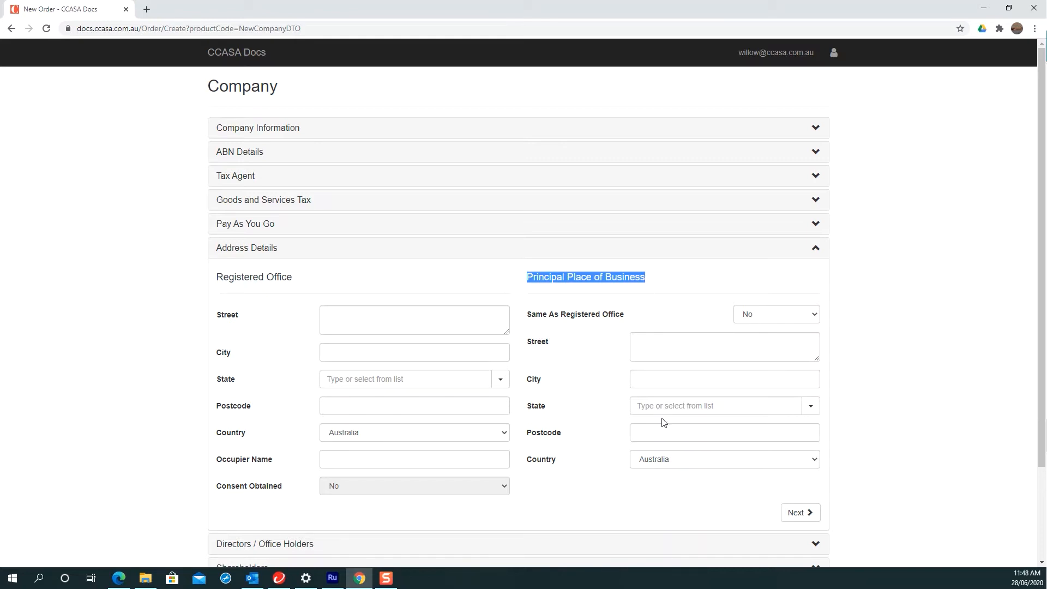
scroll(533, 492, "down", 2)
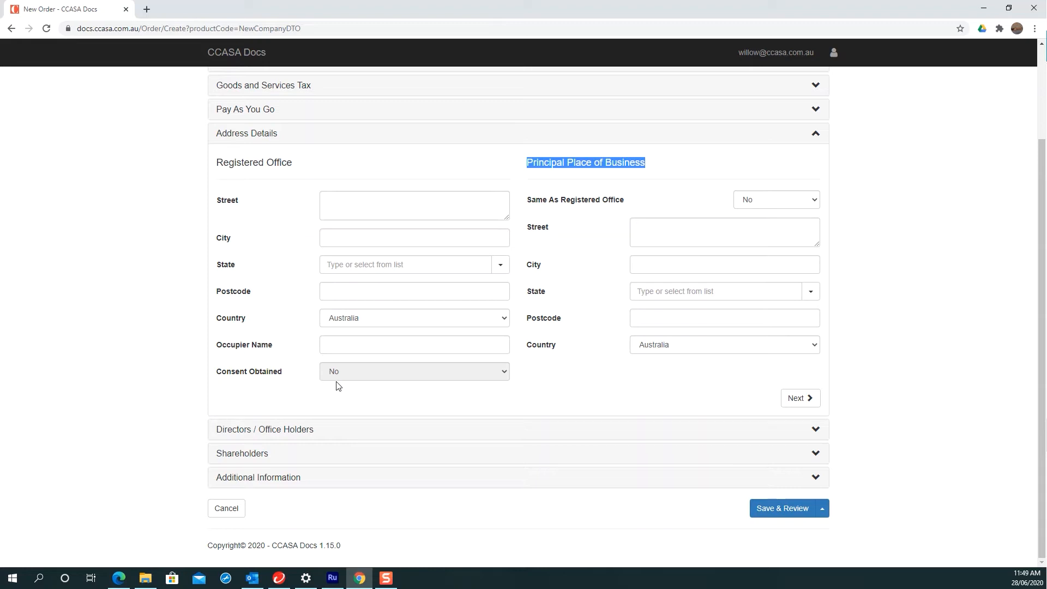
left_click(797, 398)
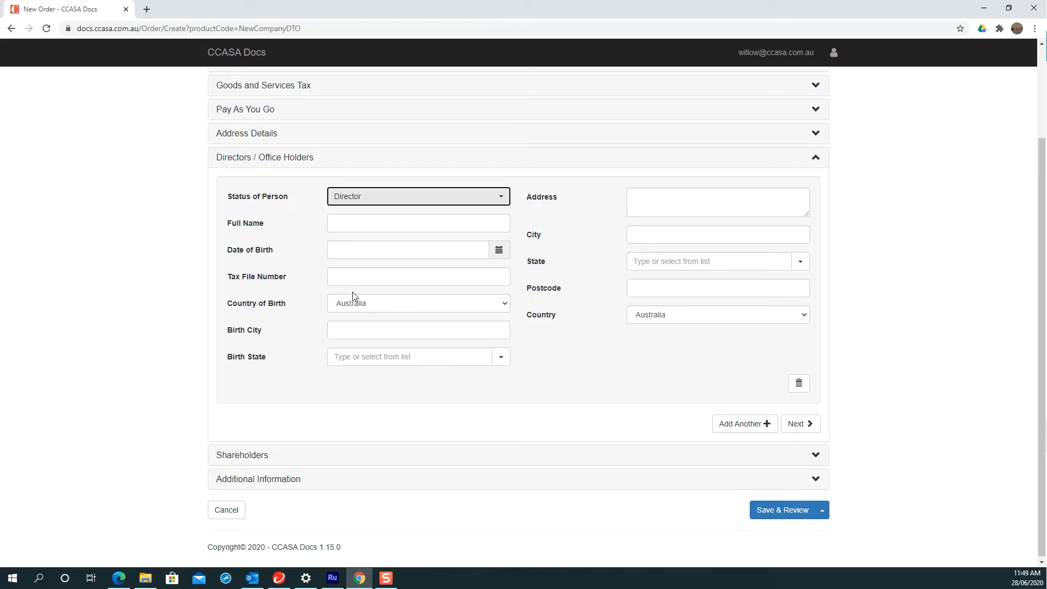
left_click(359, 224)
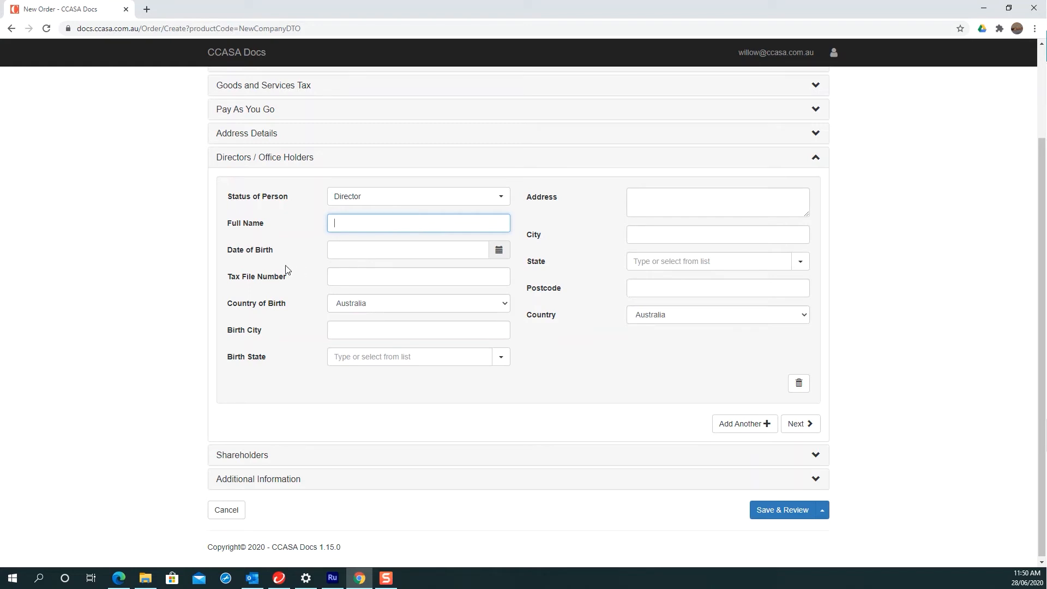
left_click_drag(230, 276, 279, 282)
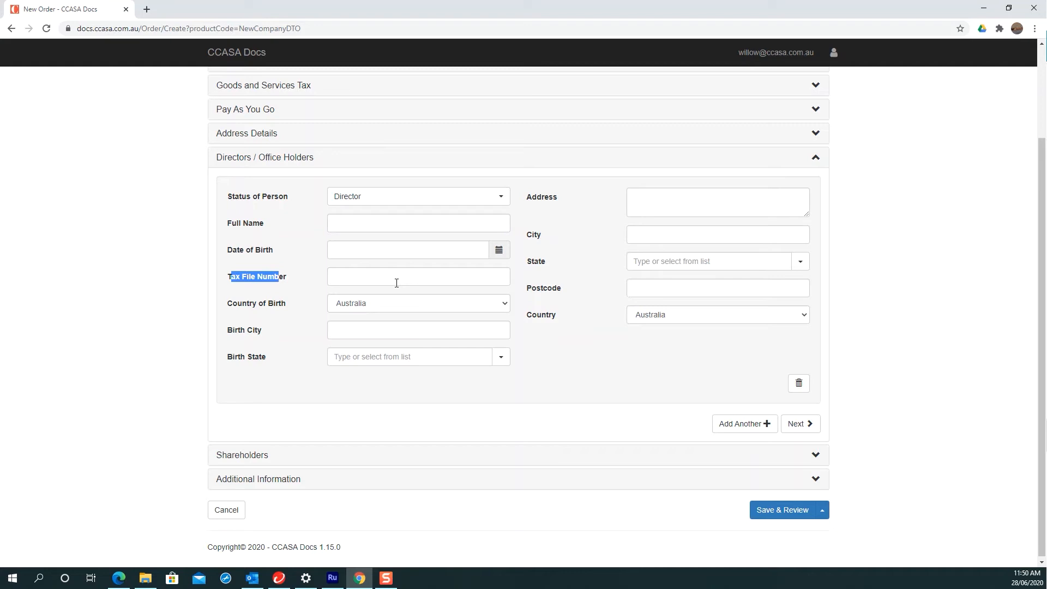
left_click(375, 304)
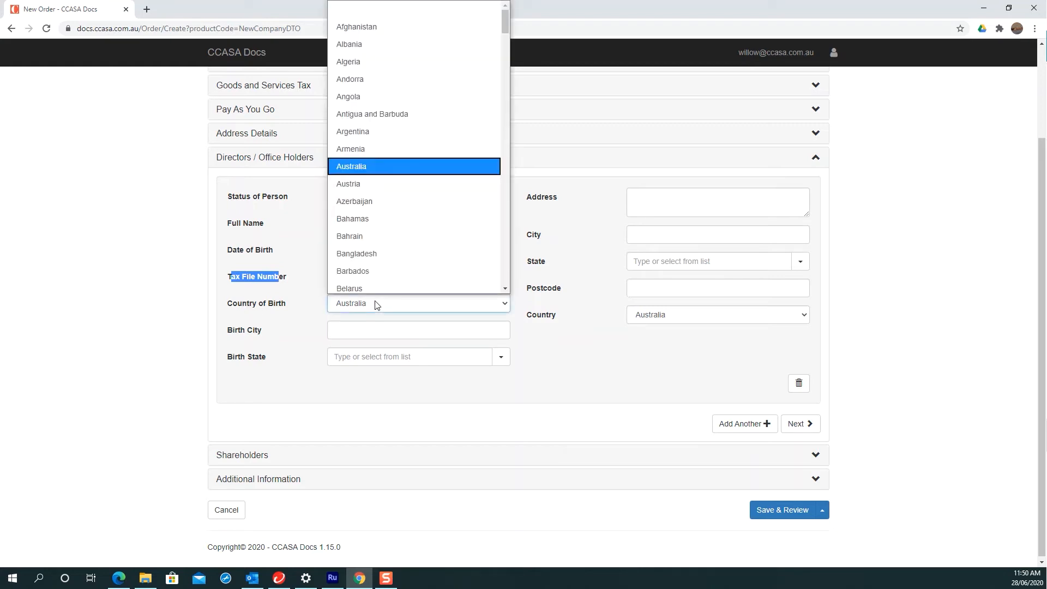
scroll(336, 261, "down", 8)
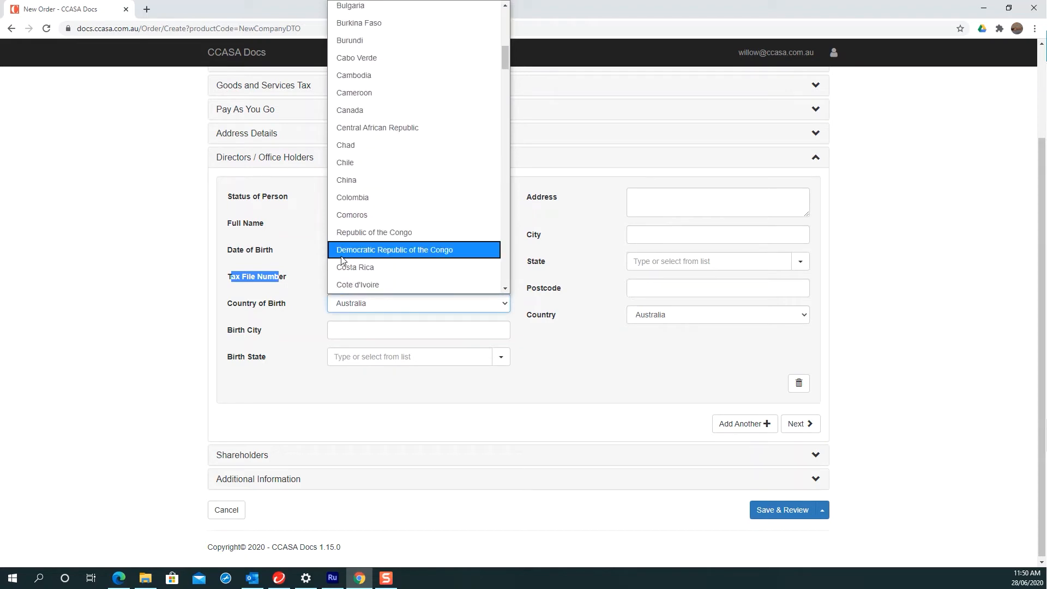
scroll(342, 261, "up", 4)
scroll(419, 223, "down", 8)
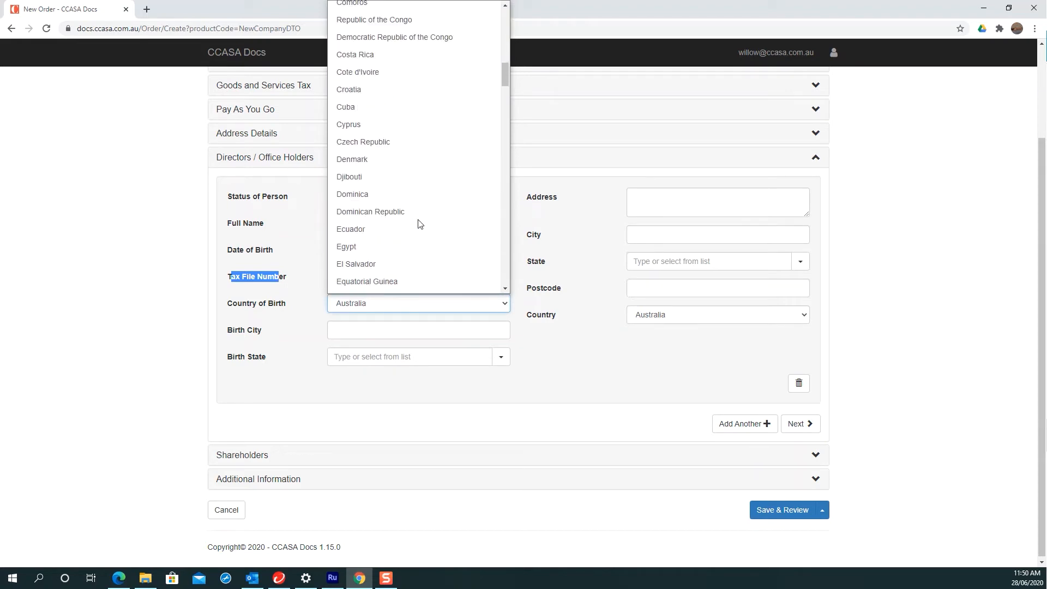
left_click(257, 305)
left_click(344, 328)
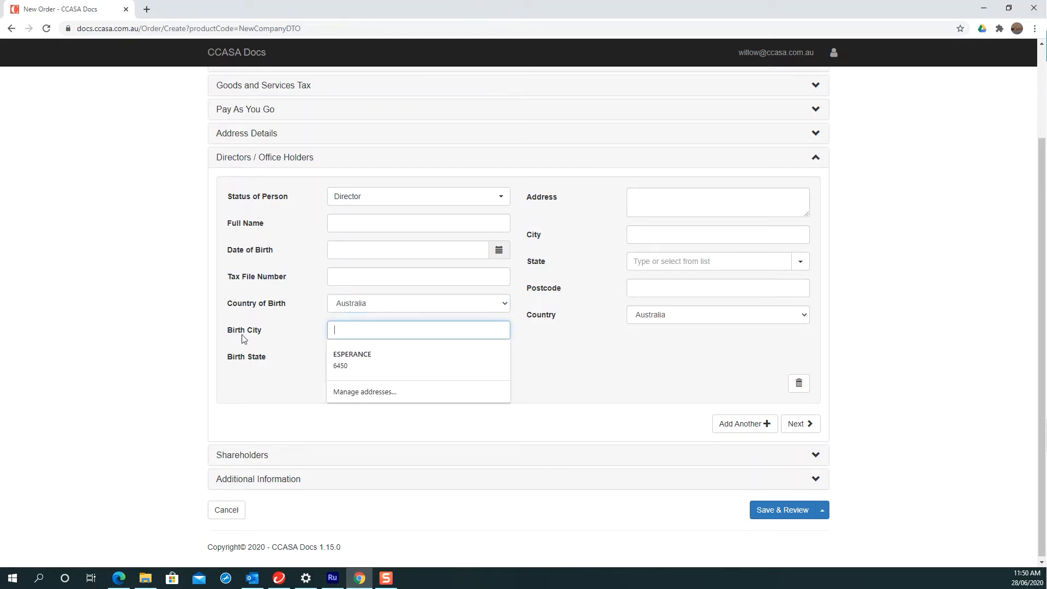
left_click(263, 357)
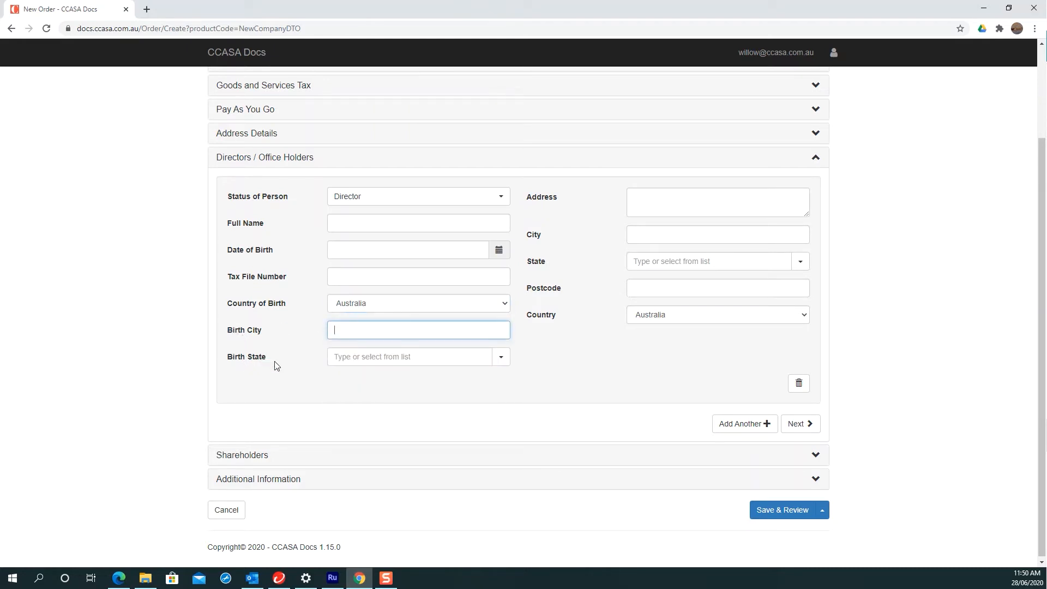
left_click(501, 357)
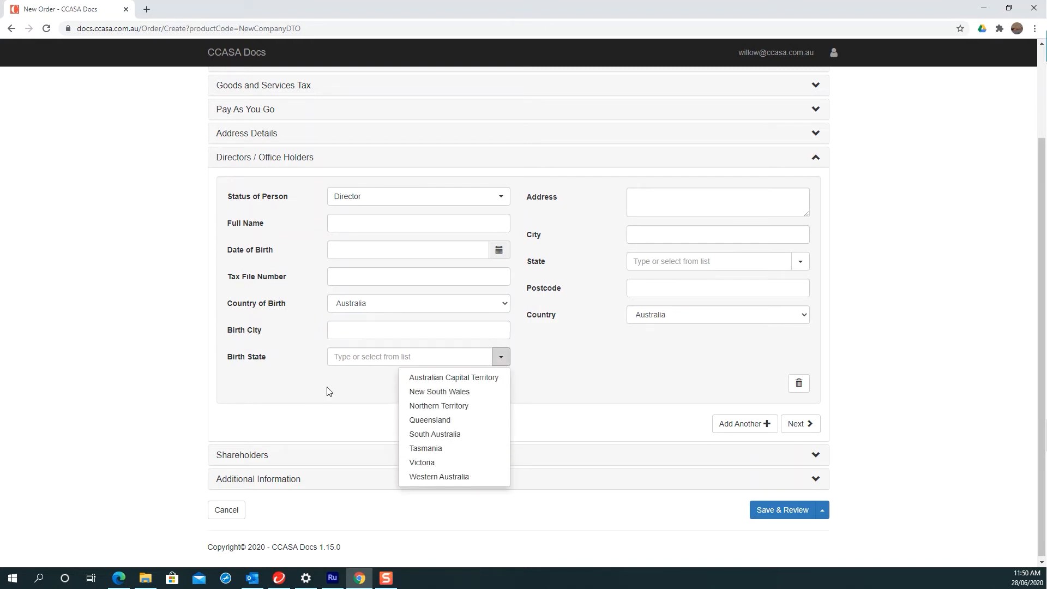
left_click(275, 345)
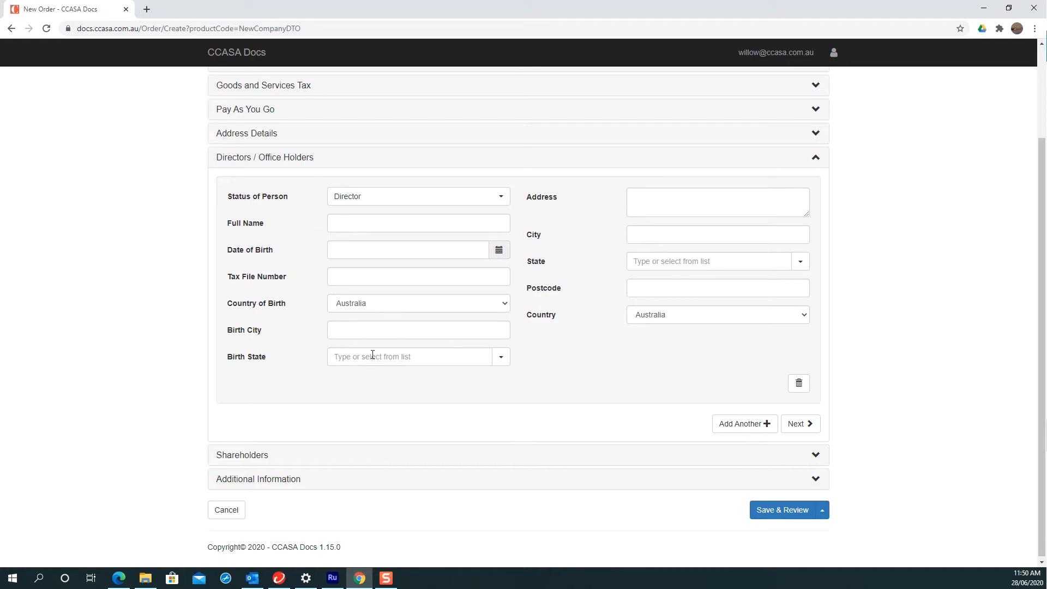
left_click(660, 199)
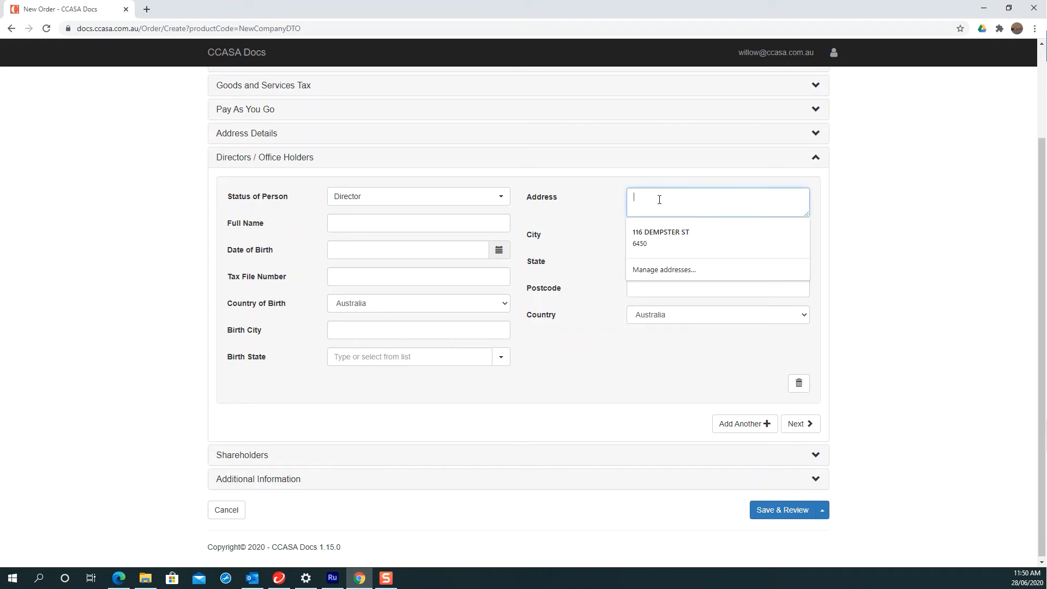
left_click(598, 201)
left_click(598, 201)
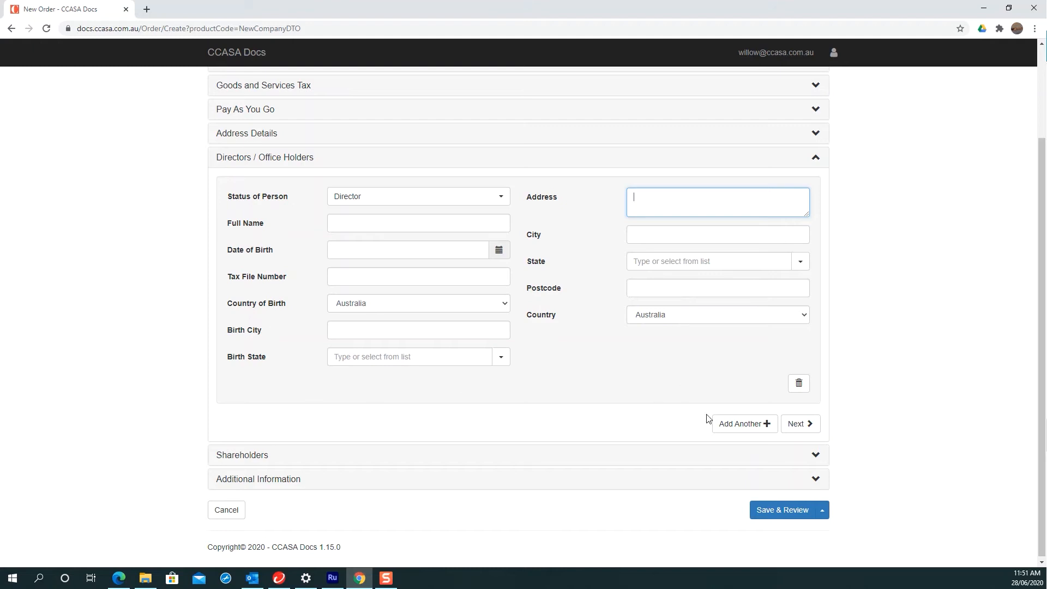
Step: Add a second director entry to the Directors / Office Holders list
left_click(731, 423)
scroll(500, 390, "down", 3)
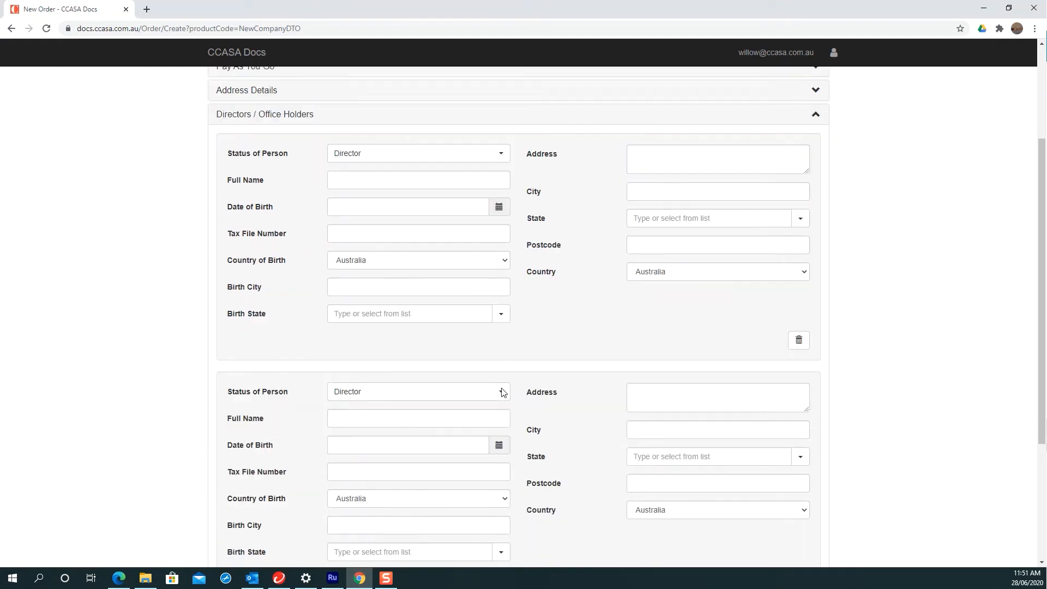
scroll(462, 271, "up", 2)
Step: Set the first person's status to Director, Secretary and Public Officer
left_click(497, 141)
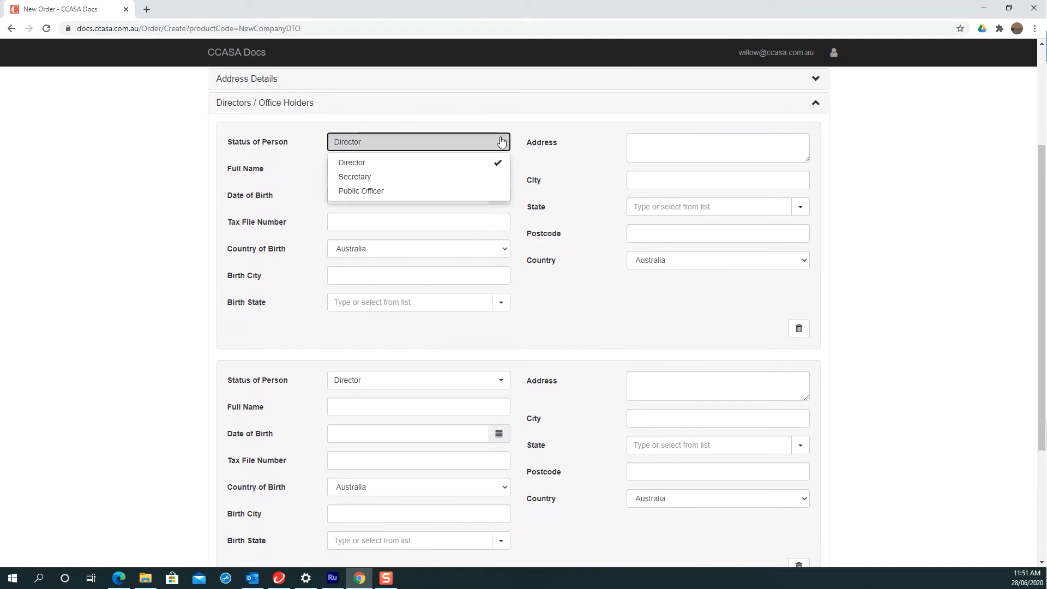
left_click(390, 178)
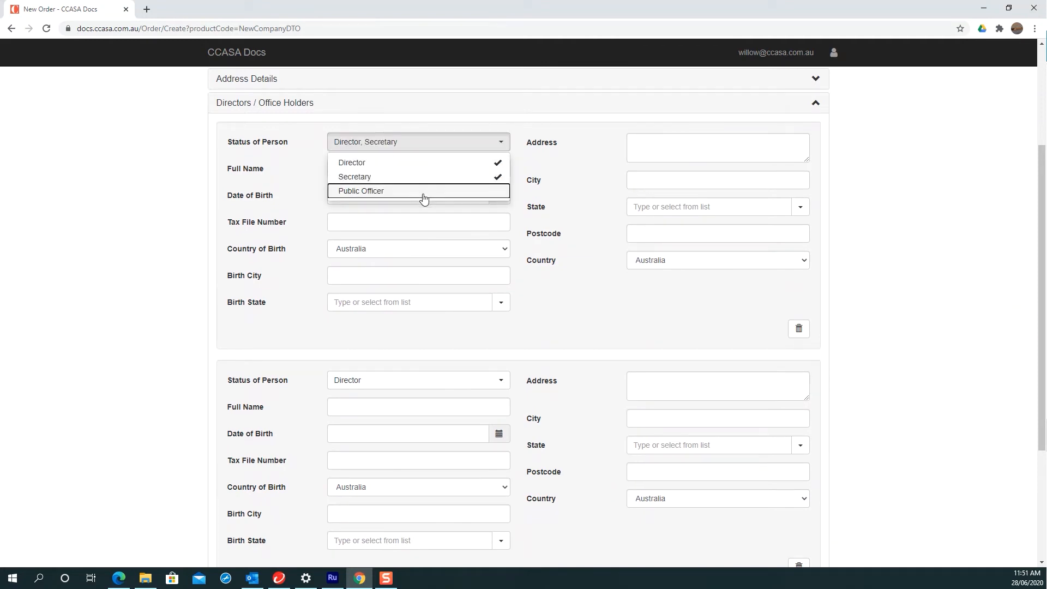
left_click(423, 192)
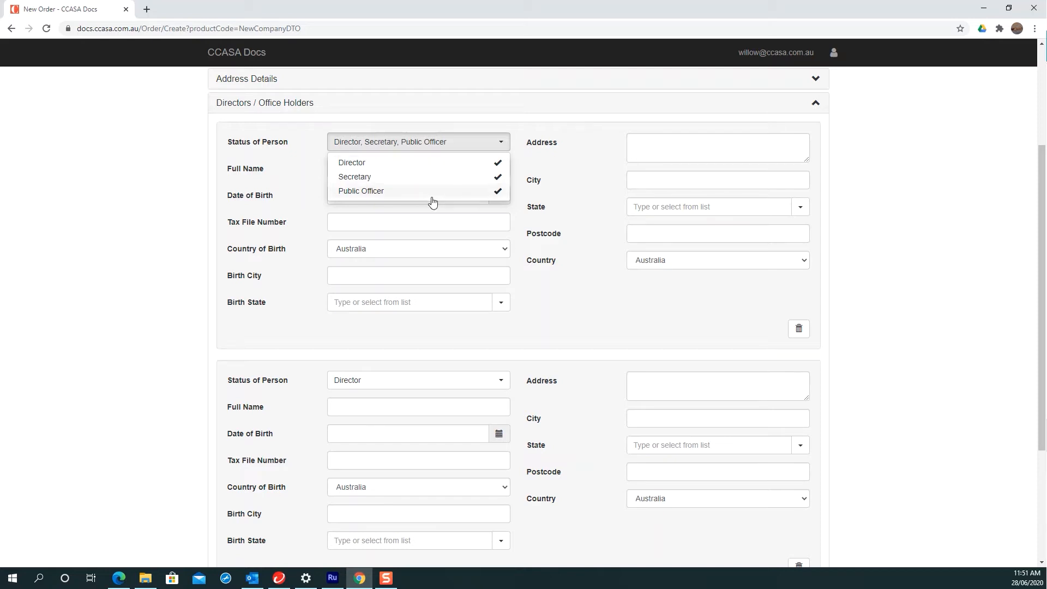
left_click(385, 190)
left_click(381, 166)
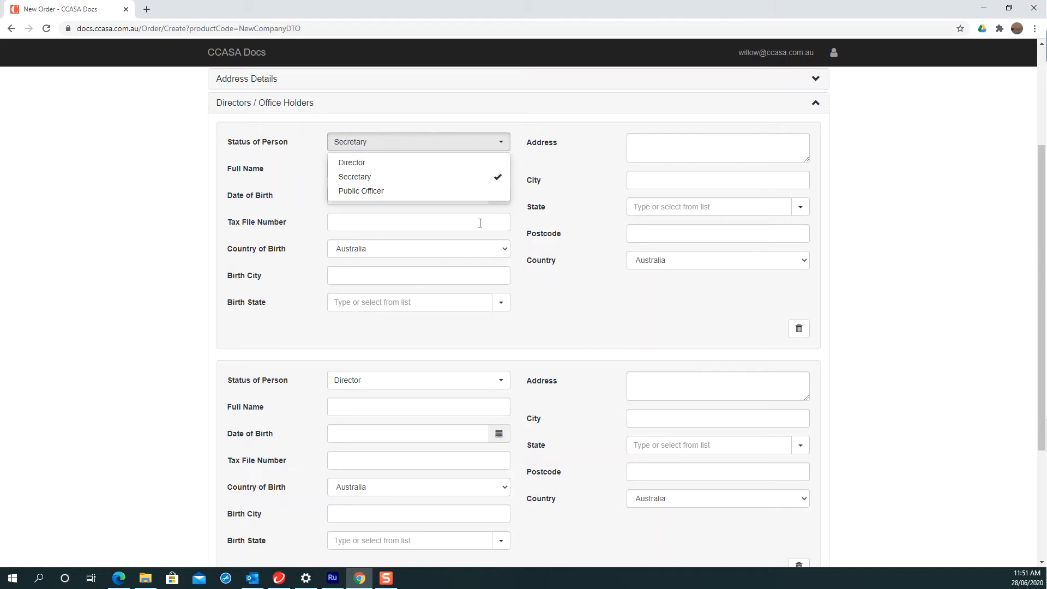
left_click(363, 178)
left_click(381, 190)
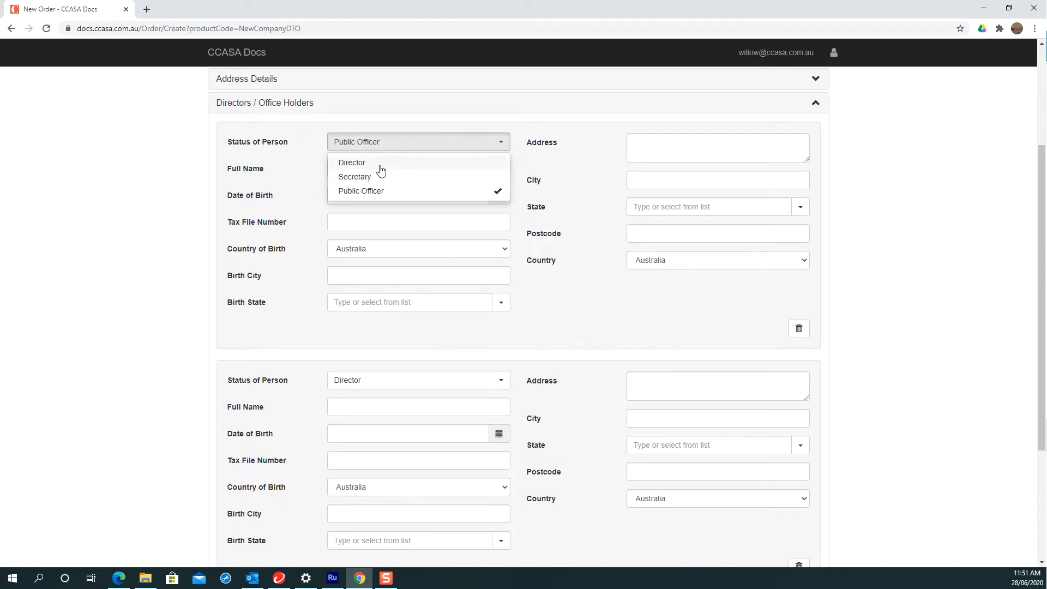
left_click(382, 166)
left_click(381, 177)
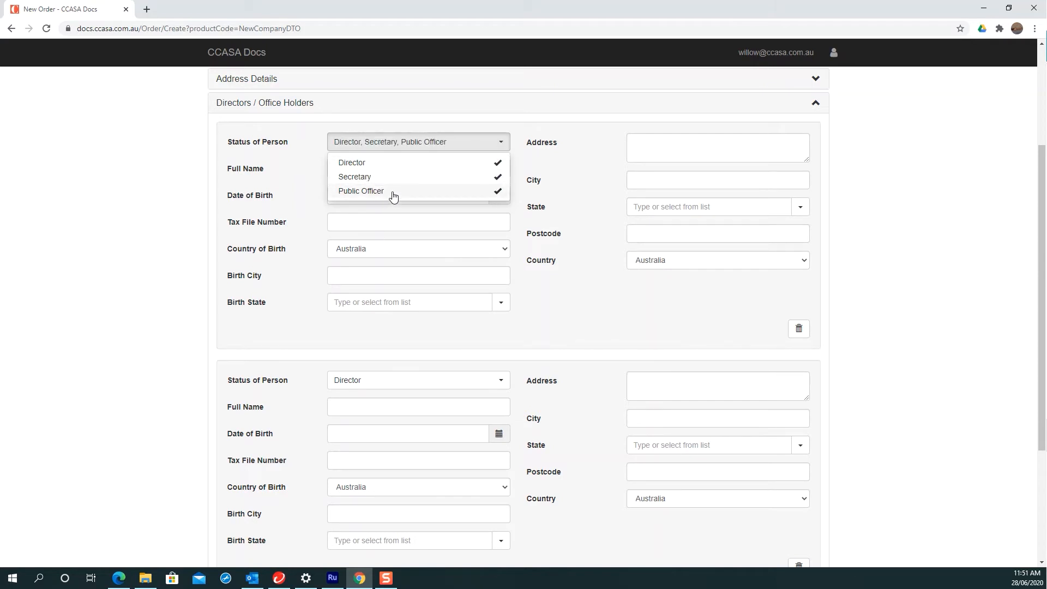
left_click(569, 300)
scroll(570, 300, "down", 3)
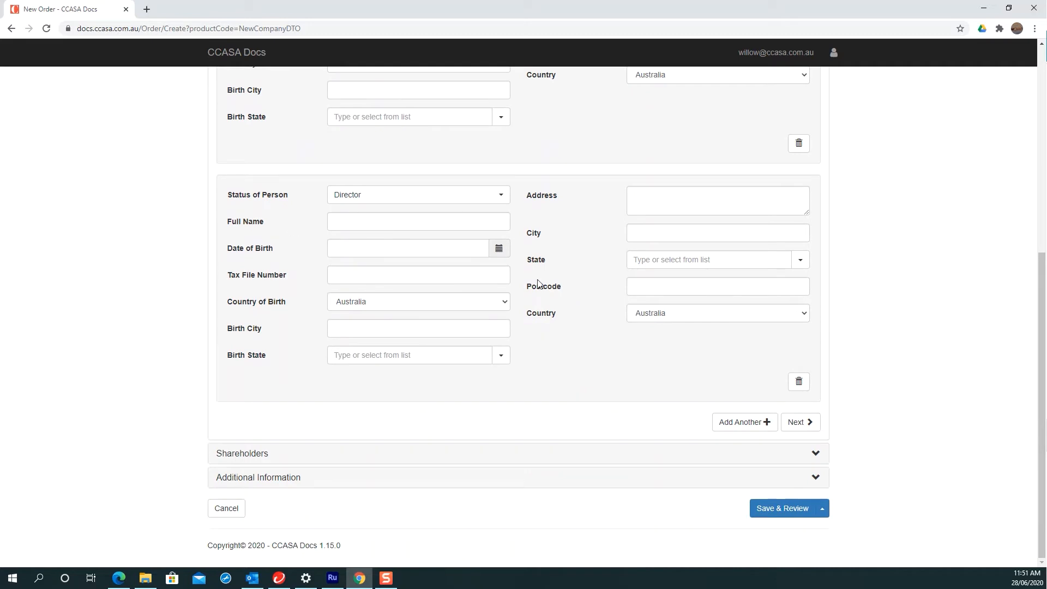
Step: Add shareholder 'abc pty ltd' with ACN 123 456 789
left_click(811, 424)
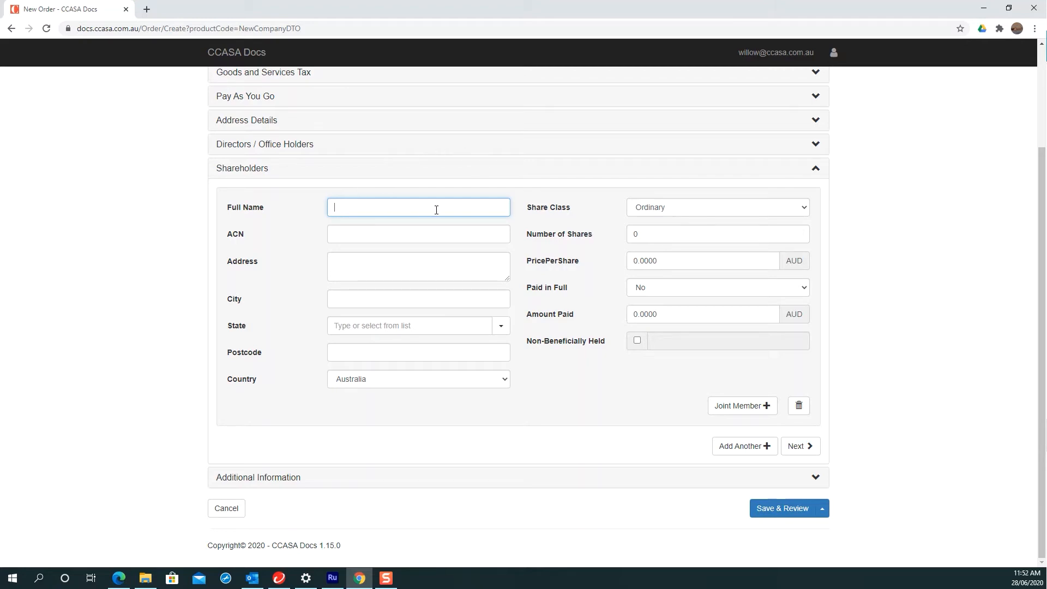
type("abc pty ltd")
key("BackSpace")
key("BackSpace")
key("BackSpace")
key("BackSpace")
key("BackSpace")
key("BackSpace")
key("BackSpace")
key("BackSpace")
type("ltd")
key("BackSpace")
key("BackSpace")
key("BackSpace")
key("BackSpace")
type("pty ltd")
left_click(385, 232)
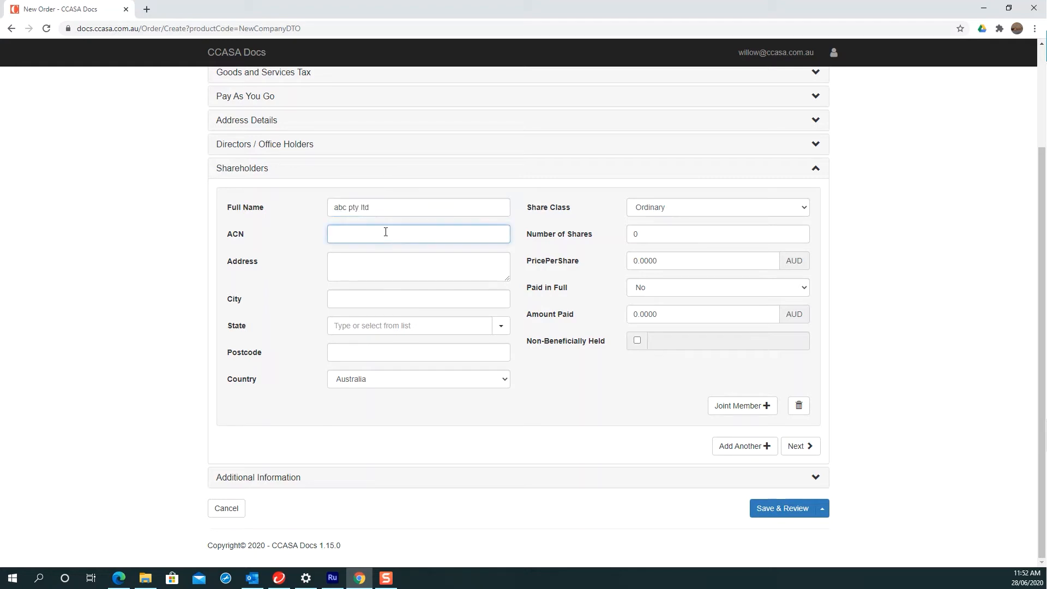
type("123 456 789")
Step: Dismiss the address suggestions and select the shareholder's Full Name text
left_click(381, 264)
left_click(380, 264)
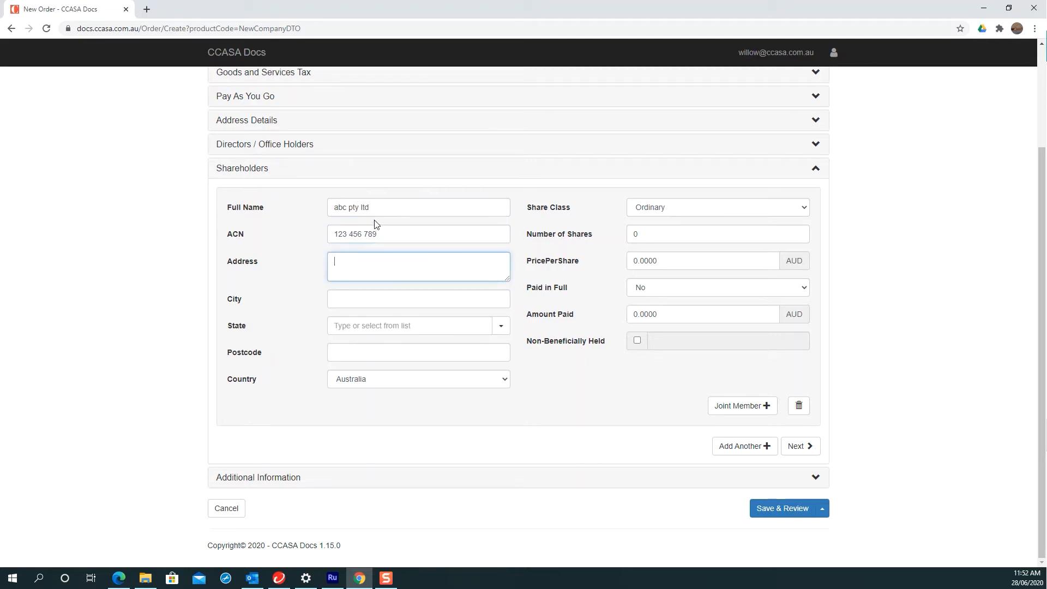
left_click_drag(368, 208, 329, 207)
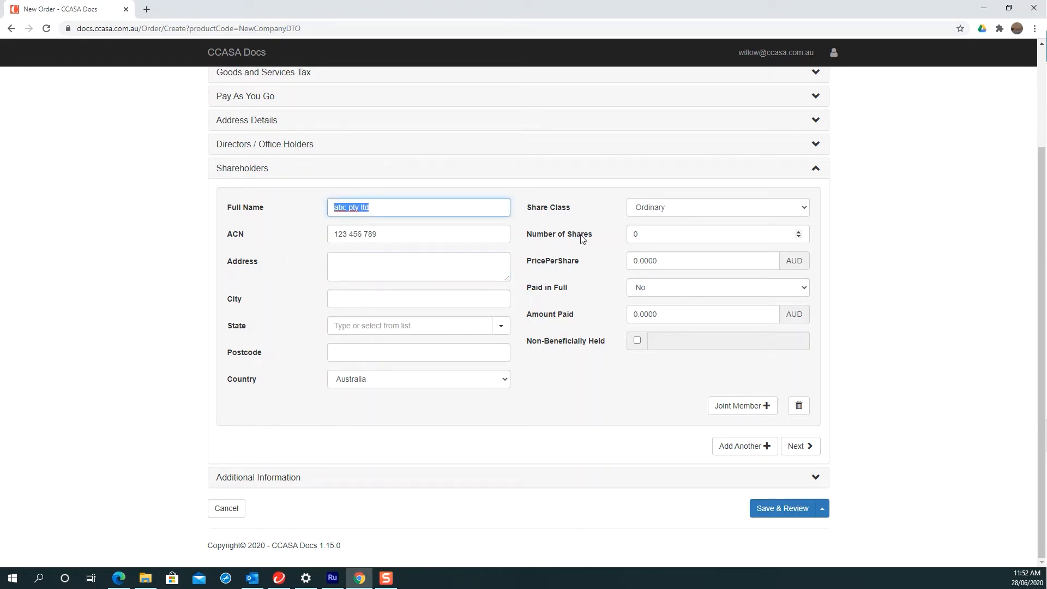
Step: View the Share Class options (Ordinary, A–F Class, G Class Redeemable Preference), leaving Ordinary selected
left_click(683, 207)
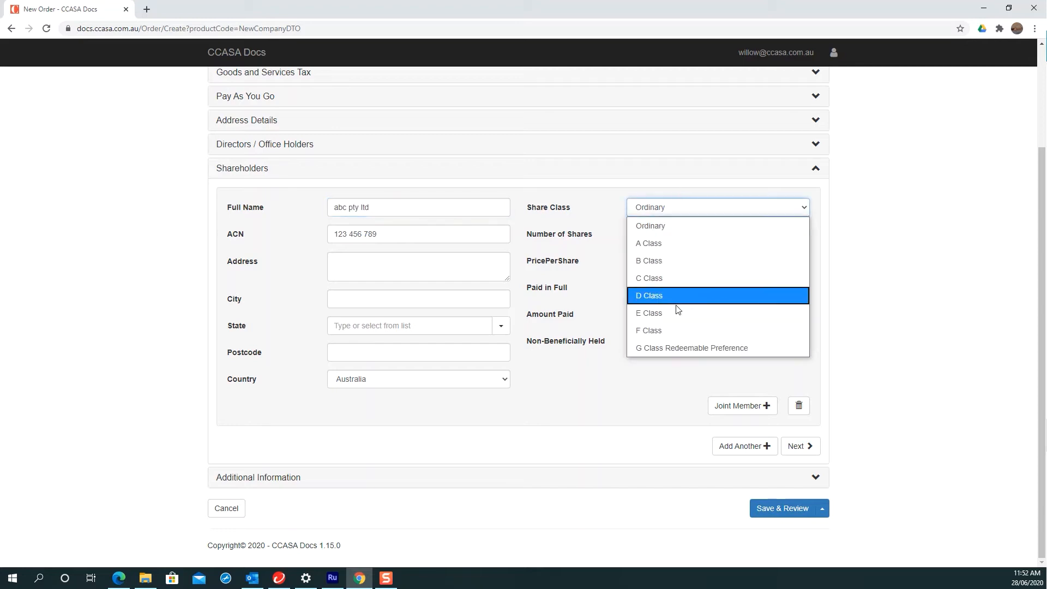
left_click(565, 210)
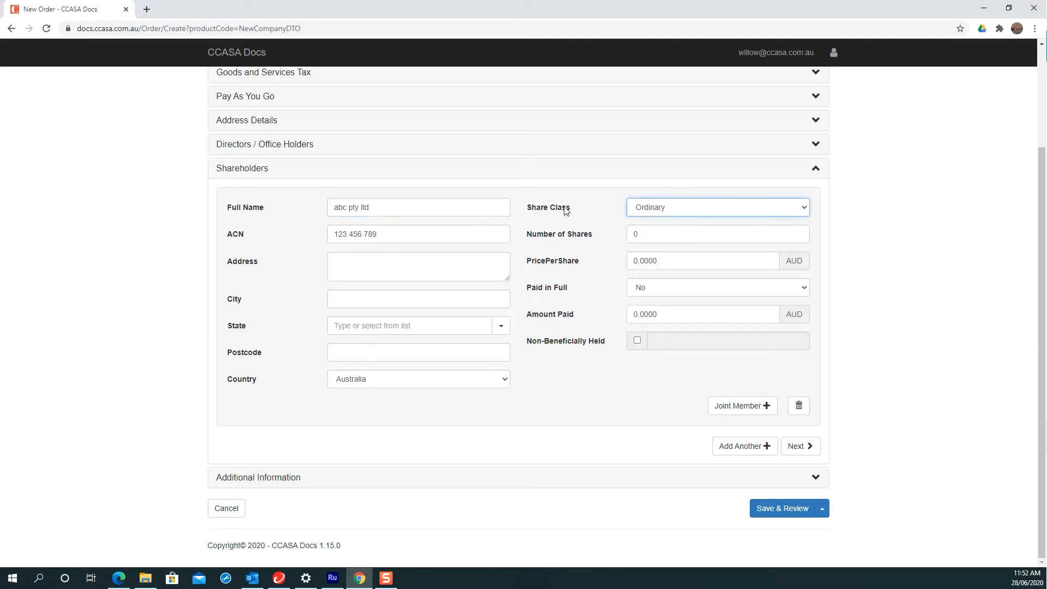
left_click(666, 207)
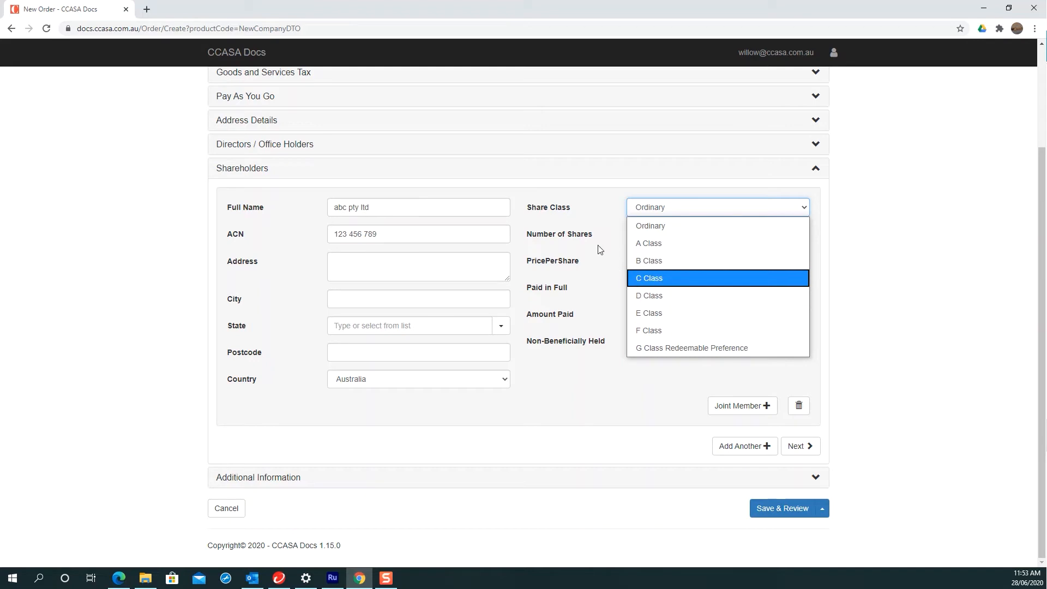
Step: Keep Share Class at Ordinary and set the price per share to 1
left_click(579, 237)
left_click(575, 239)
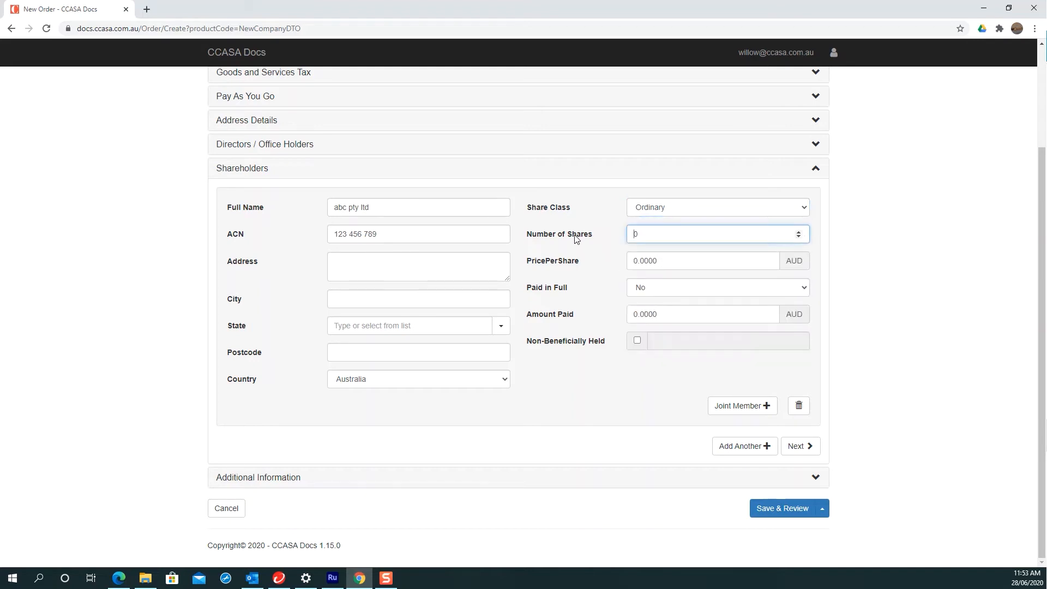
left_click(557, 264)
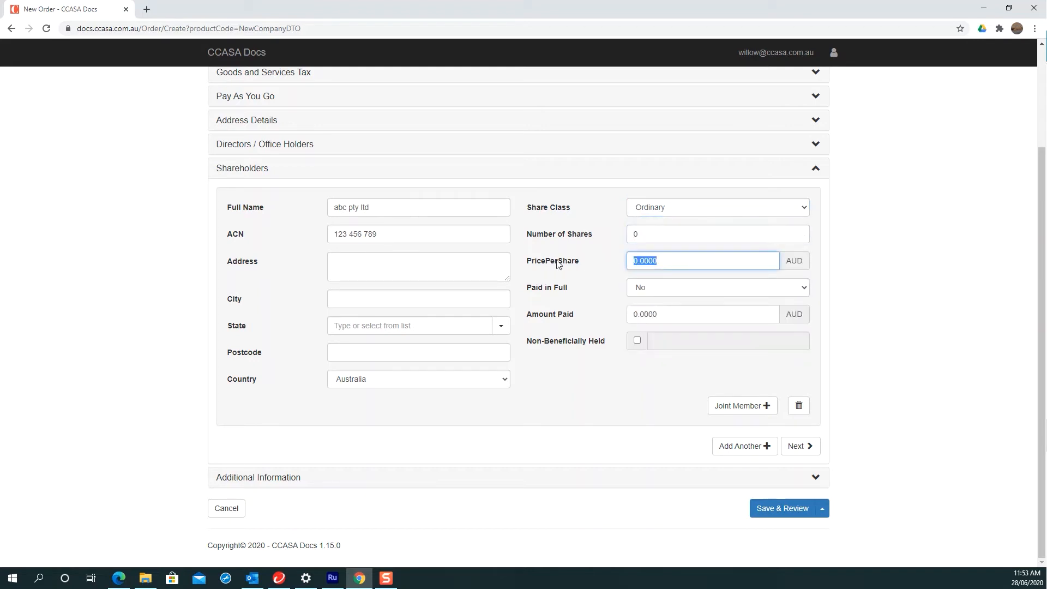
type("1")
left_click(625, 276)
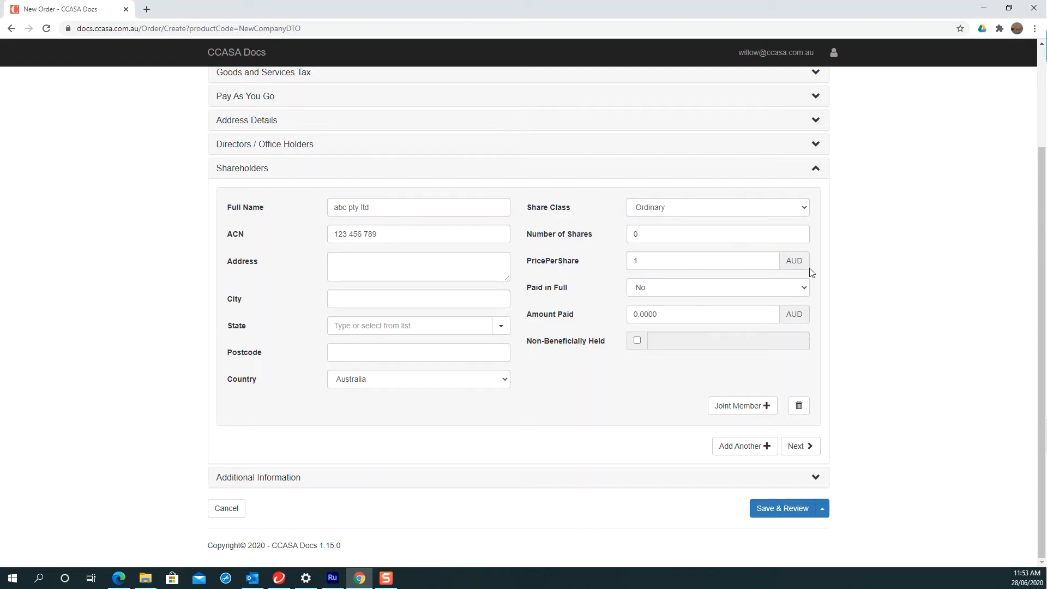
Step: Leave Paid in Full at No and enter .50 as the amount paid
left_click(638, 293)
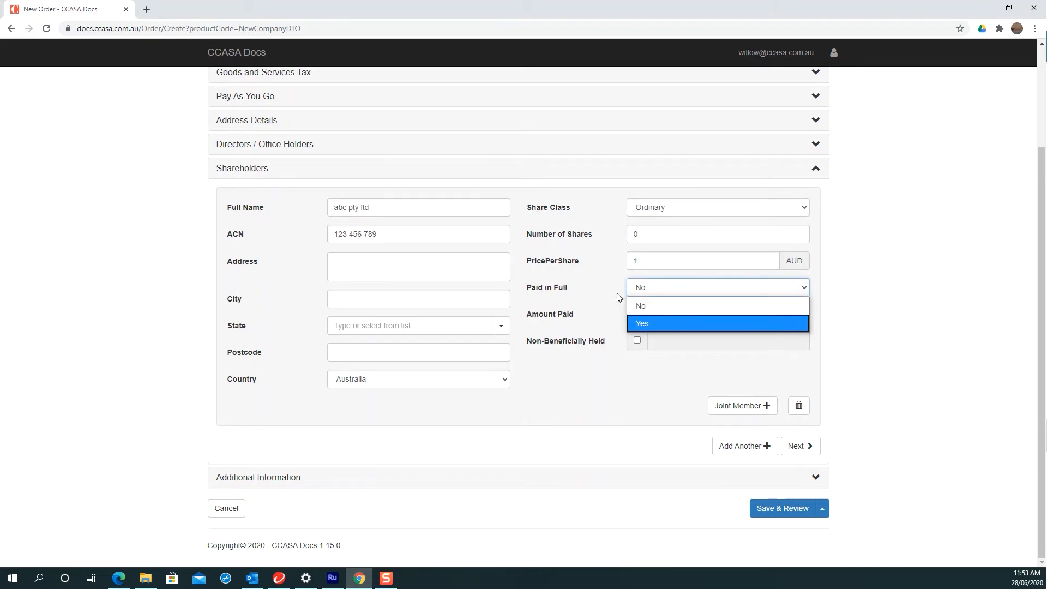
left_click(618, 297)
left_click(670, 317)
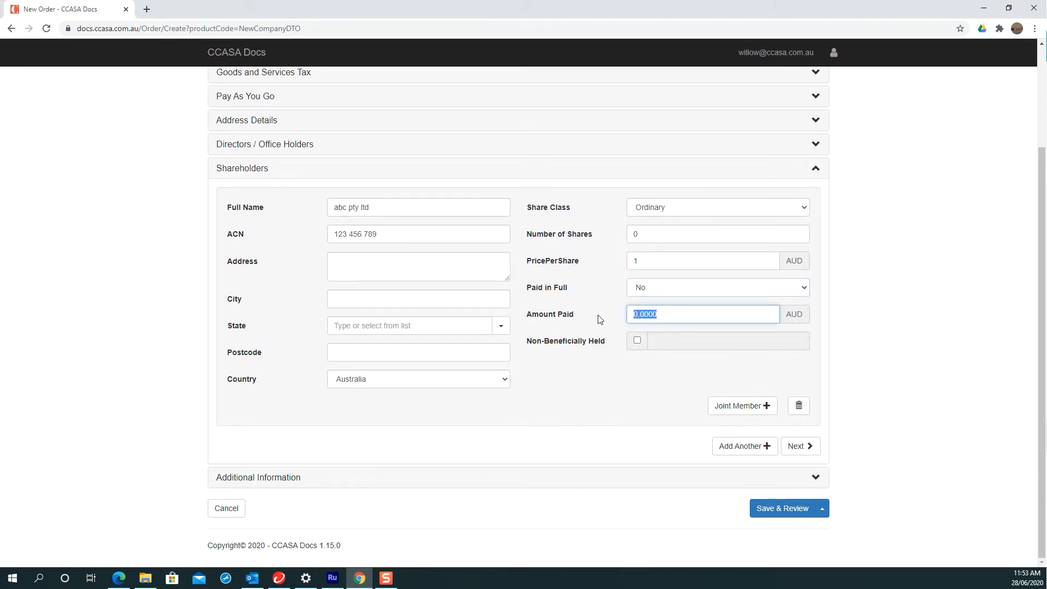
type(".50")
left_click(601, 390)
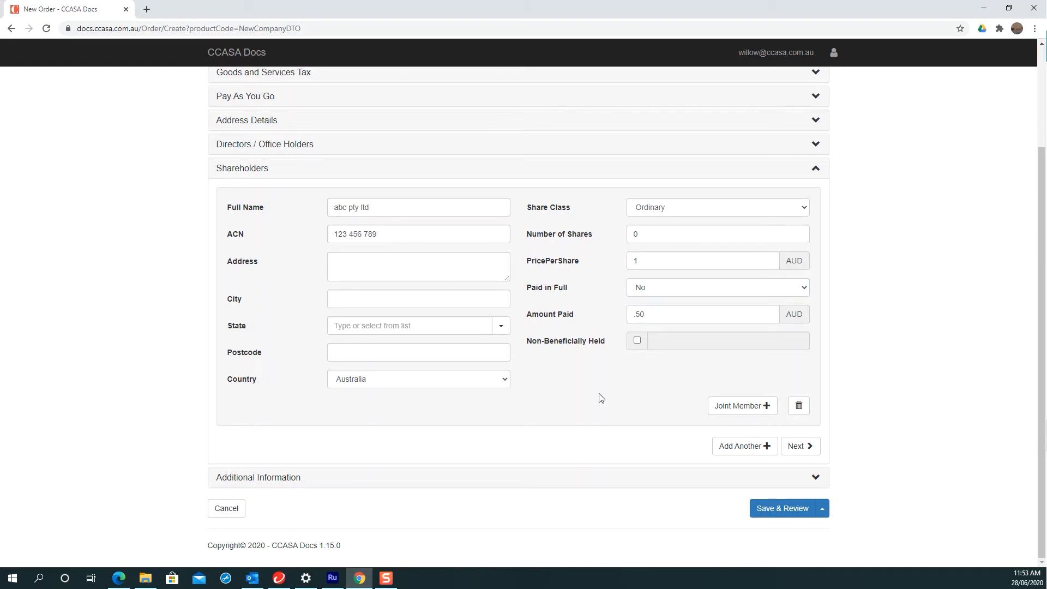
left_click_drag(531, 344, 604, 342)
left_click(526, 345)
left_click_drag(527, 345, 607, 341)
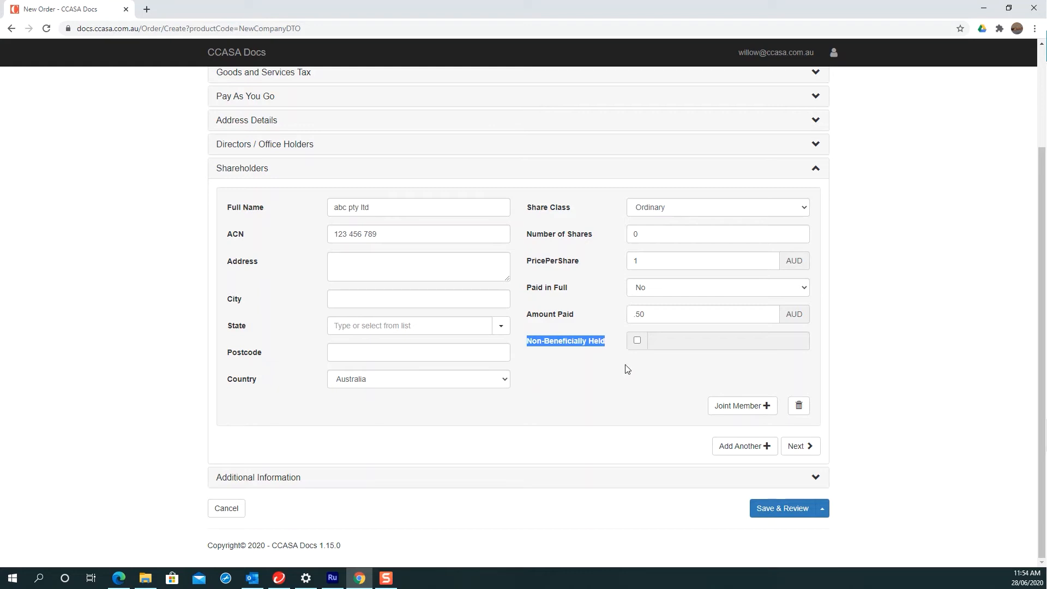
Step: Tick Non-Beneficially Held and enter ABC UNIT TRUST as the beneficiary, correcting typos
left_click(637, 340)
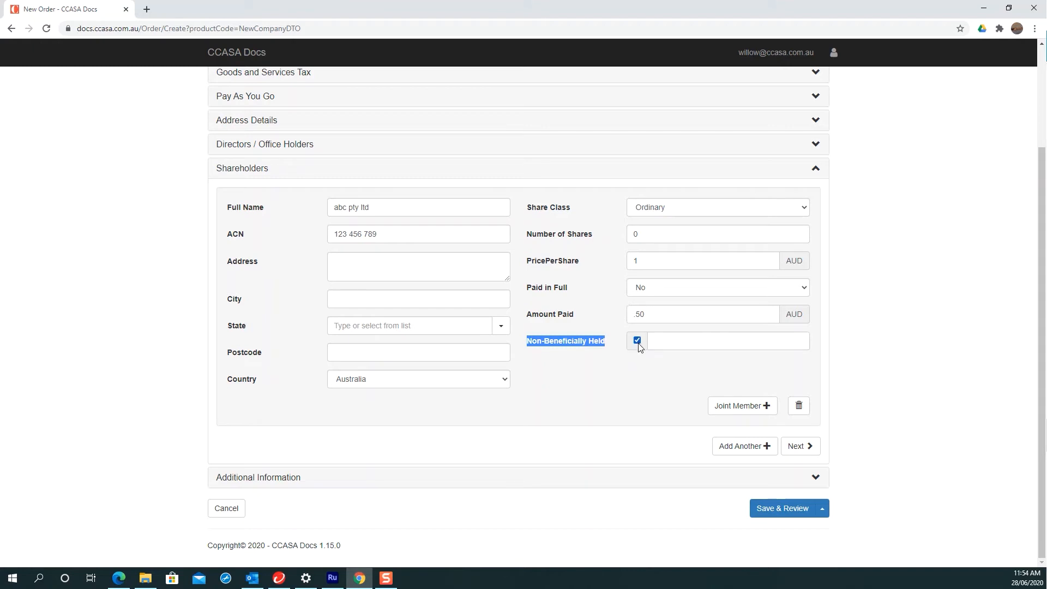
left_click(548, 364)
left_click(675, 343)
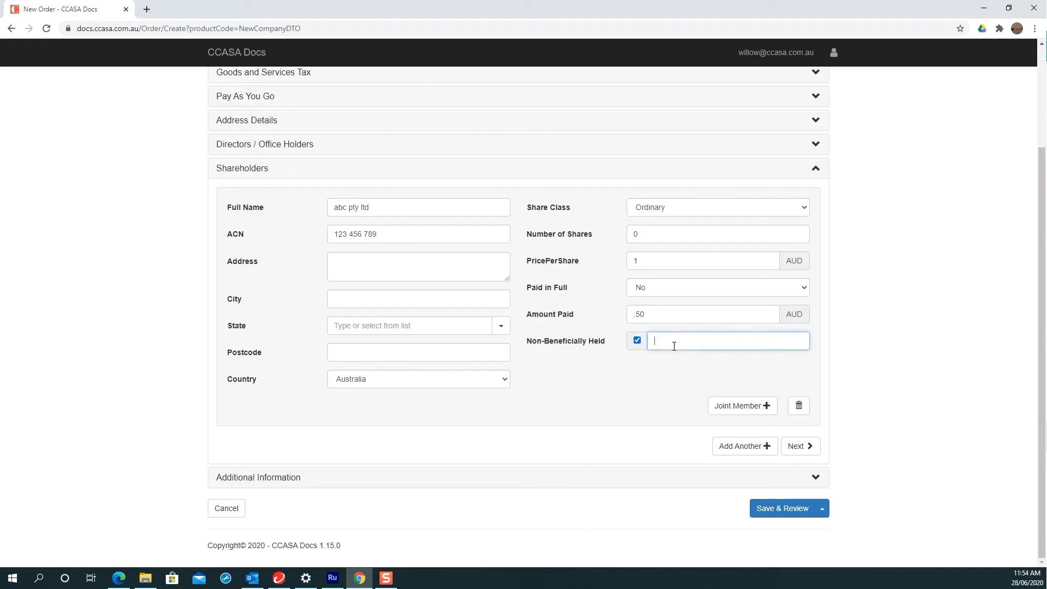
type("ABC UNIT TRS")
type("https://youtu.be/NDGzfwzIbj0")
key("BackSpace")
key("BackSpace")
key("BackSpace")
key("BackSpace")
key("BackSpace")
key("BackSpace")
key("BackSpace")
key("BackSpace")
key("BackSpace")
key("BackSpace")
key("BackSpace")
key("BackSpace")
key("BackSpace")
key("BackSpace")
key("BackSpace")
key("BackSpace")
key("BackSpace")
key("BackSpace")
key("BackSpace")
key("BackSpace")
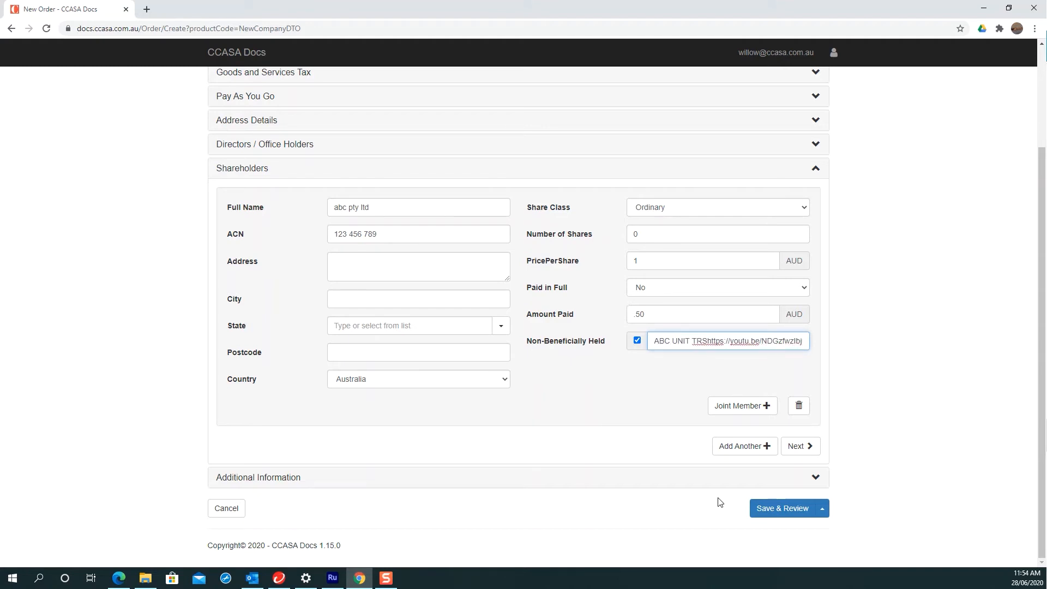
key("BackSpace")
key("BackSpace")
key("BackSpace")
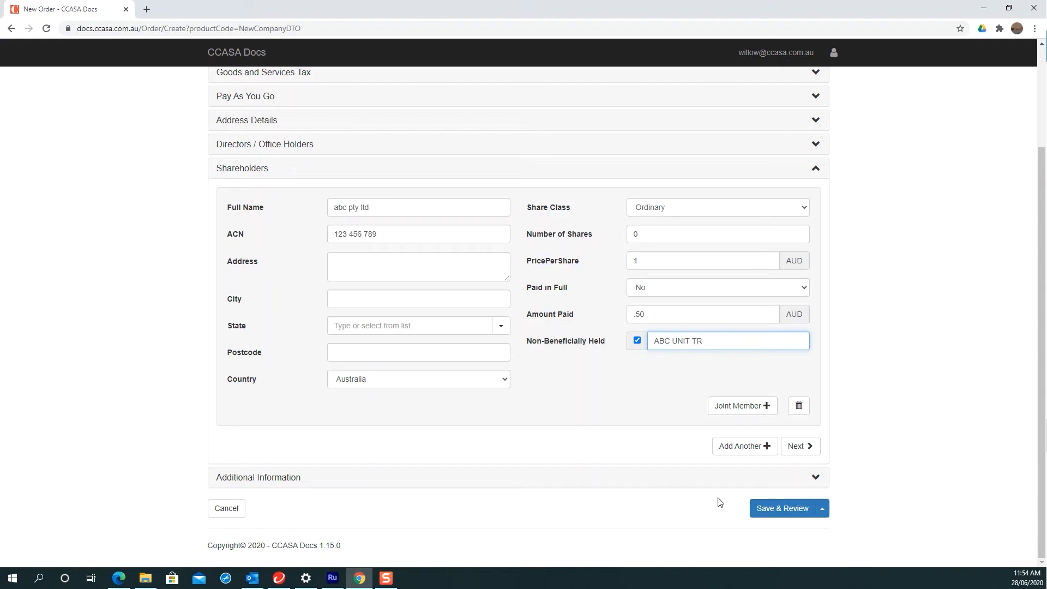
type("RUST")
Step: Review the company and trust names, toggling Non-Beneficially Held off and back on
left_click_drag(338, 207, 378, 206)
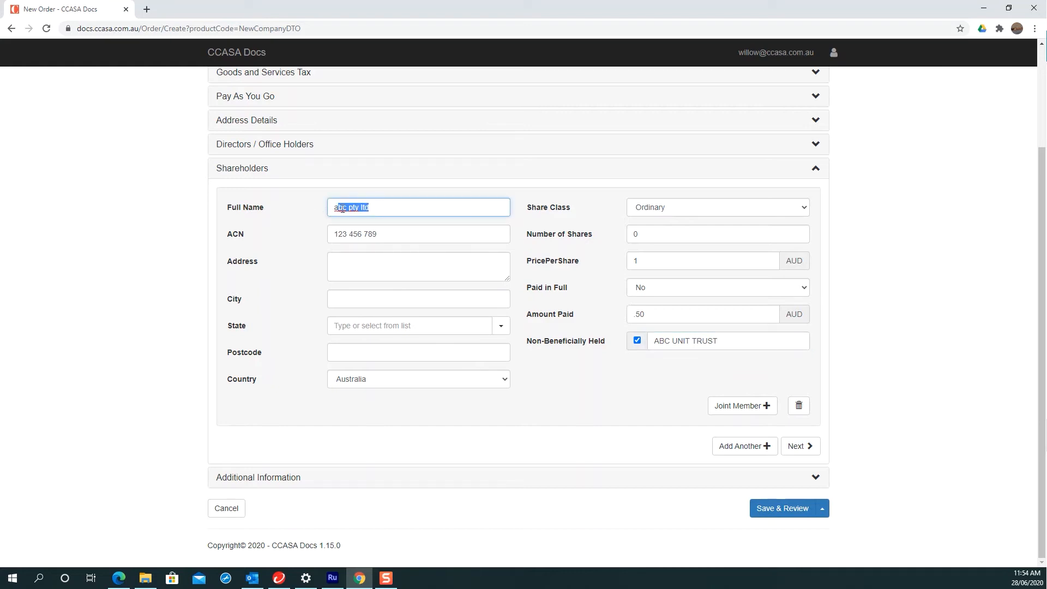
left_click(704, 342)
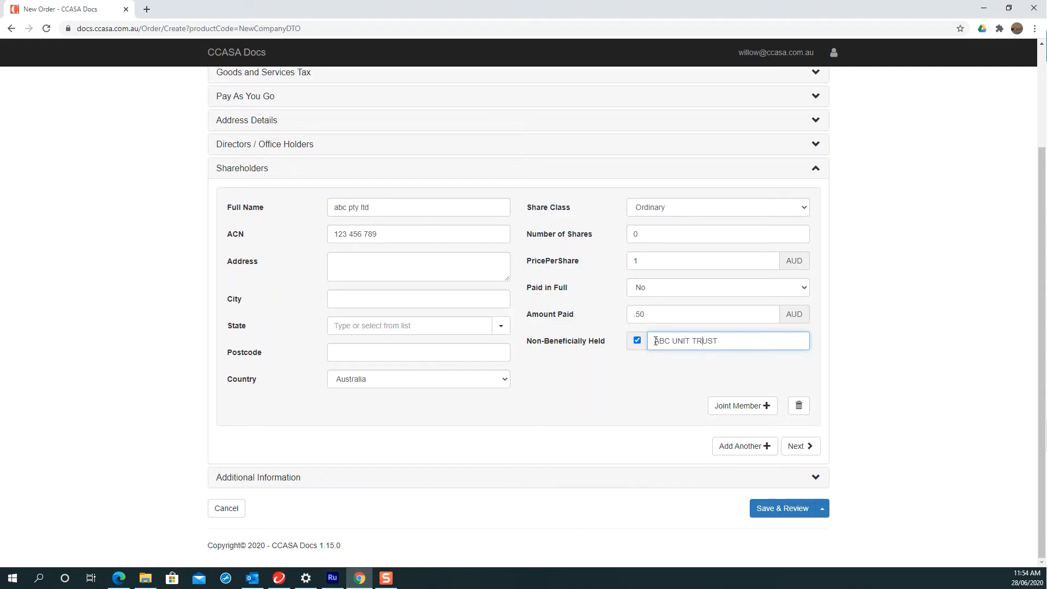
left_click_drag(655, 341, 723, 342)
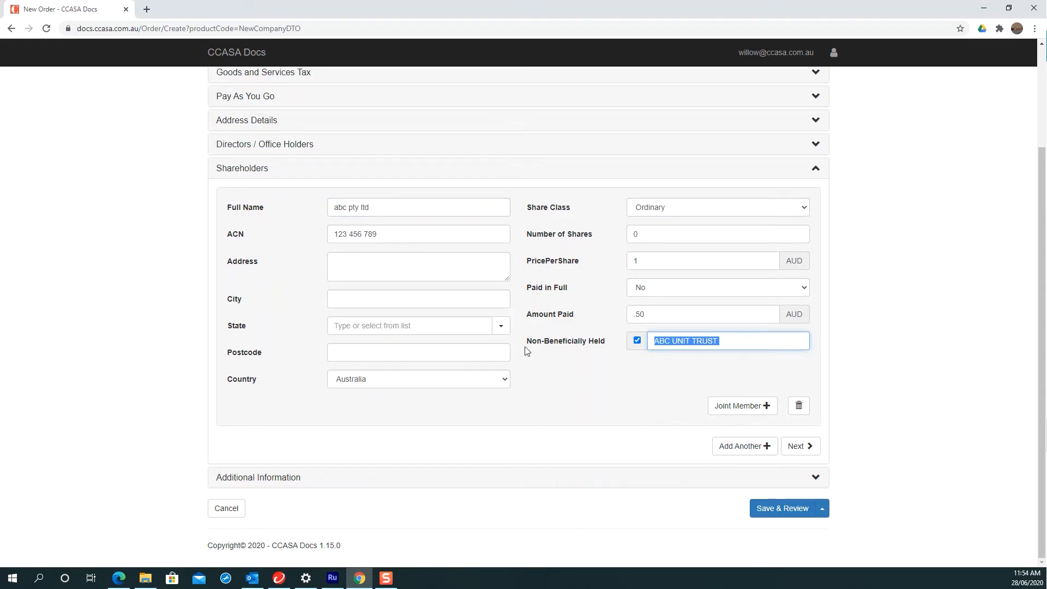
left_click(636, 340)
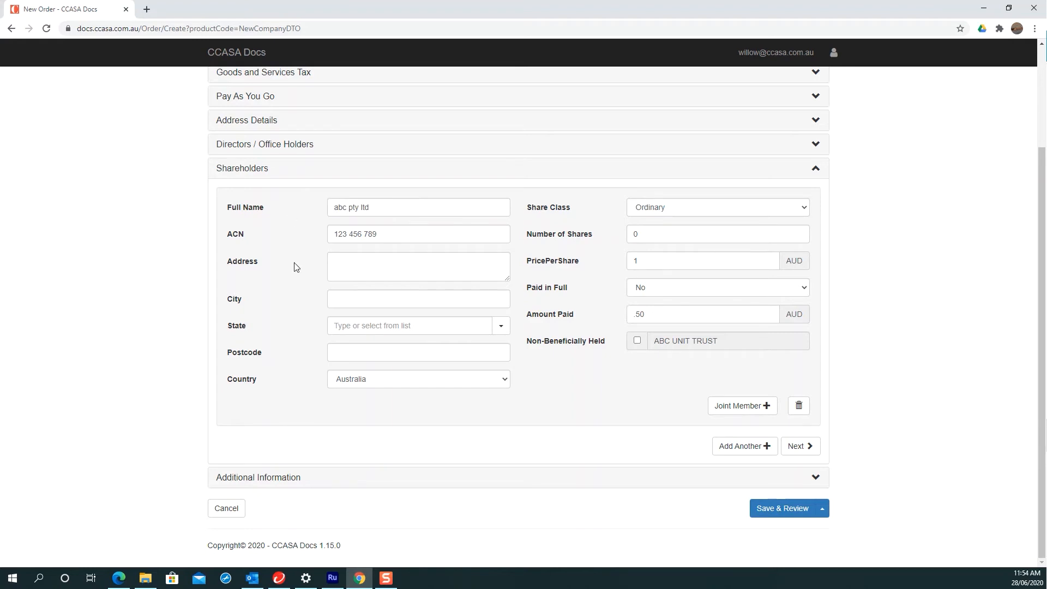
left_click(637, 341)
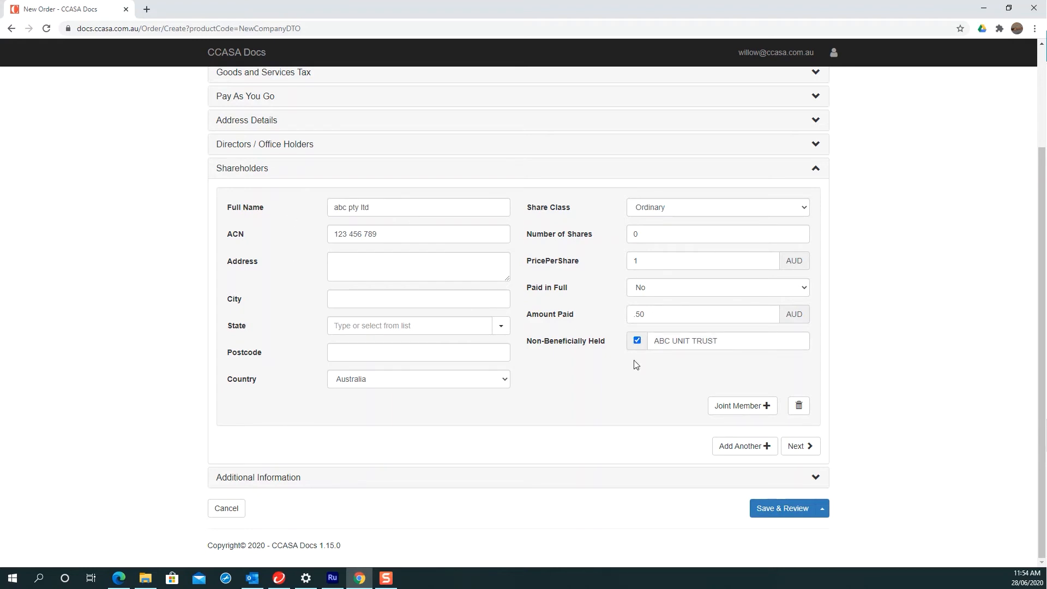
Step: Add a joint member, clear the ACN, and replace the shareholder's full name with an individual's name
left_click(747, 408)
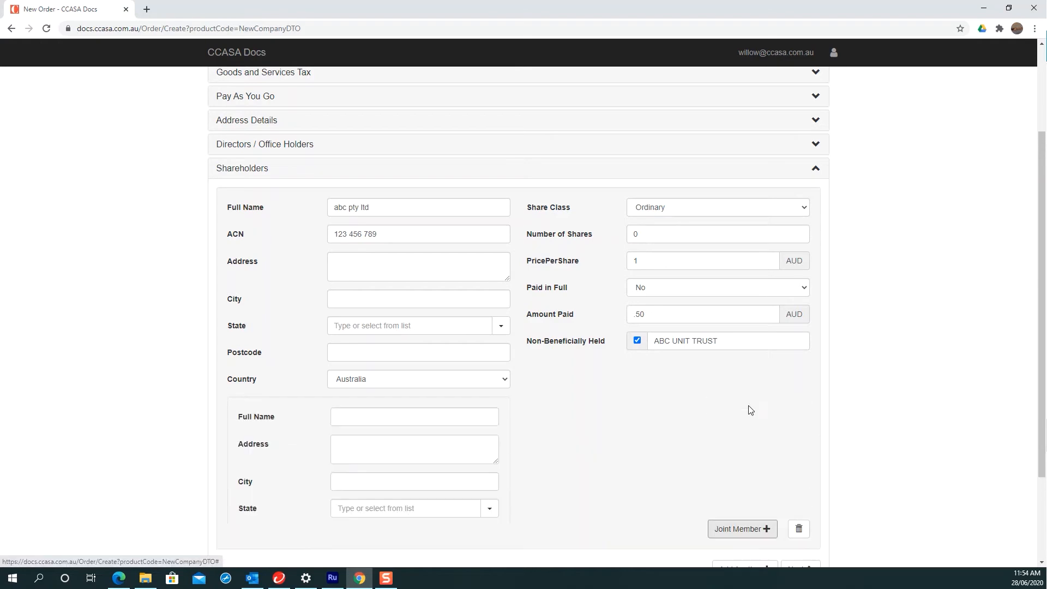
scroll(411, 390, "down", 2)
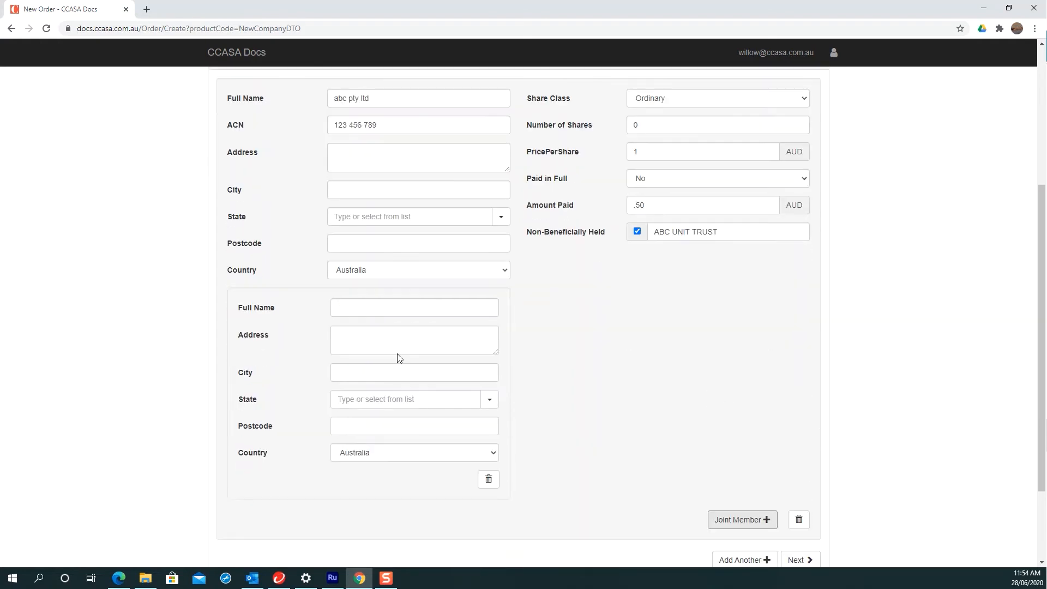
left_click(395, 309)
left_click(386, 90)
key("Tab")
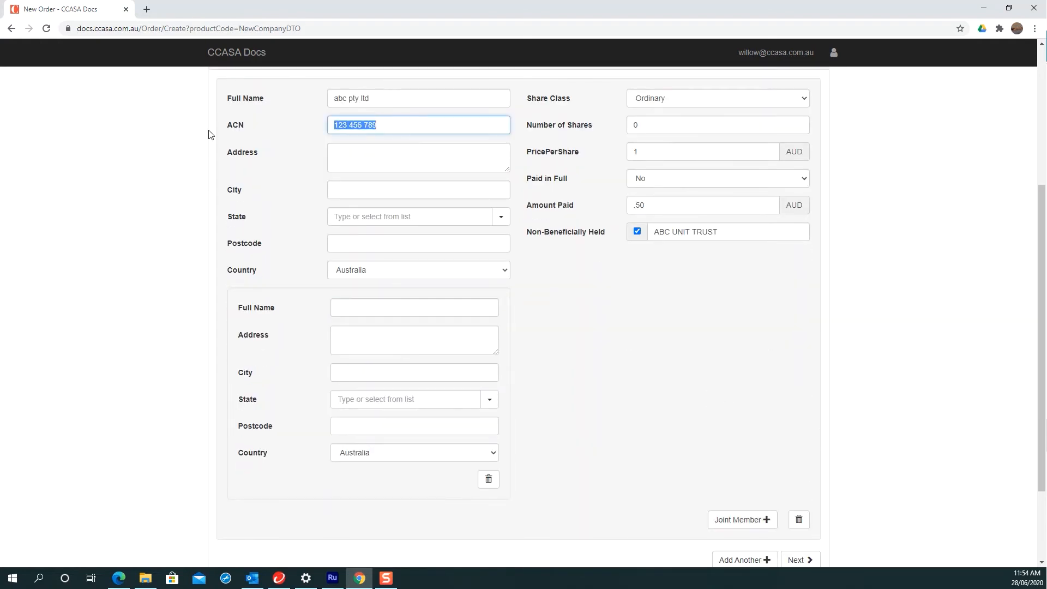
key("BackSpace")
key("shift+Tab")
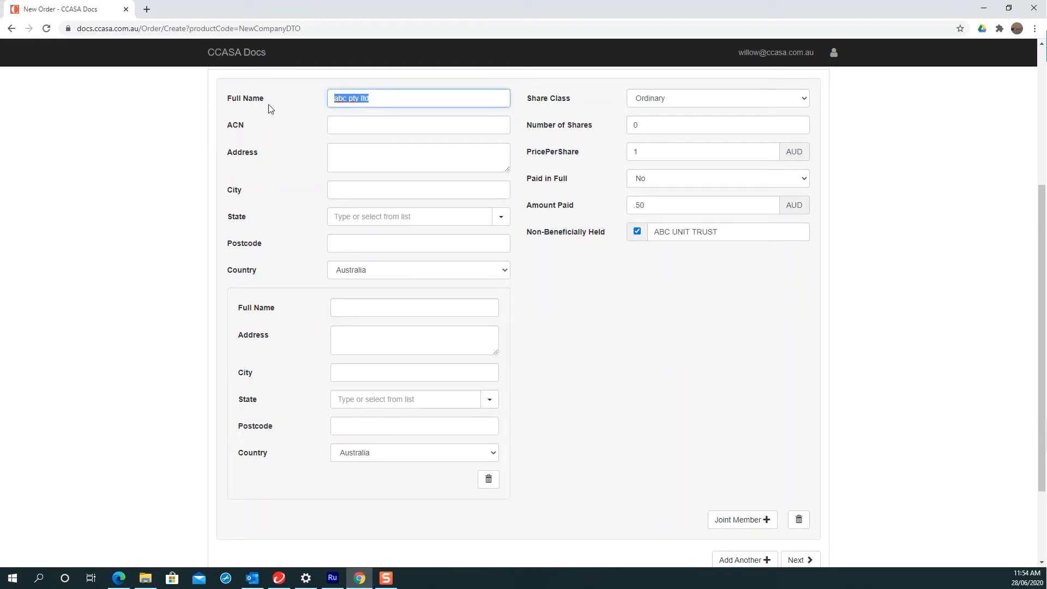
Step: Enter the joint member's full name
left_click(374, 306)
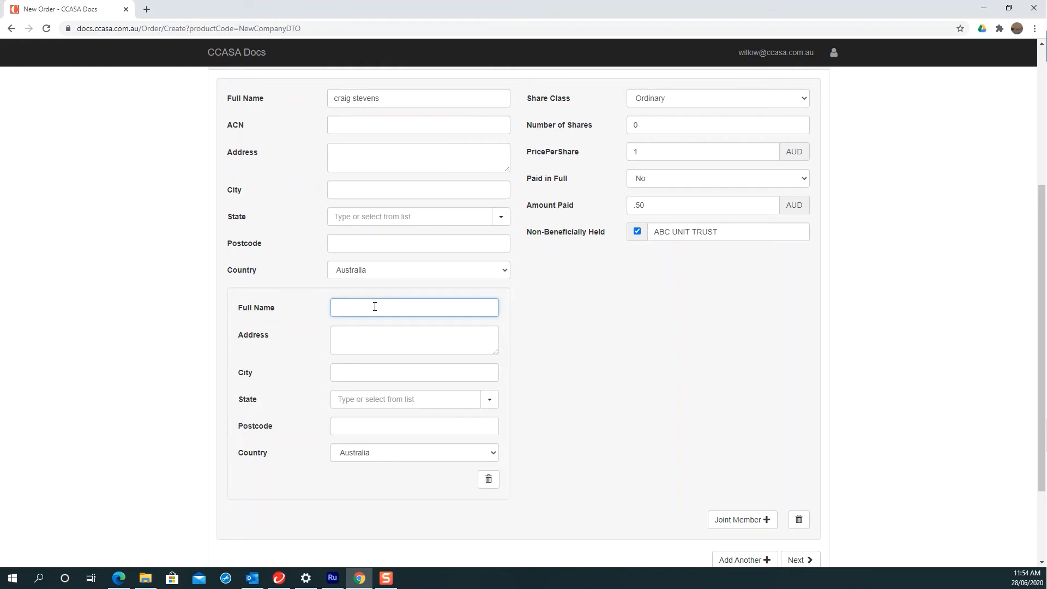
left_click(766, 235)
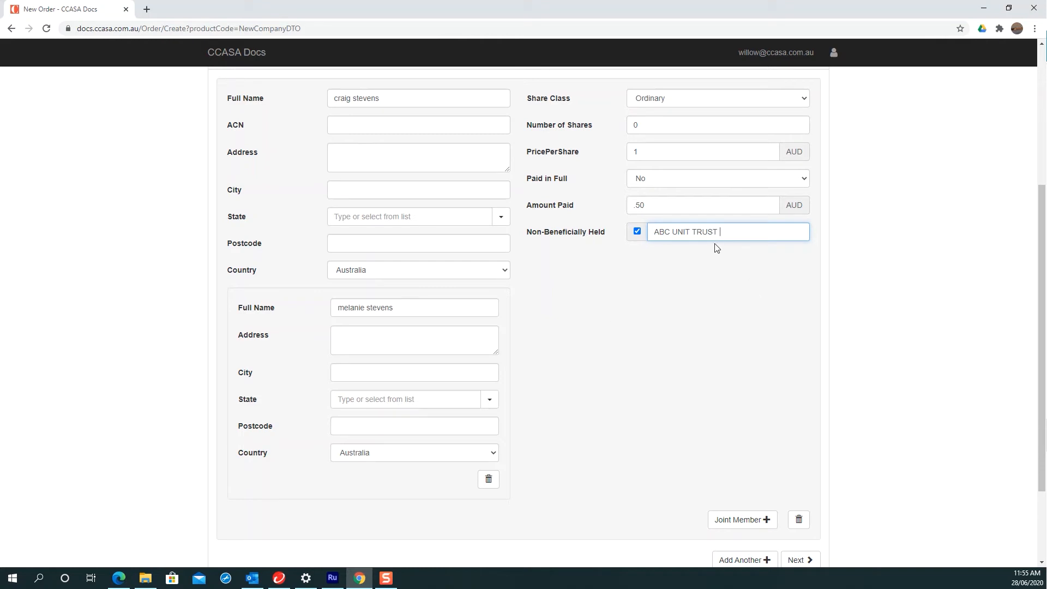
scroll(569, 354, "down", 2)
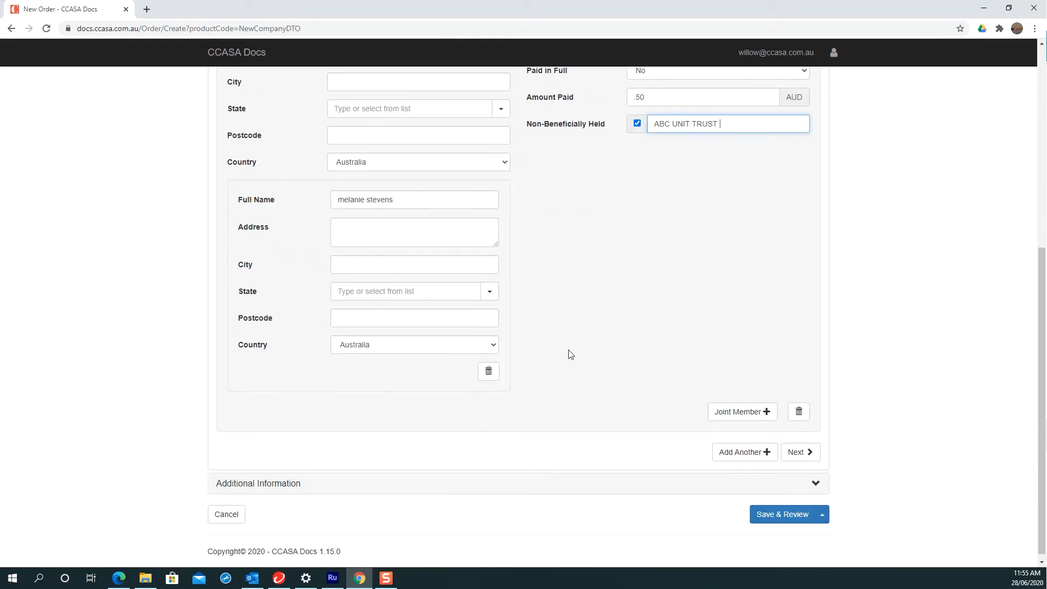
Step: Go to Additional Information and view the No/Yes choices for Consent If Business Name Already Owned
left_click(797, 451)
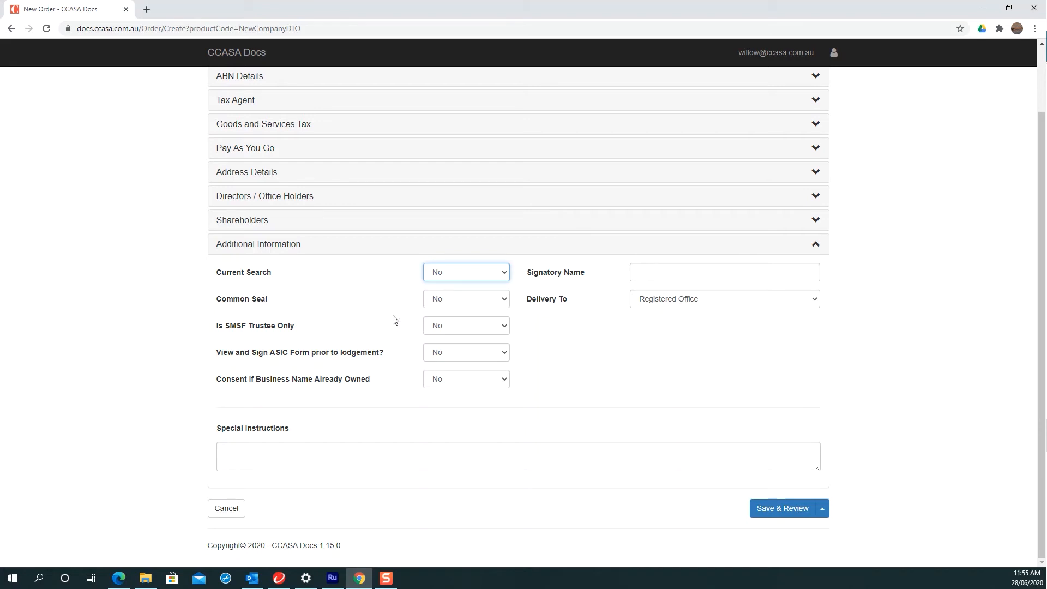
left_click_drag(218, 325, 298, 324)
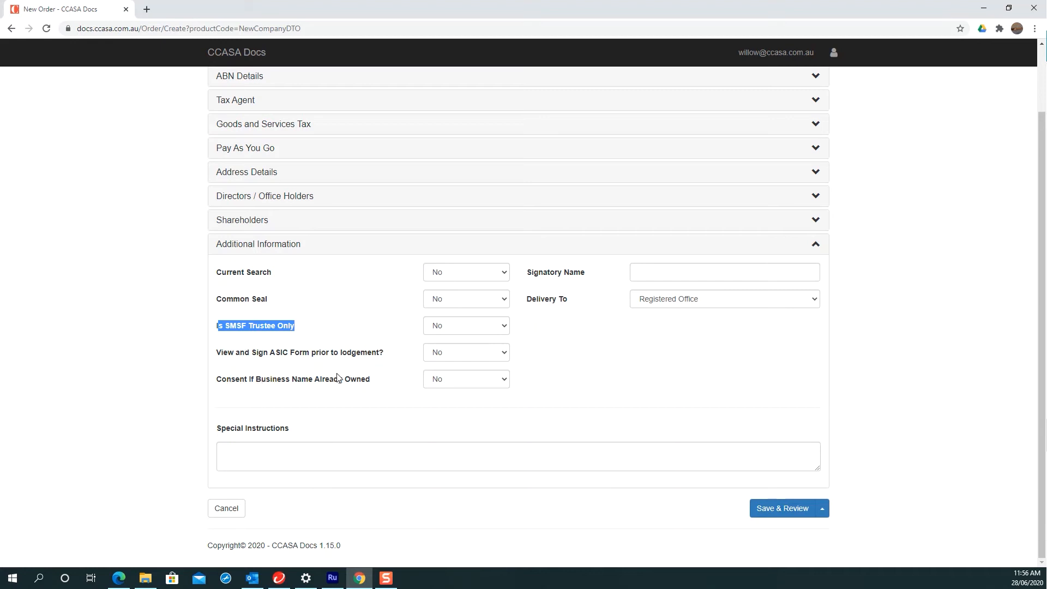
scroll(338, 376, "up", 2)
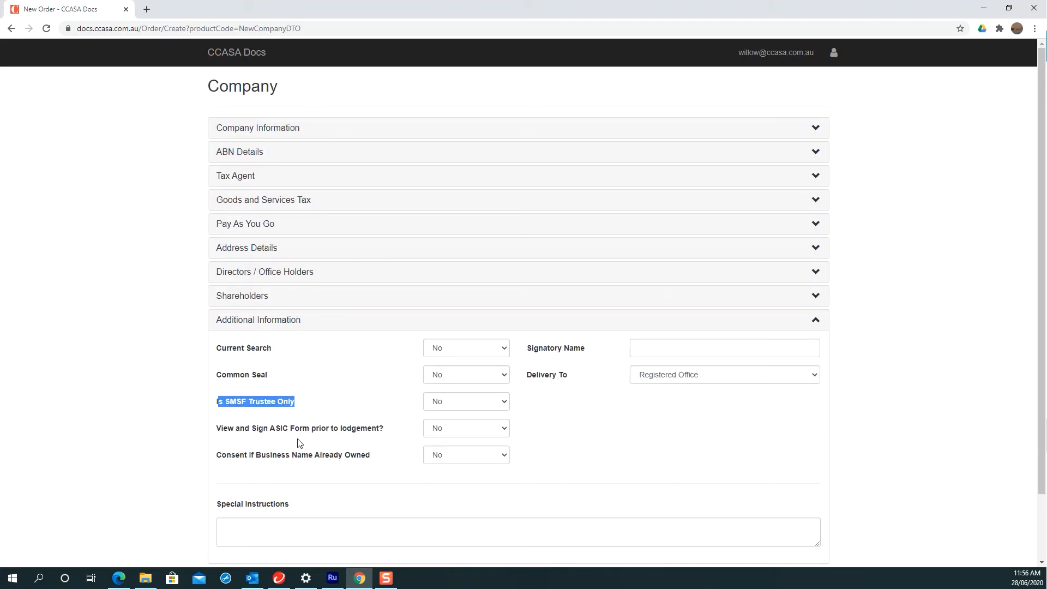
left_click(448, 460)
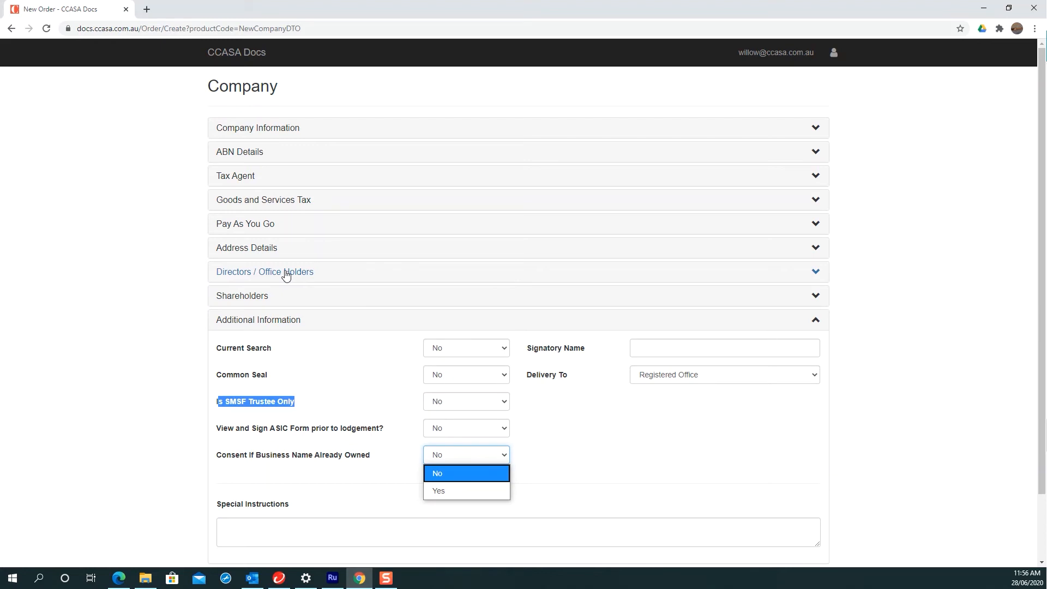
Step: Keep consent at No and delivery at Registered Office, then Save & Review the order
left_click(595, 463)
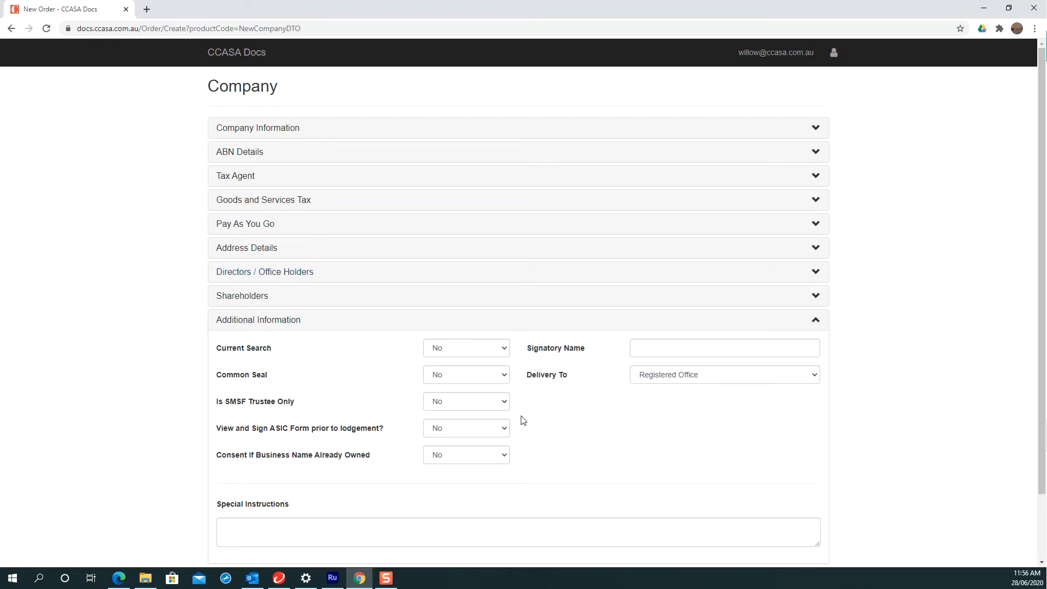
left_click(655, 342)
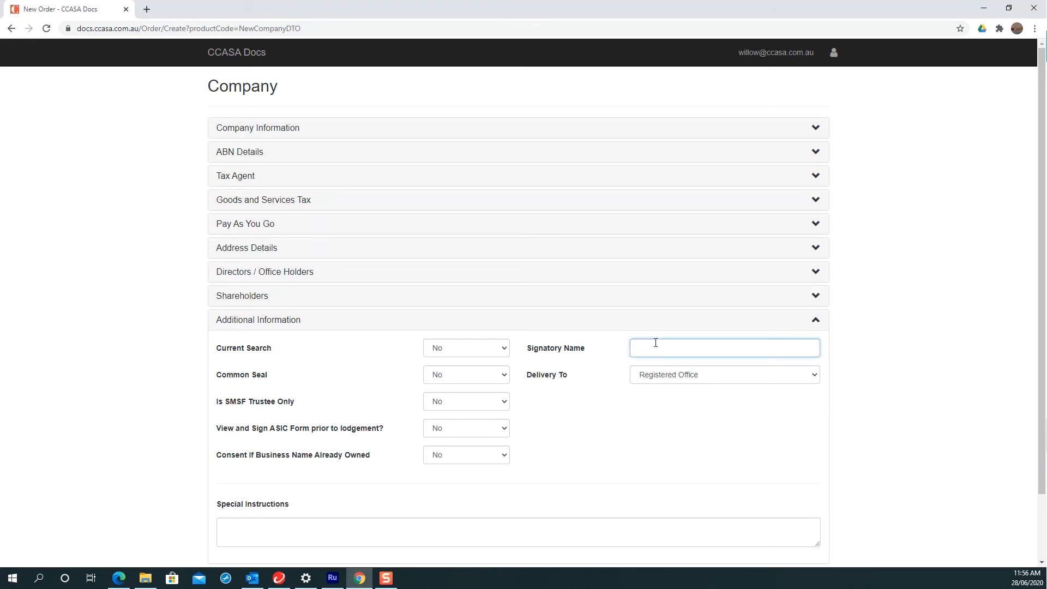
left_click(757, 381)
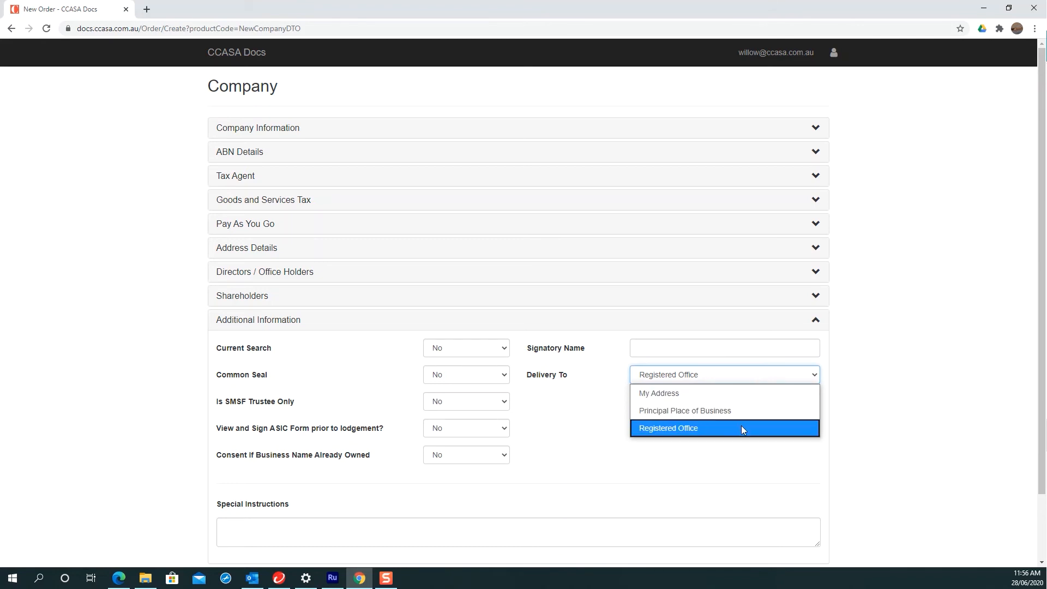
left_click(639, 468)
left_click(639, 470)
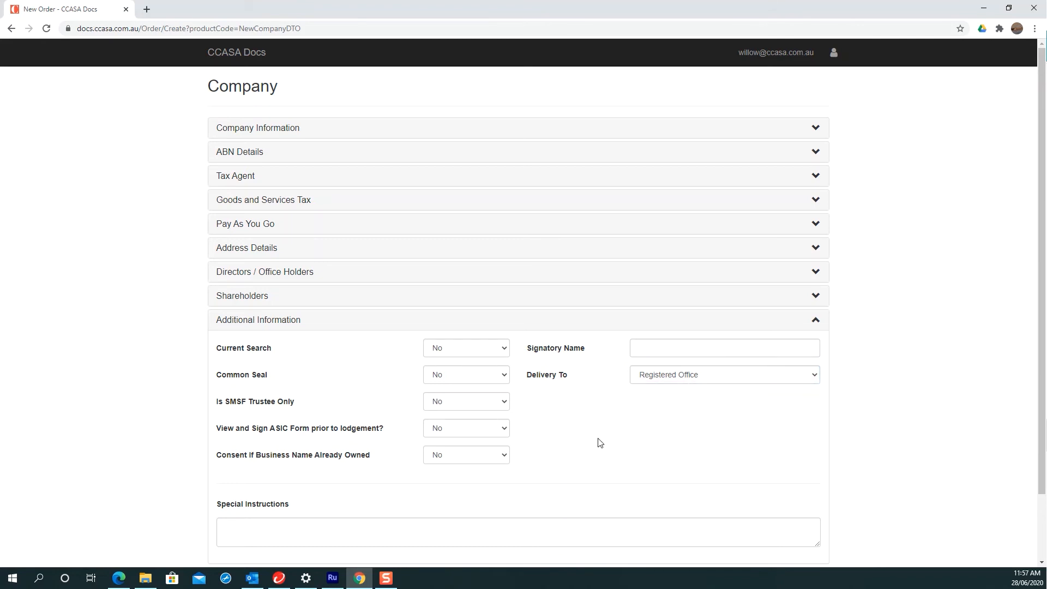
left_click(341, 530)
scroll(368, 480, "down", 2)
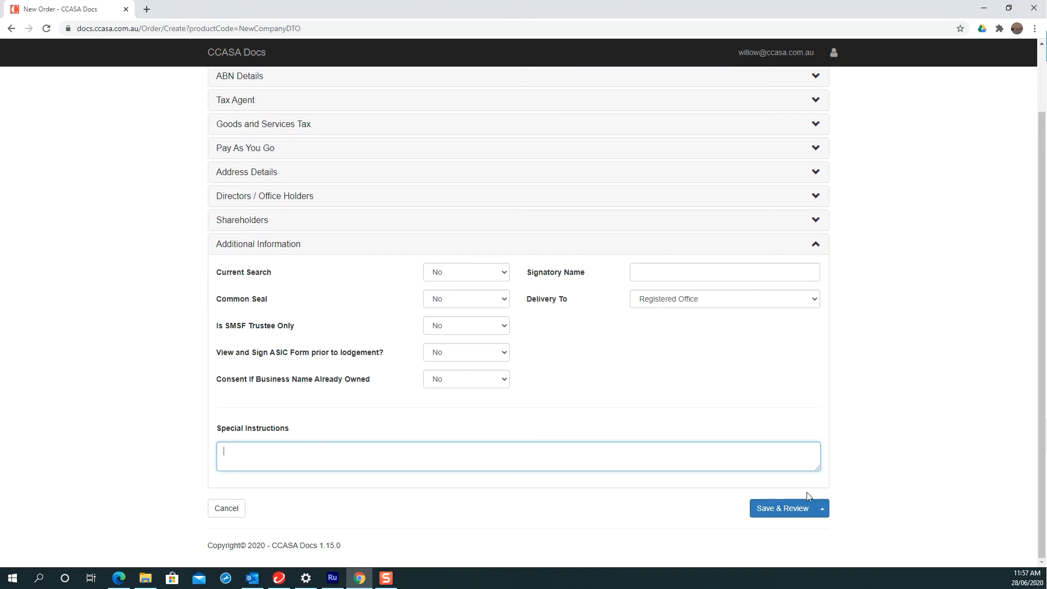
left_click(791, 508)
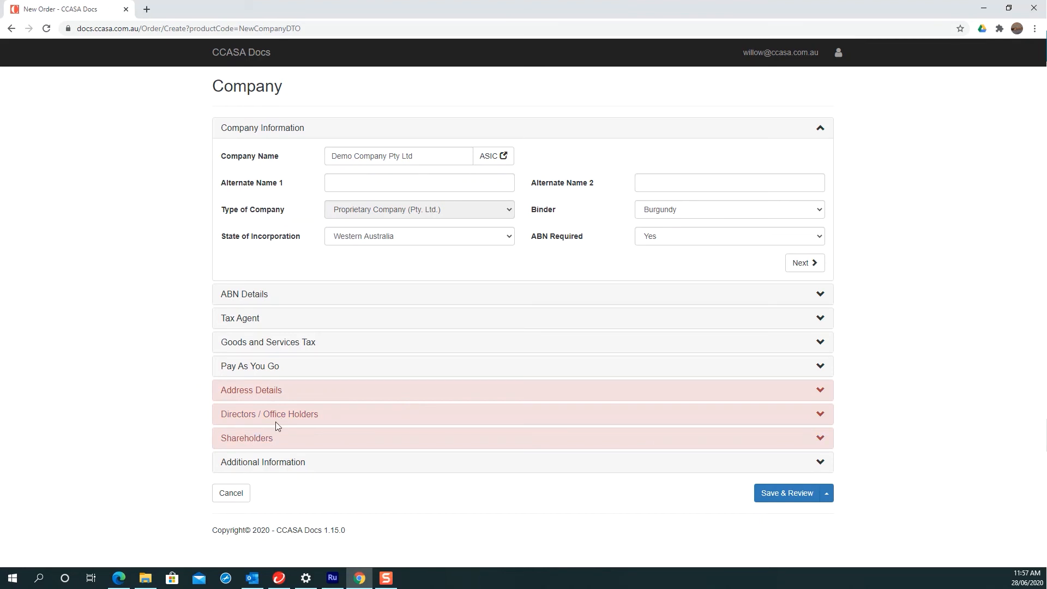
Step: Fill the Registered Office from the saved address and set Principal Place of Business to Same As Registered Office
left_click(819, 389)
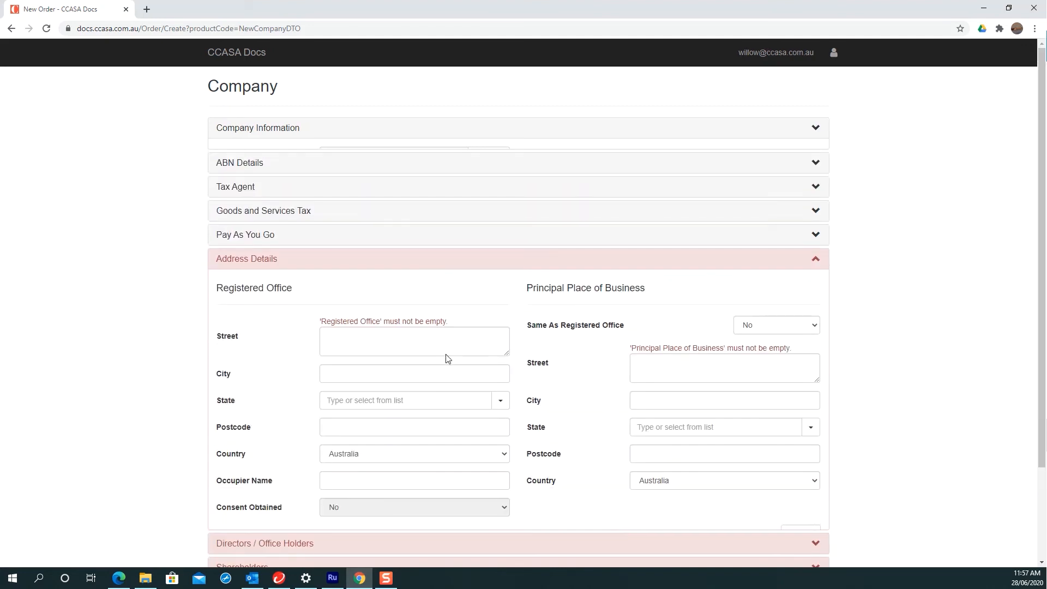
scroll(451, 322, "down", 1)
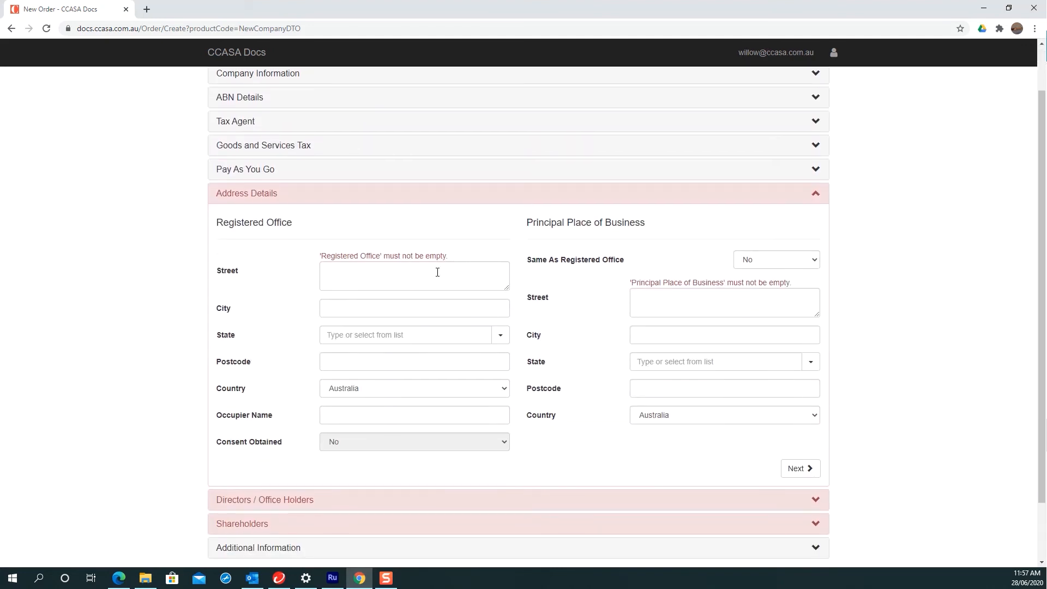
left_click(437, 272)
left_click(416, 305)
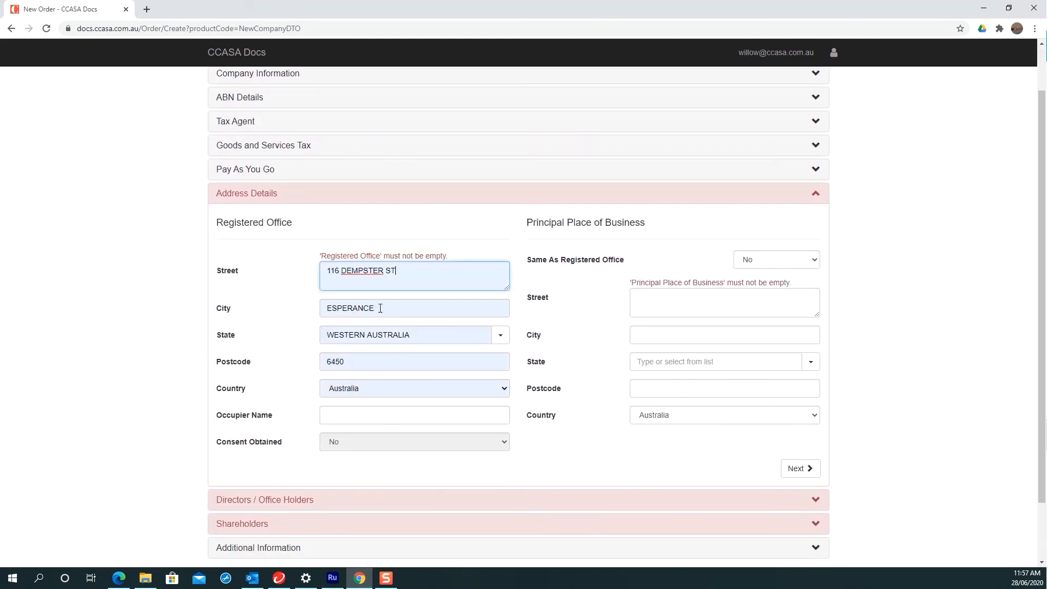
left_click(738, 260)
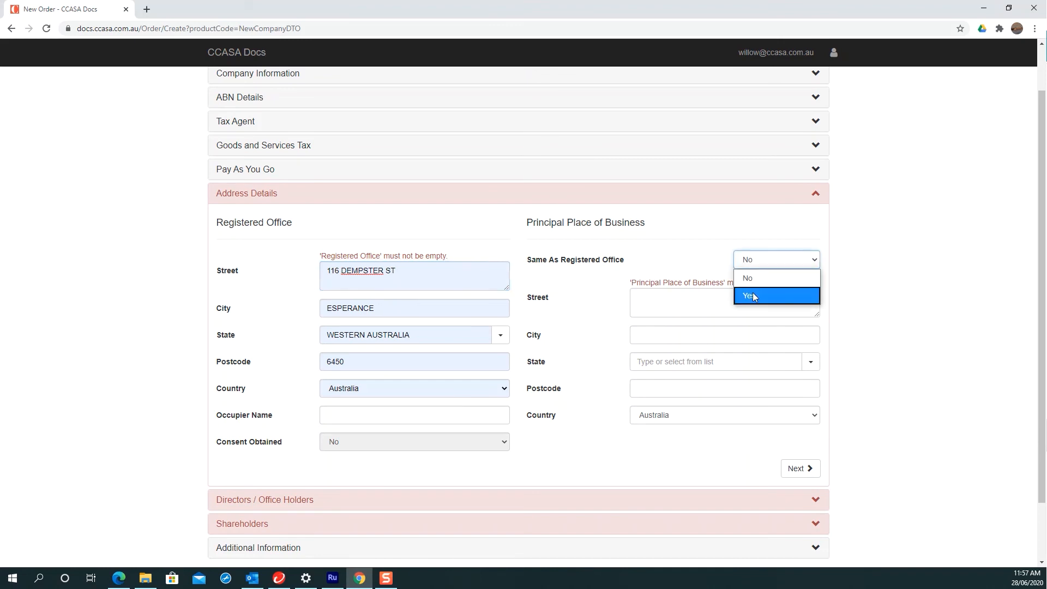
left_click(753, 293)
scroll(737, 375, "down", 1)
left_click(818, 431)
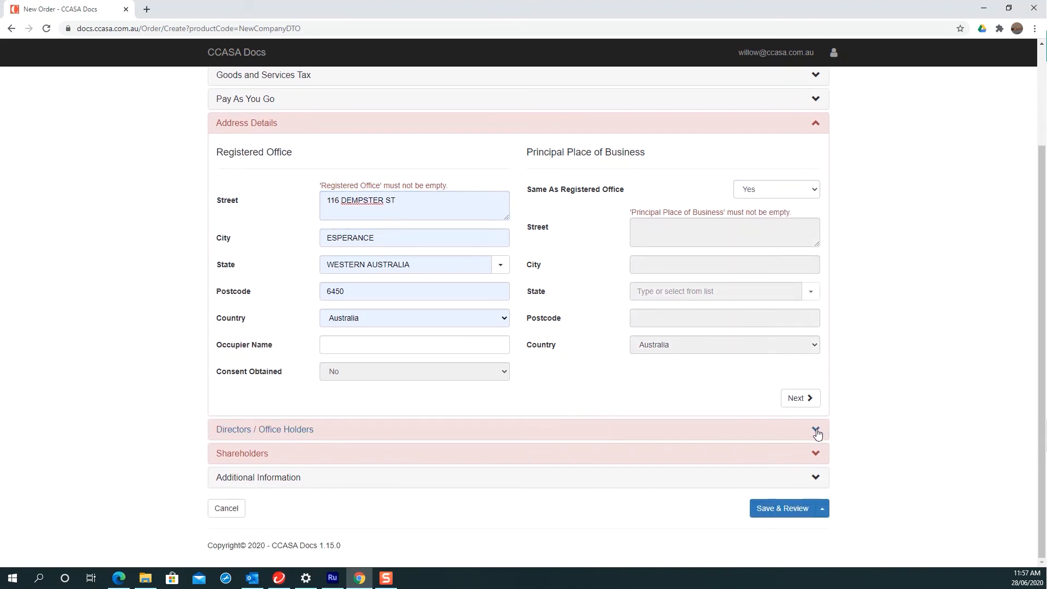
Step: Enter the first director's full name, date of birth and tax file number
left_click(370, 209)
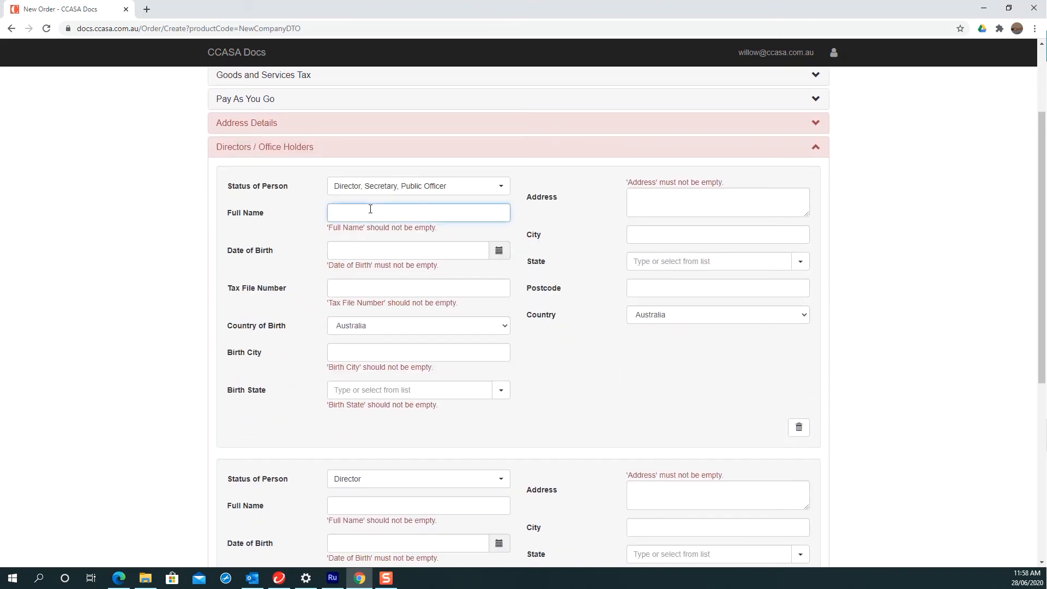
key("Tab")
type("10")
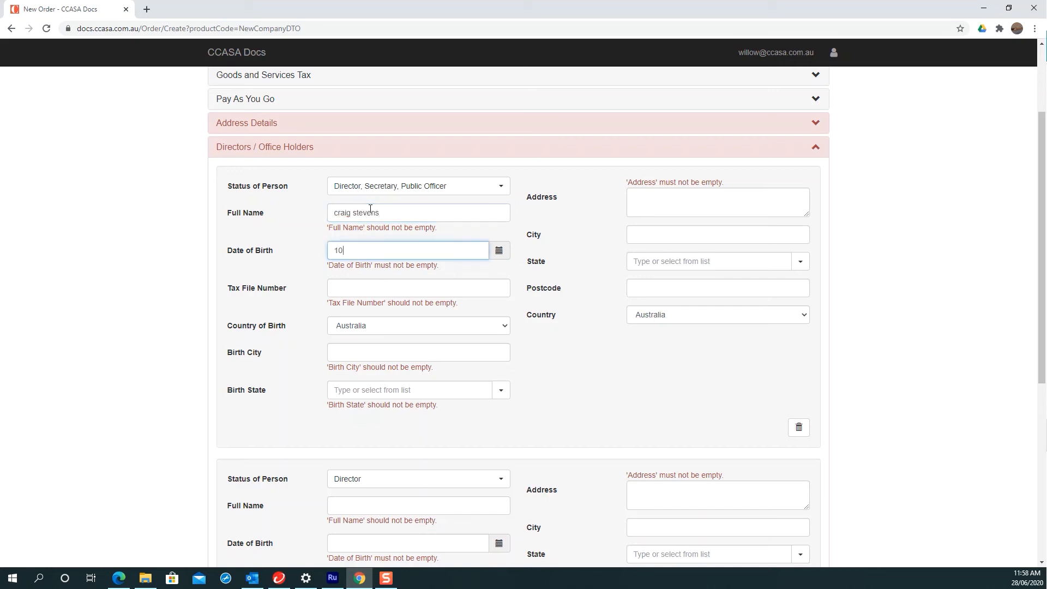
type("/10/2000")
key("Tab")
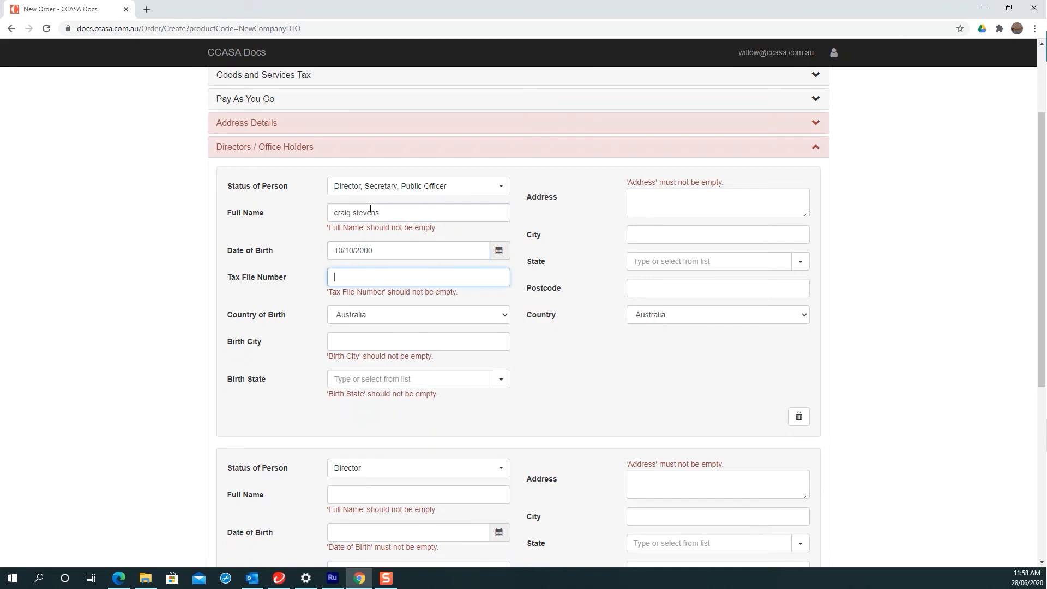
key("Tab")
key("shift+Tab")
type("123456789")
key("Tab")
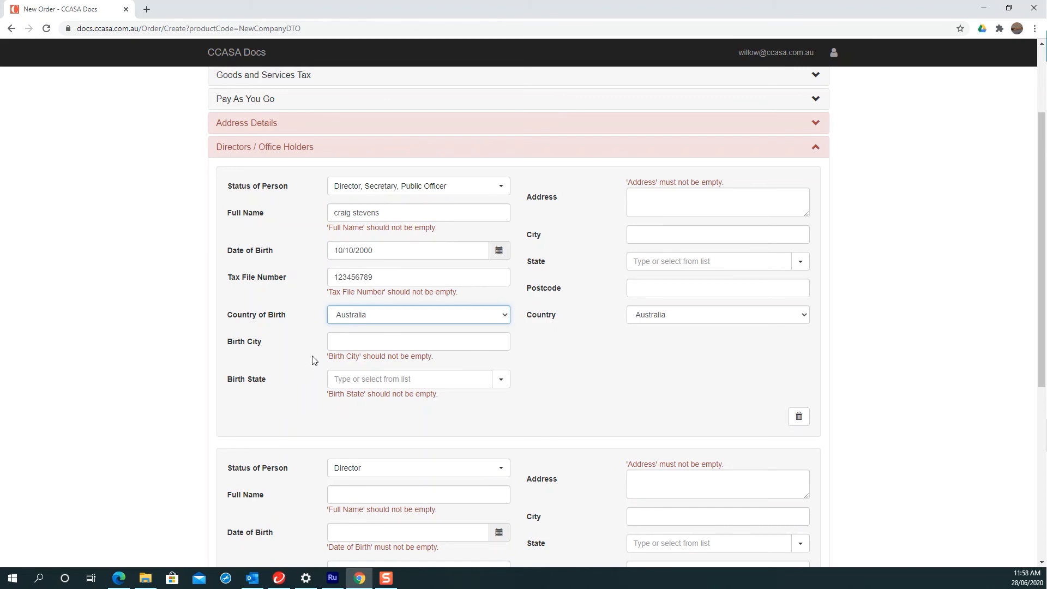
Step: Autofill the director's birth city and residential city, state and postcode from the saved address
left_click(333, 346)
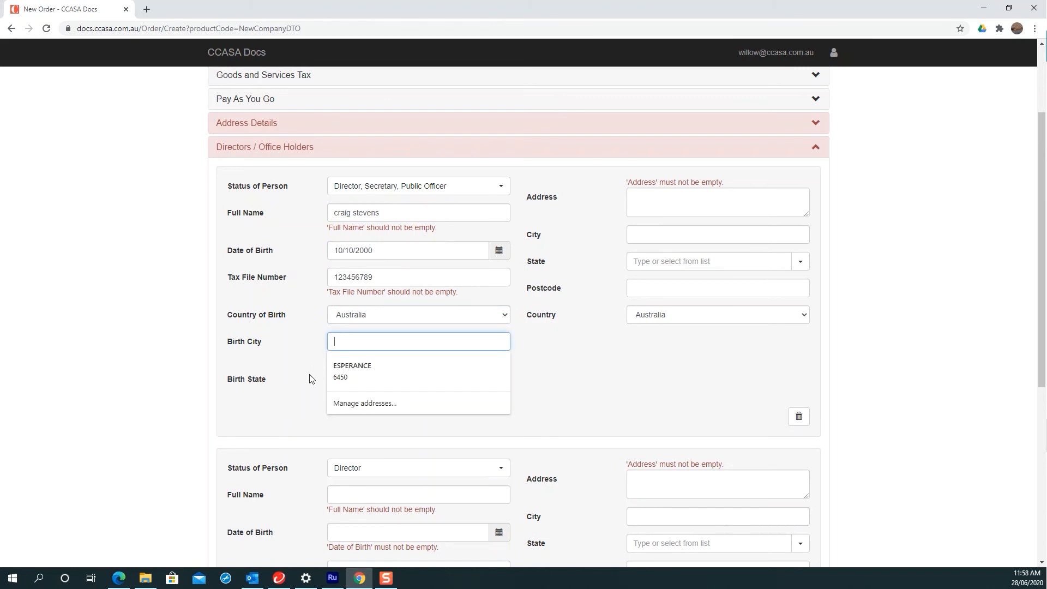
left_click(342, 366)
scroll(565, 347, "down", 1)
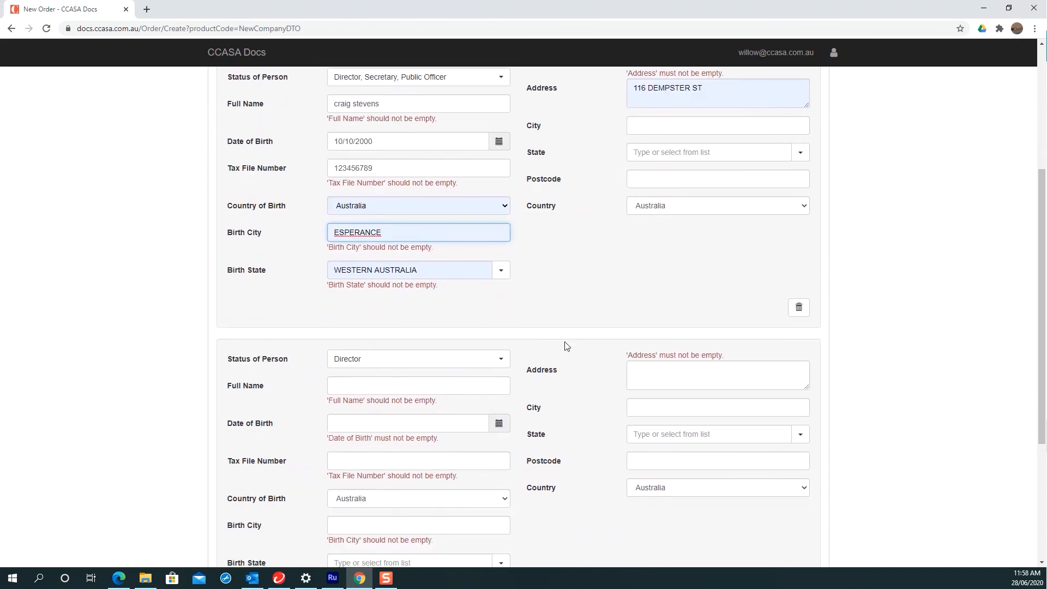
left_click(653, 177)
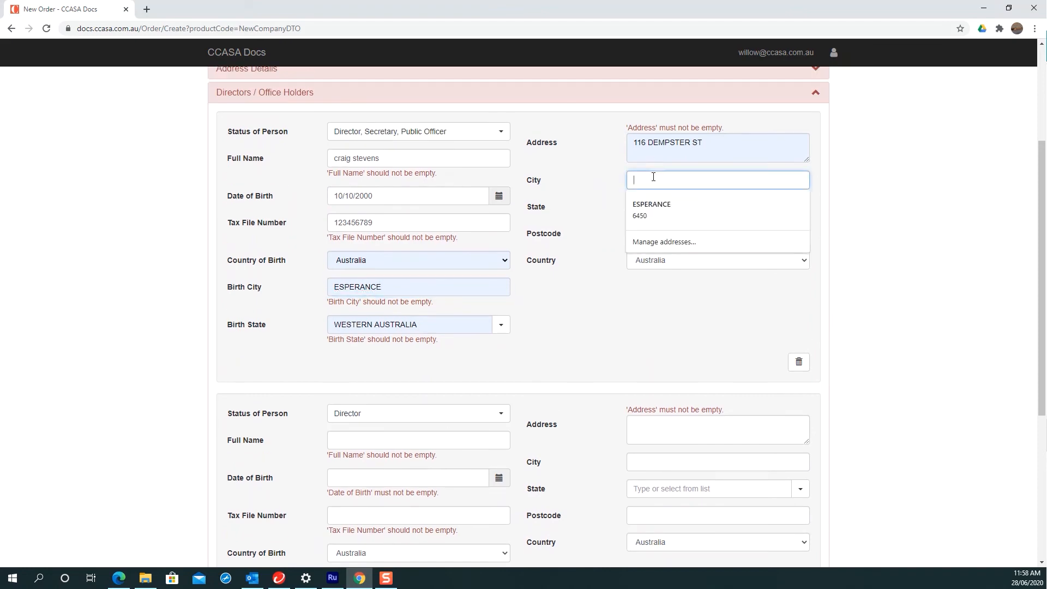
left_click(656, 198)
scroll(571, 349, "down", 2)
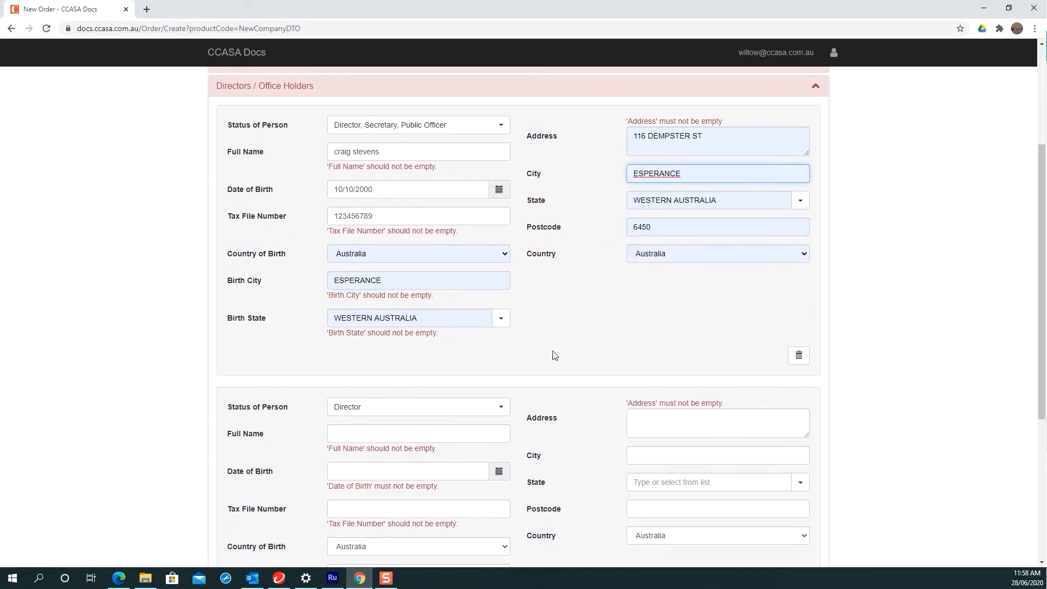
scroll(544, 315, "down", 3)
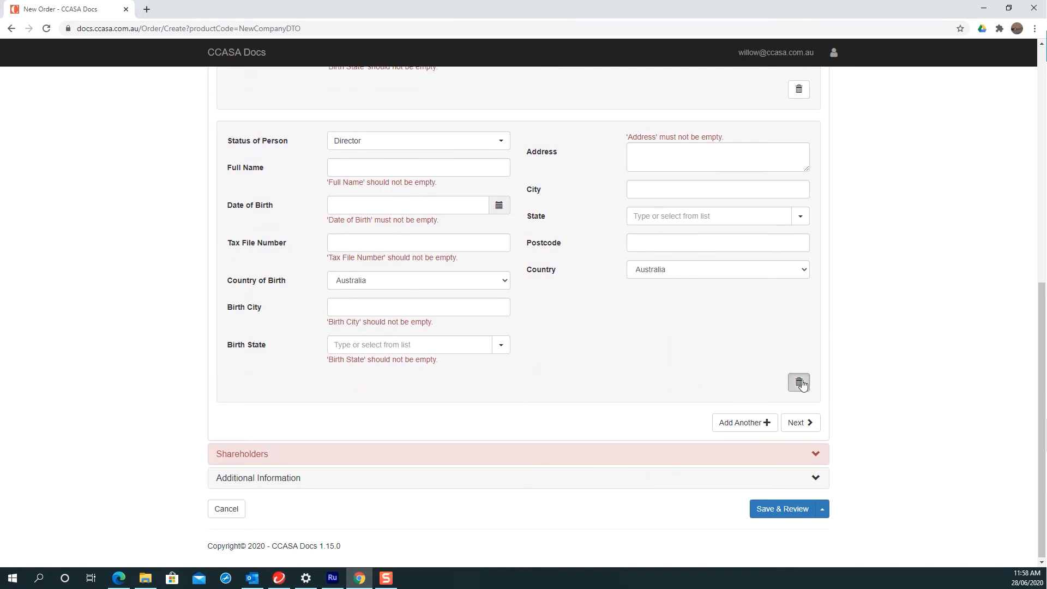
Step: Delete the empty second director and autofill the shareholder's address from the saved entry
left_click(797, 381)
left_click(801, 423)
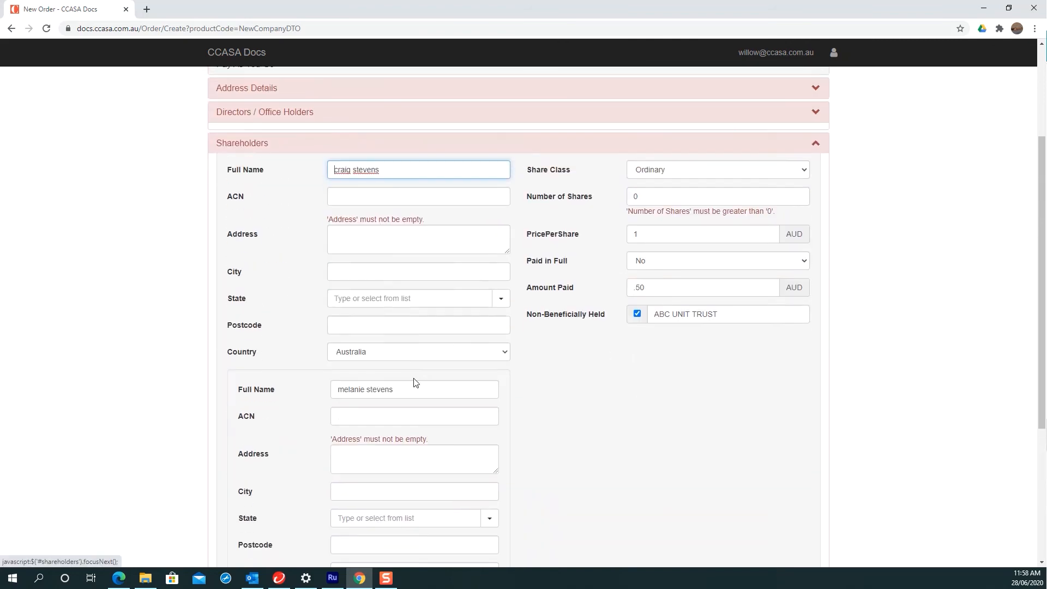
left_click(369, 243)
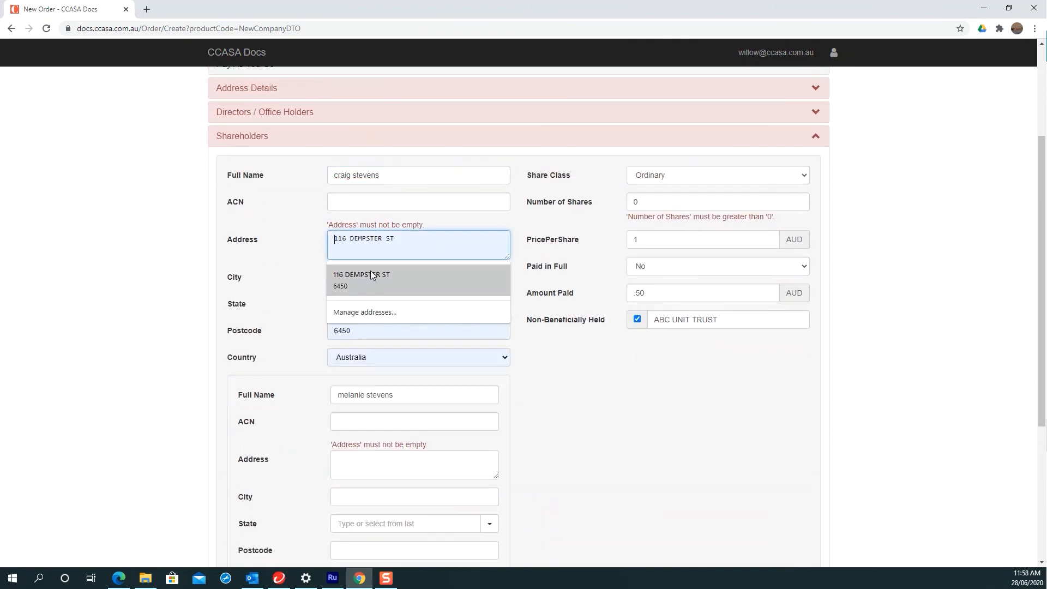
left_click(371, 273)
Step: Set the number of shares to 4 and remove the joint member
double_click(635, 201)
type("4")
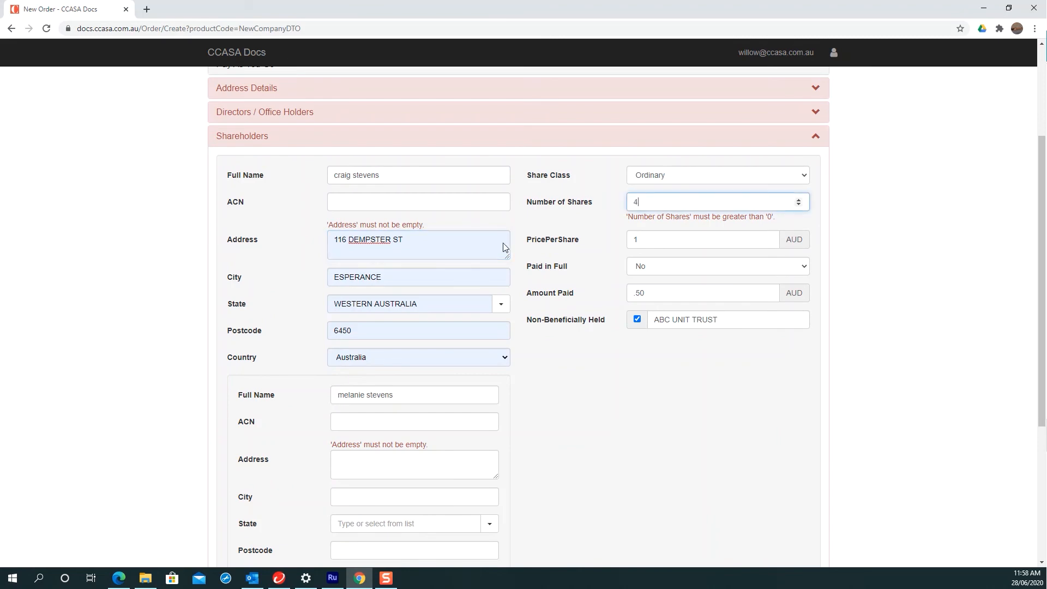
left_click(572, 418)
scroll(571, 417, "down", 4)
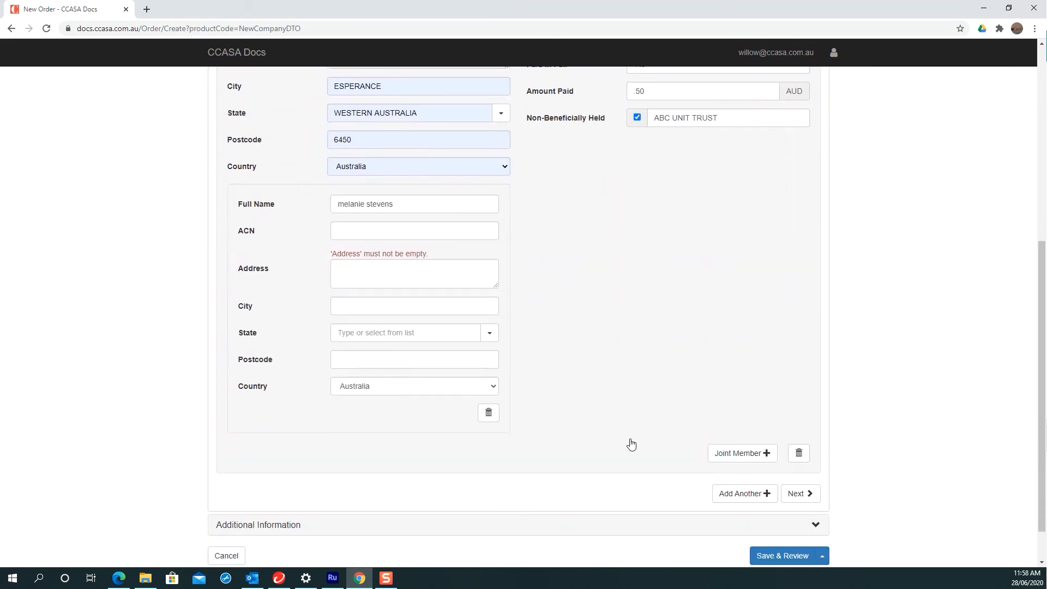
left_click(489, 385)
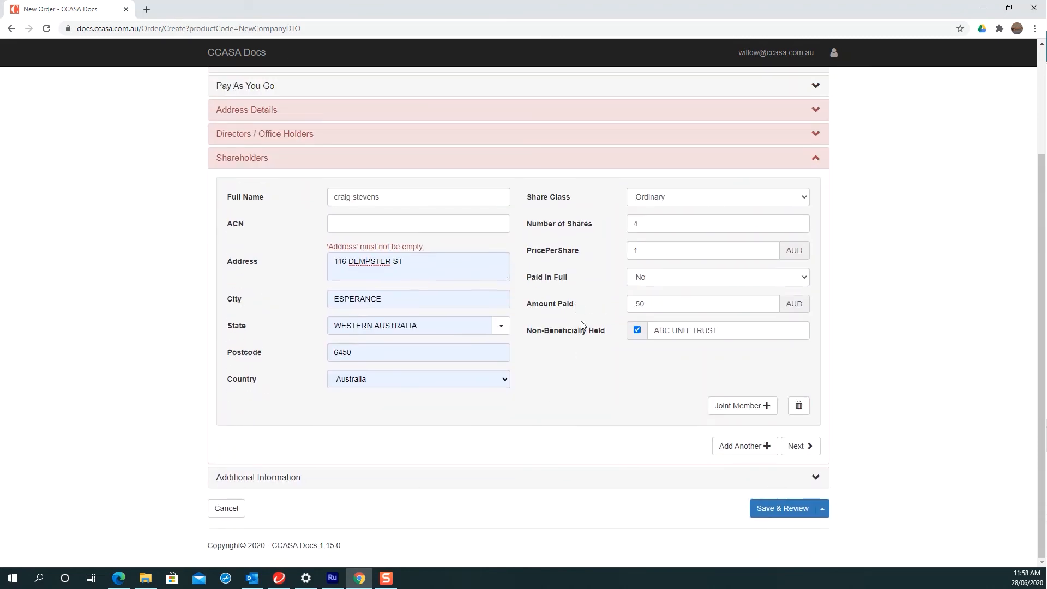
left_click(777, 509)
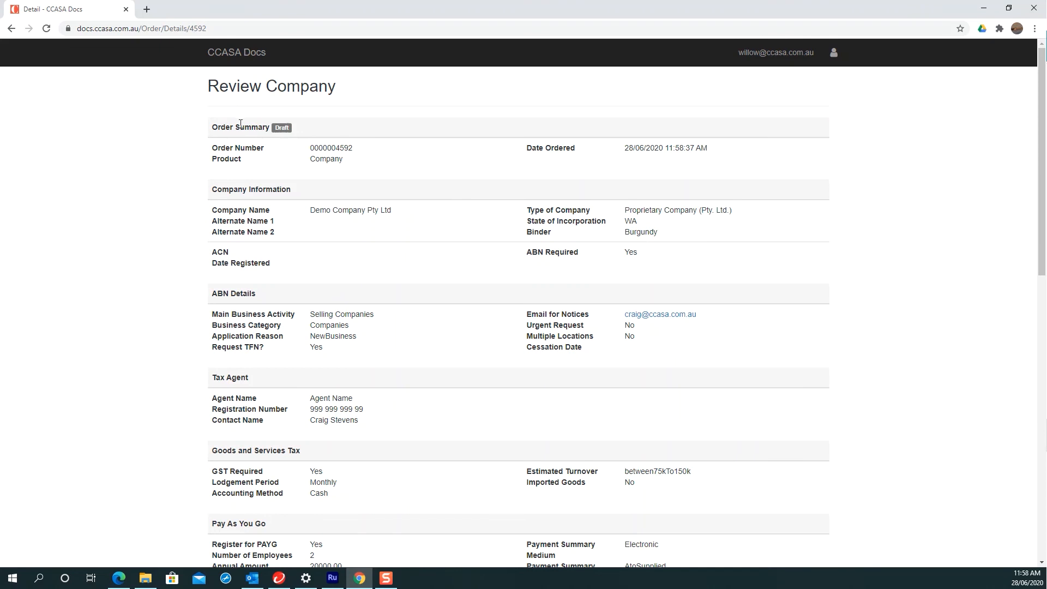
double_click(221, 128)
left_click_drag(254, 128, 289, 128)
scroll(399, 351, "down", 1)
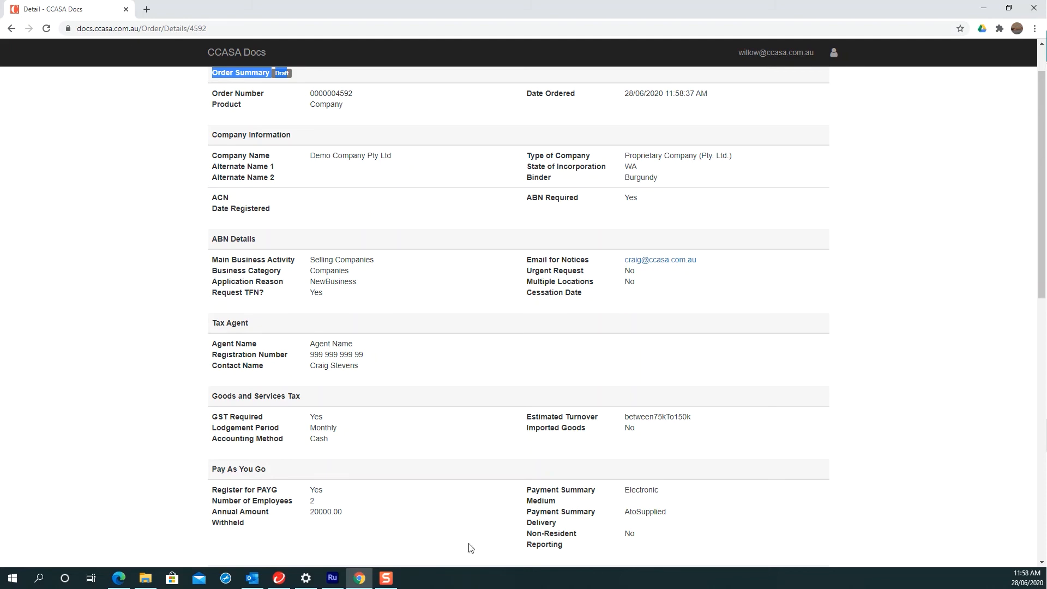
scroll(212, 393, "down", 3)
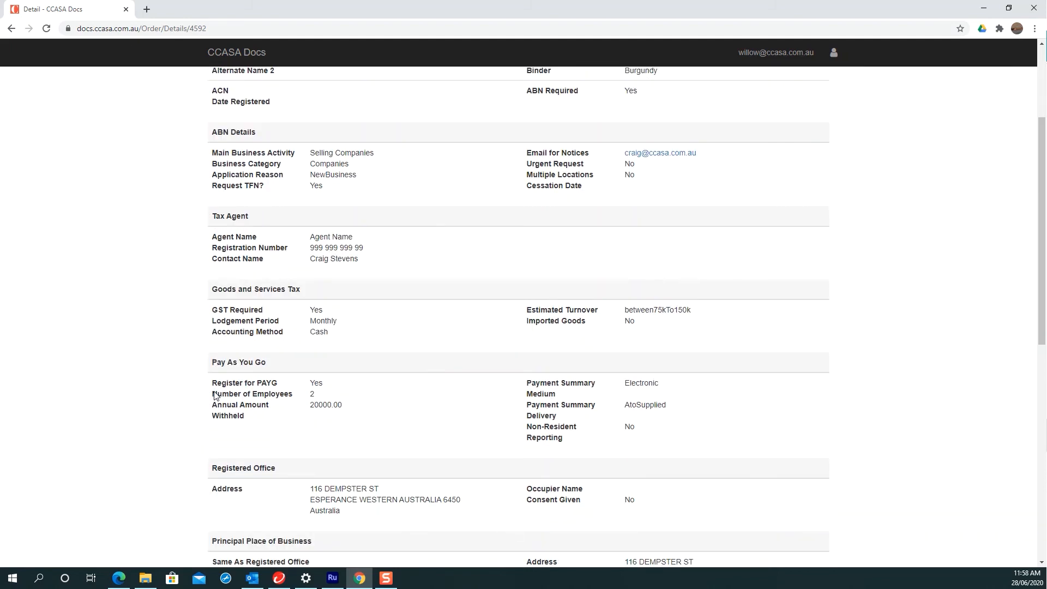
scroll(215, 395, "down", 4)
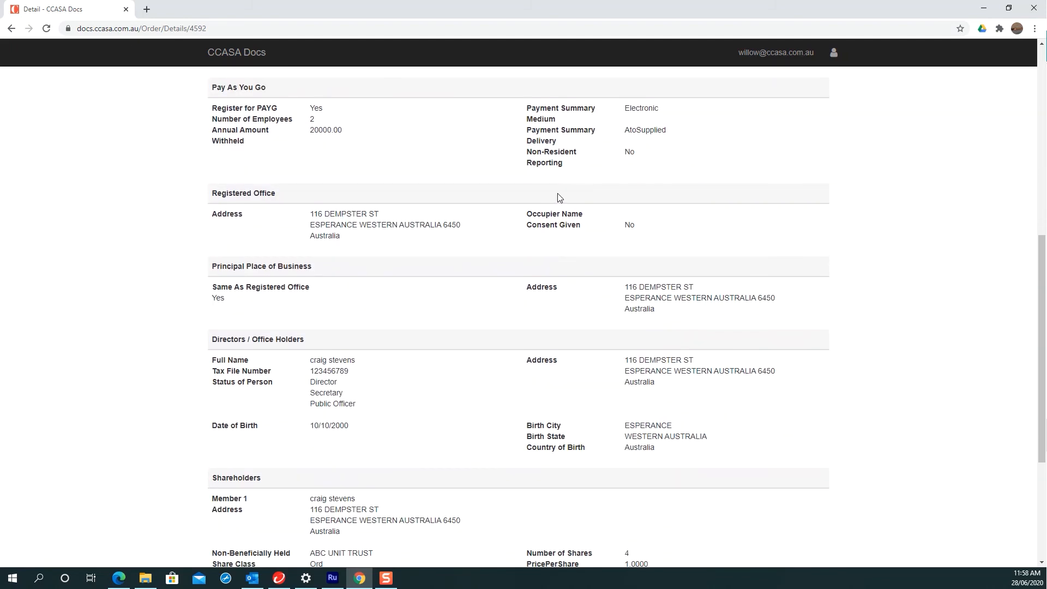
scroll(453, 343, "down", 1)
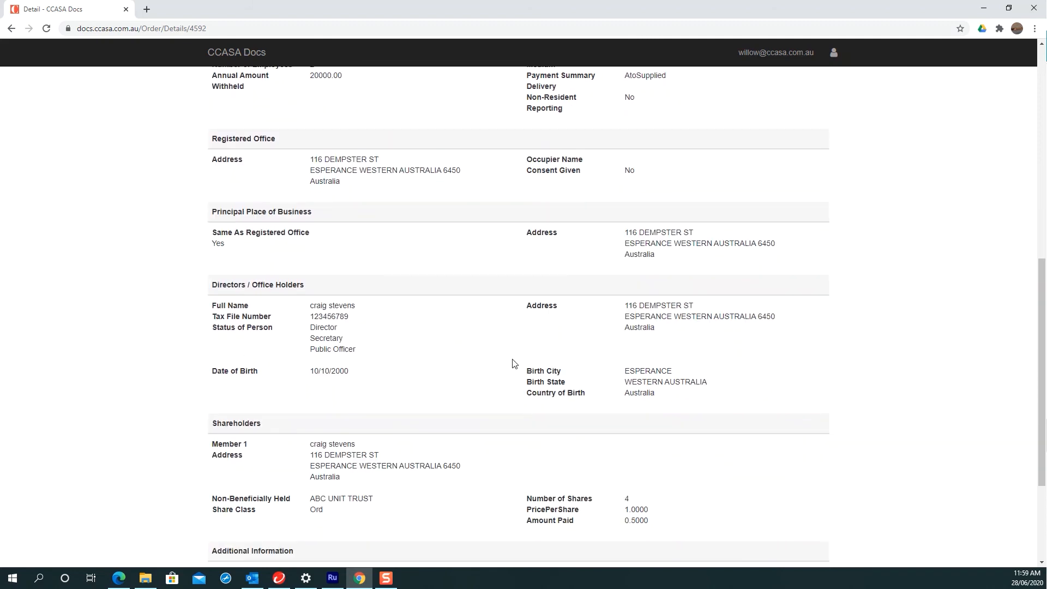
scroll(480, 338, "down", 1)
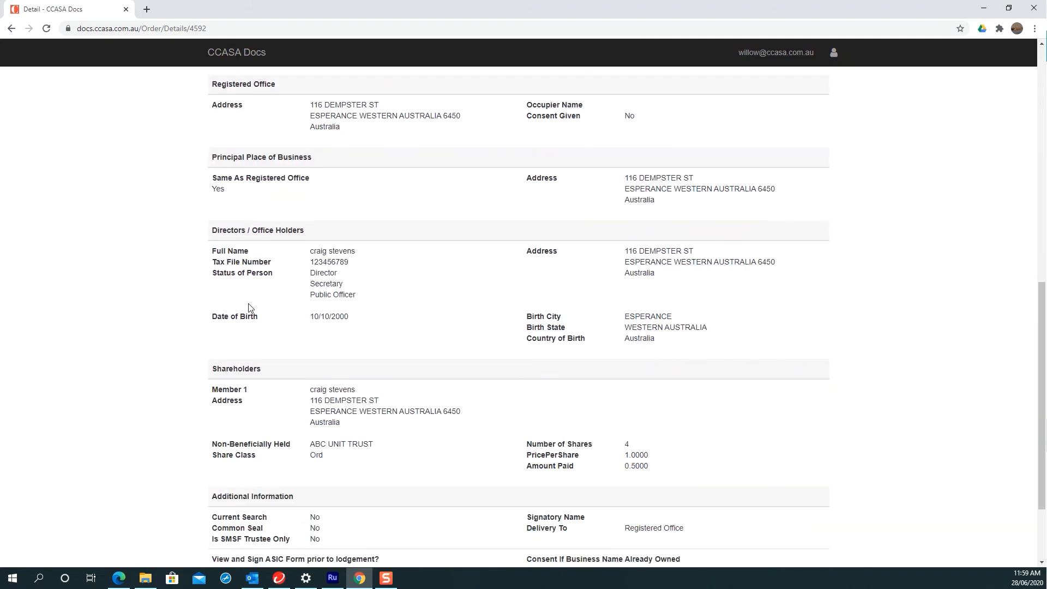
scroll(248, 308, "down", 1)
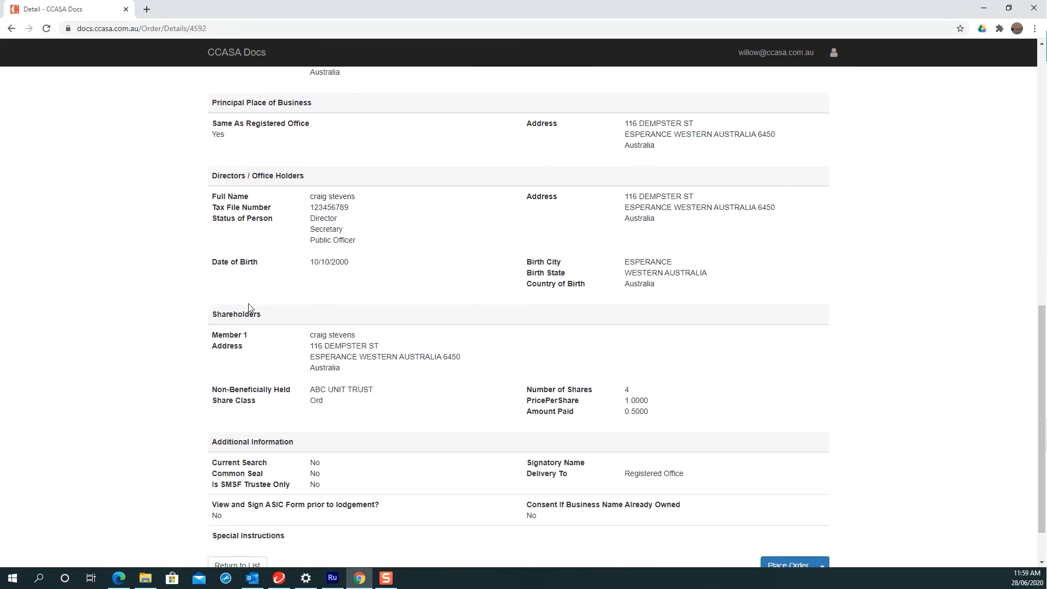
scroll(248, 308, "down", 1)
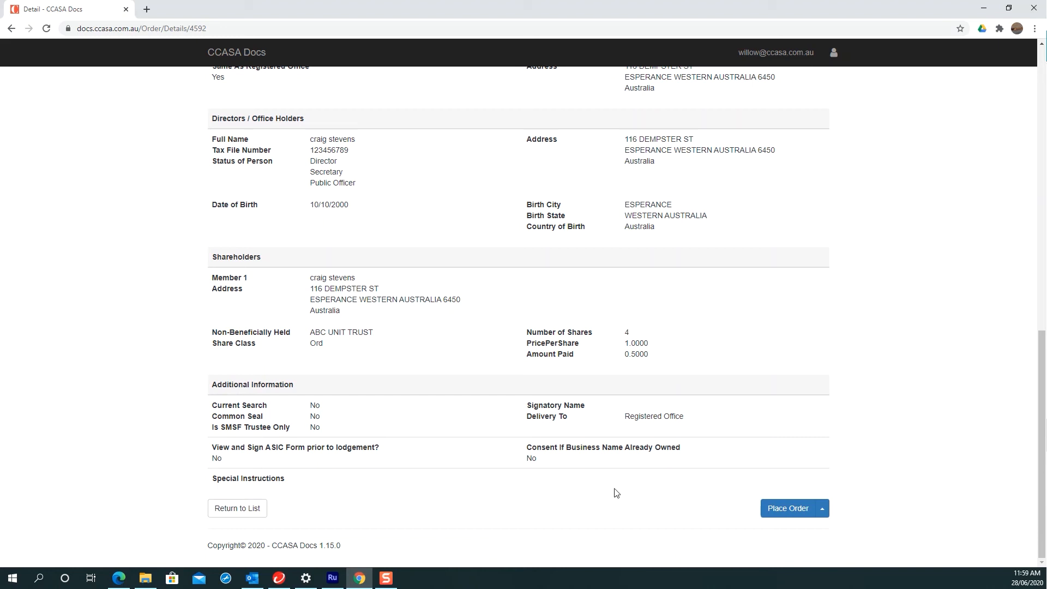
Step: Place the Demo Company Pty Ltd order and check its row actions in the Orders list
left_click(788, 511)
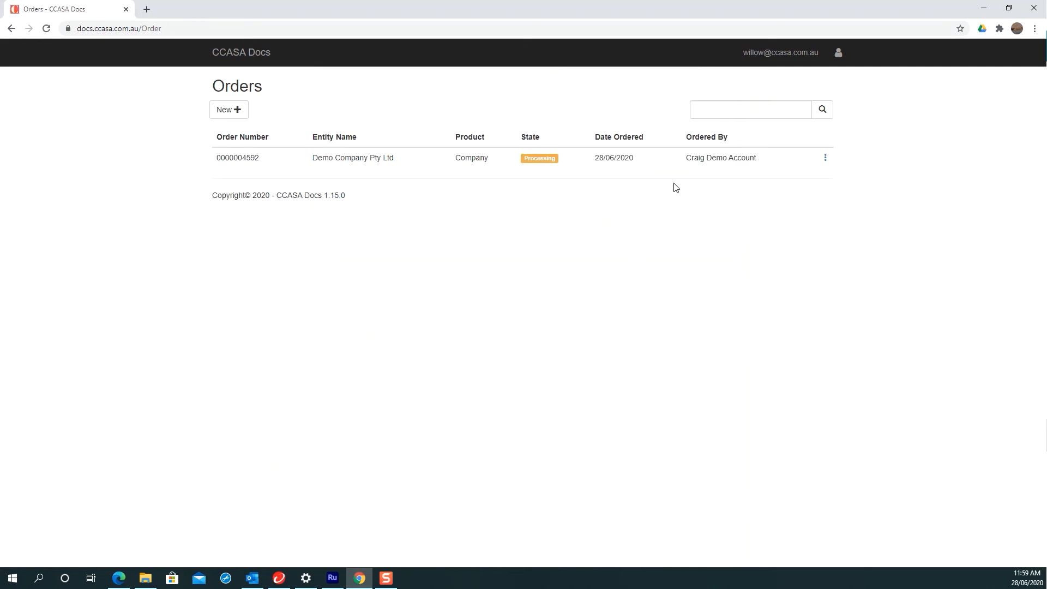
left_click(825, 158)
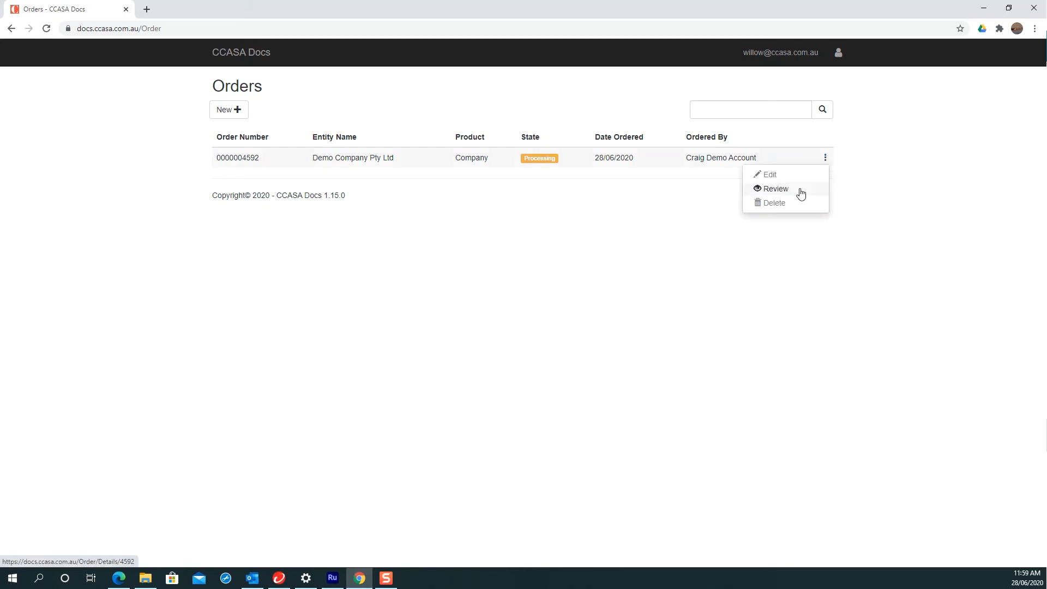
left_click(655, 313)
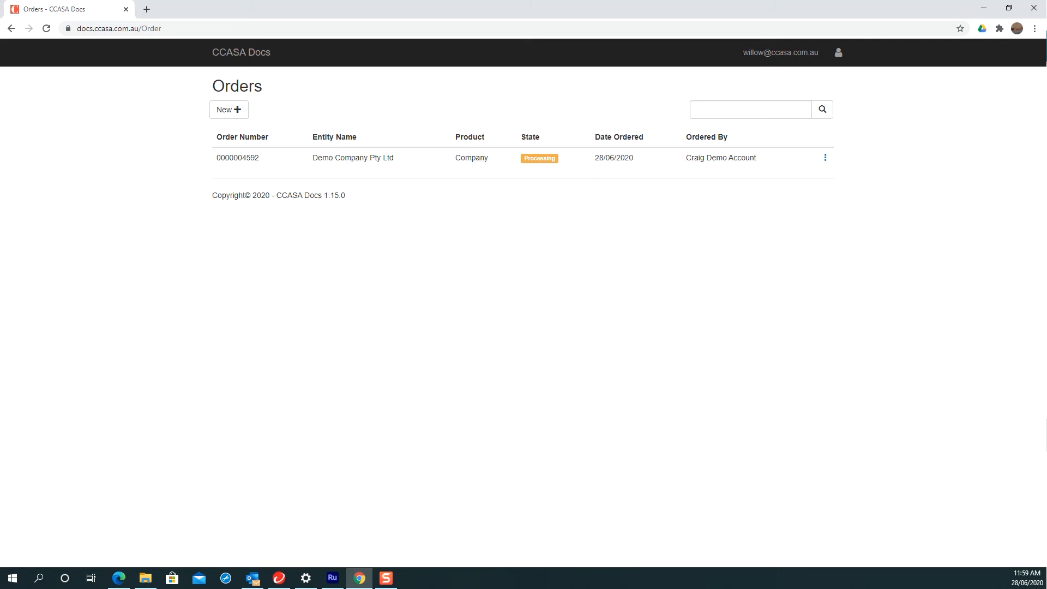
key("alt+Tab")
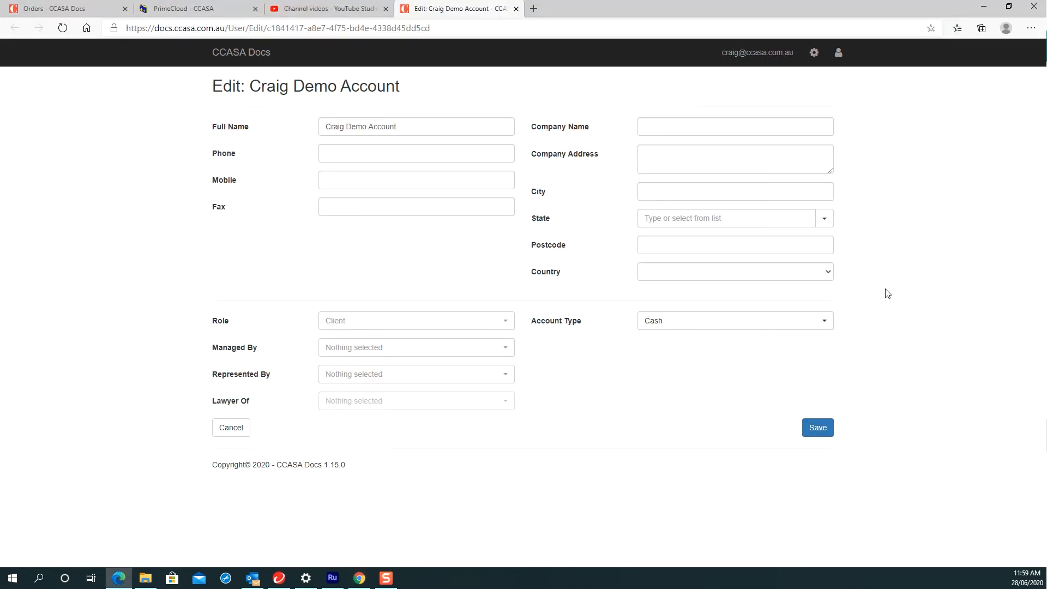
left_click_drag(611, 6, 647, 45)
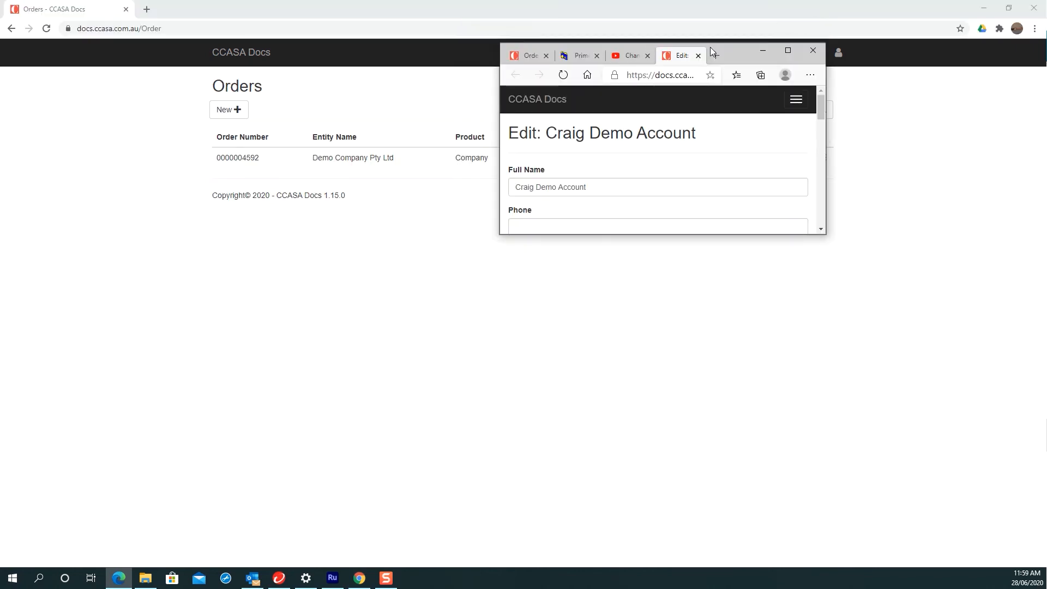
left_click_drag(735, 53, 1046, 305)
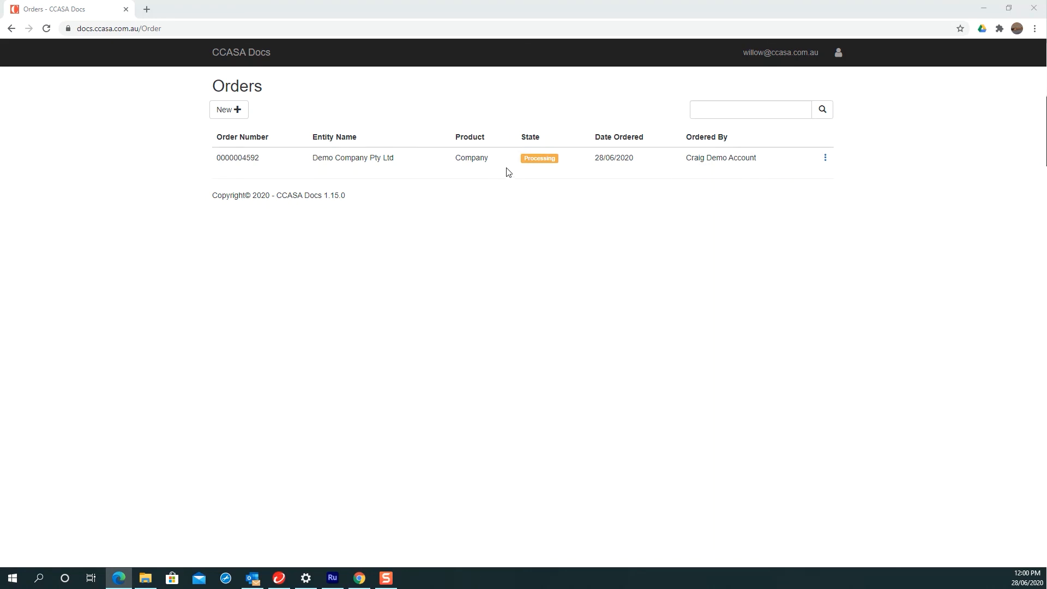
Step: Reload the orders list so the placed order's status refreshes to Complete
right_click(502, 255)
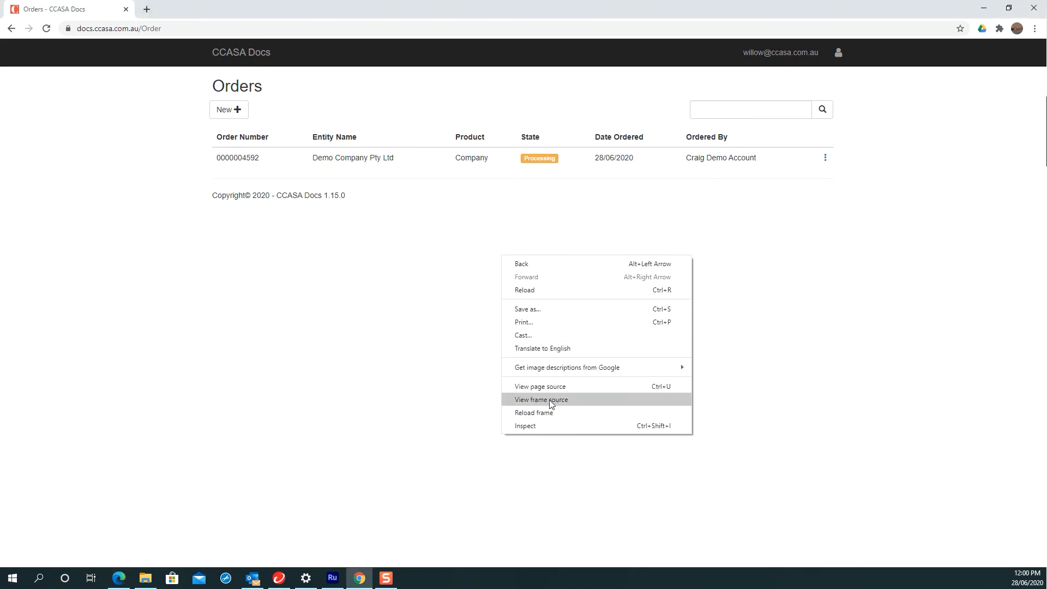
left_click(464, 321)
right_click(751, 224)
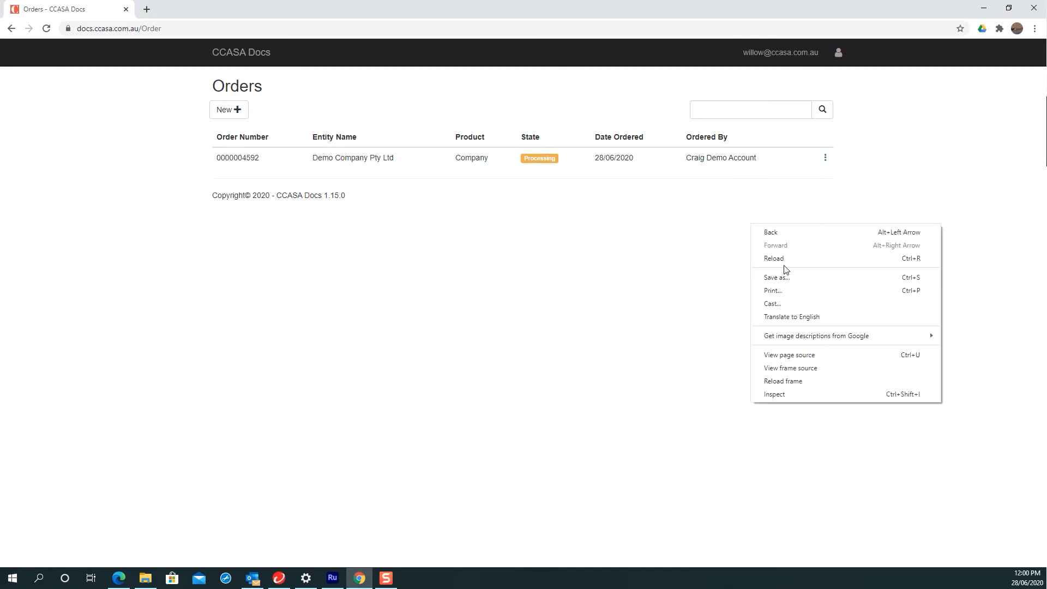
left_click(776, 259)
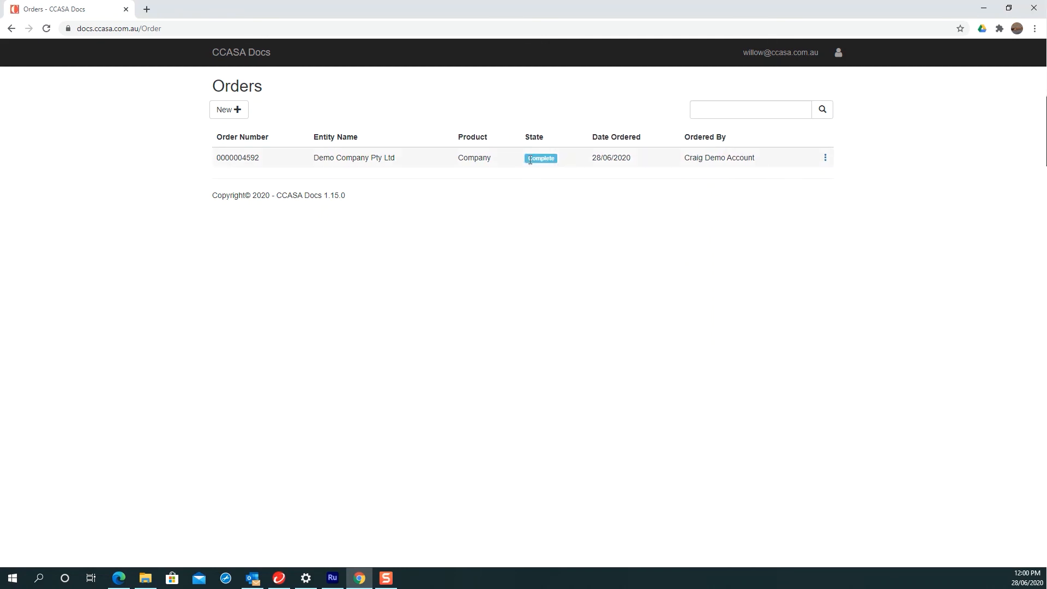
Step: Open the order's Review page and check its 16 documents, Constitution Overview through Consent
left_click(826, 158)
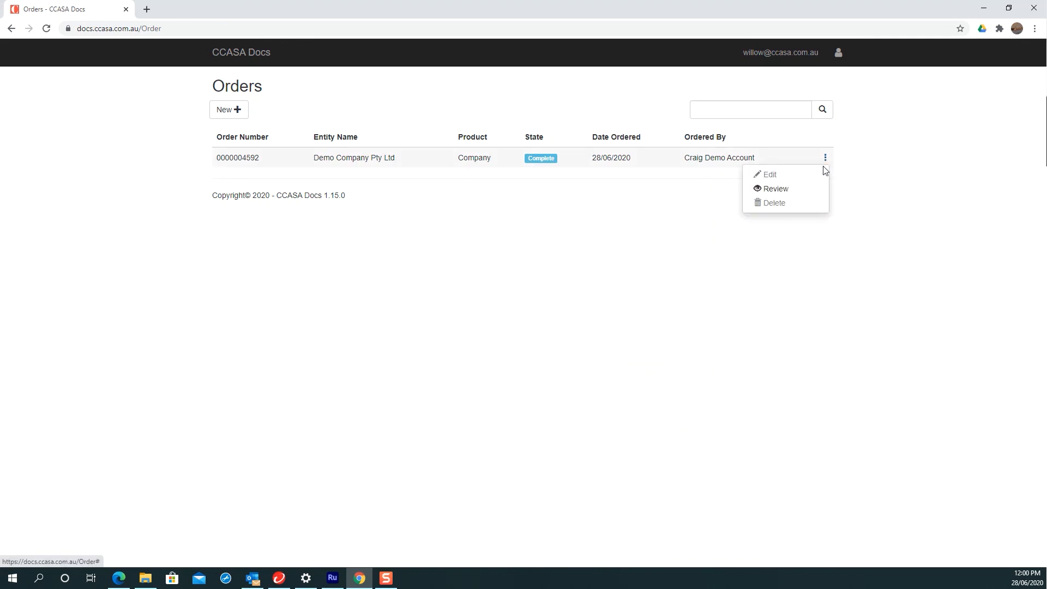
left_click(793, 189)
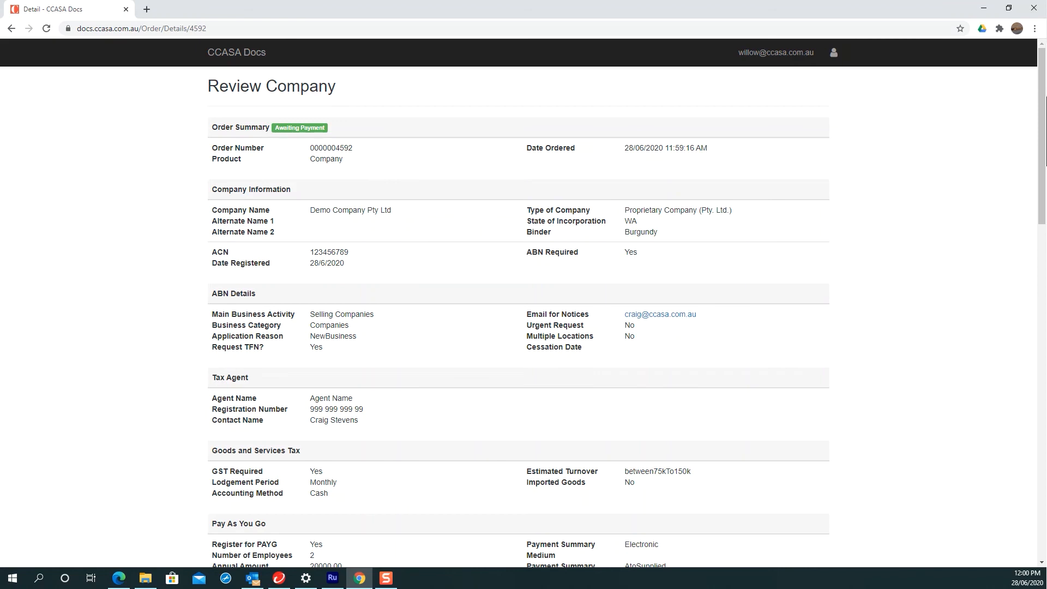
scroll(516, 283, "down", 20)
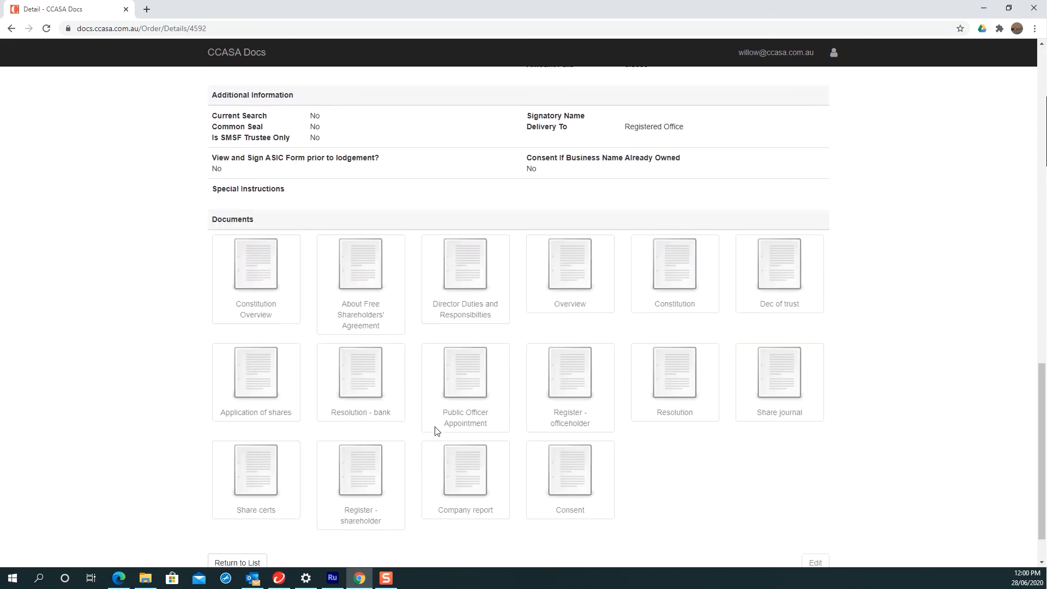
scroll(436, 430, "up", 5)
scroll(436, 431, "up", 15)
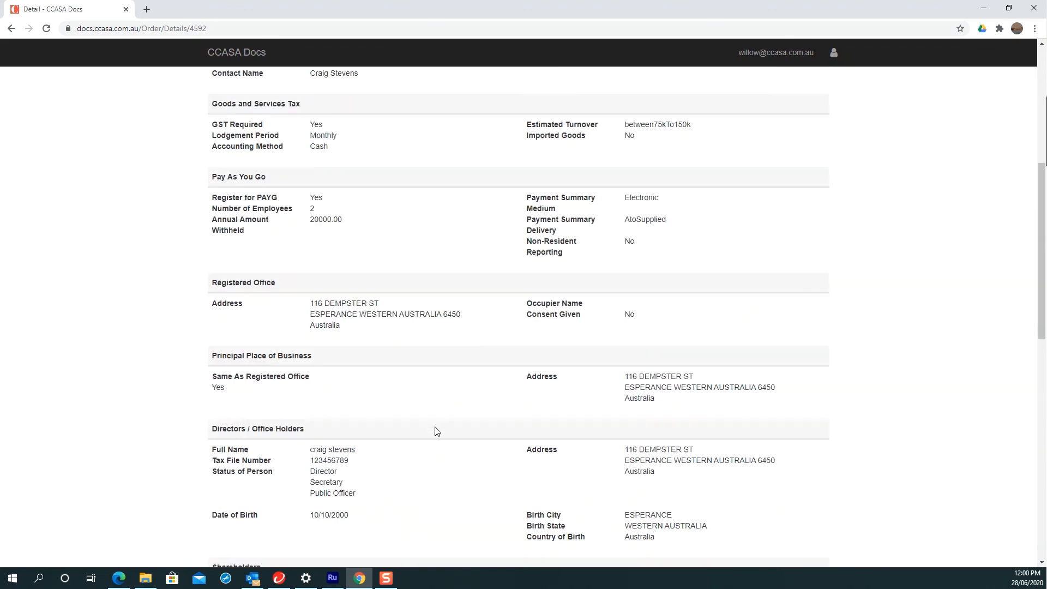
scroll(425, 349, "down", 20)
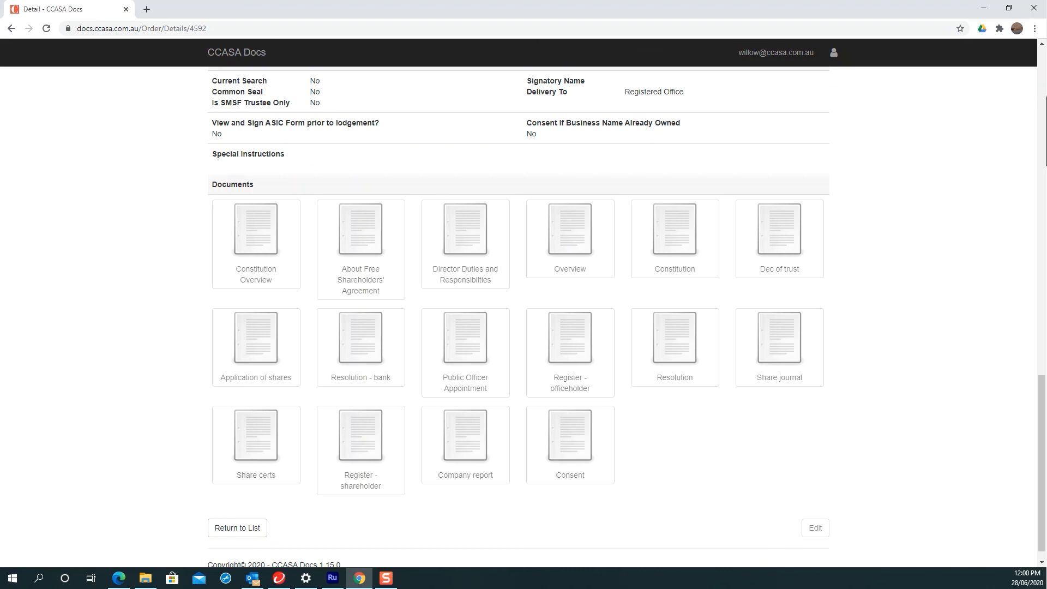
key("alt+Tab")
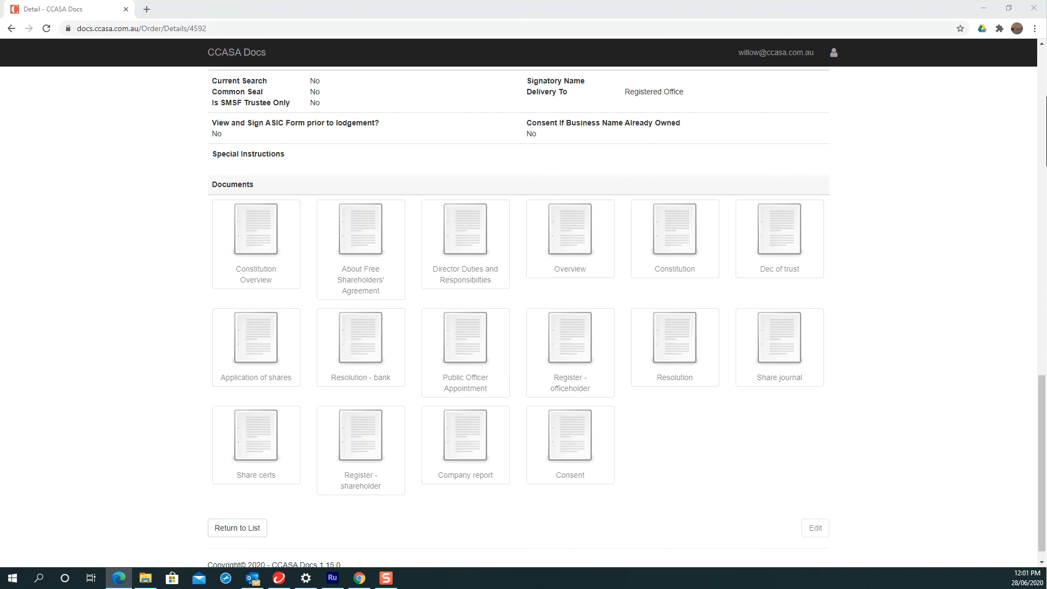
Step: Reload the documents frame and download the Overview document as Overview.pdf
right_click(667, 451)
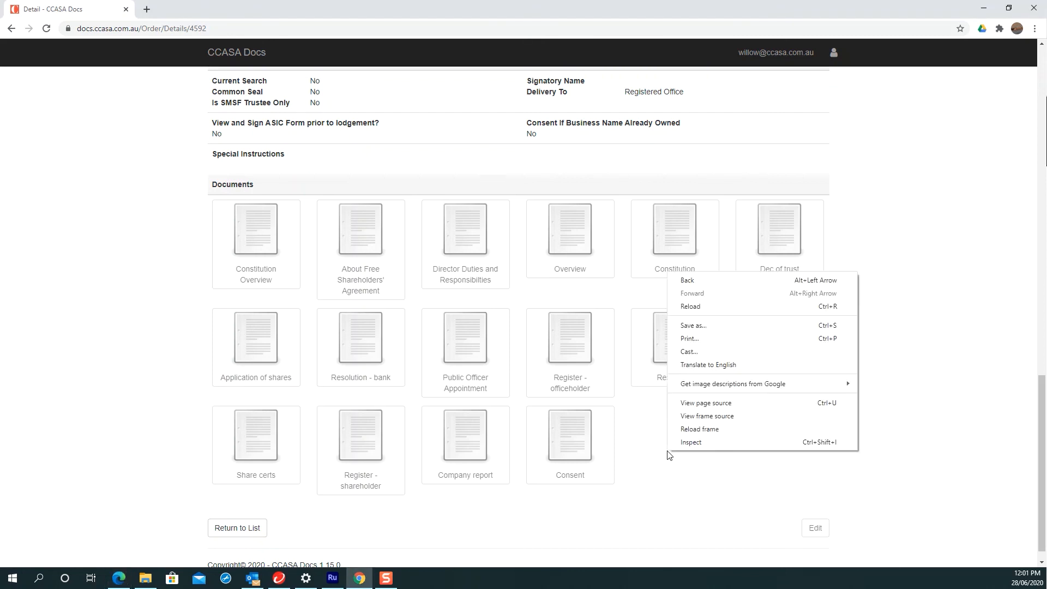
left_click(721, 429)
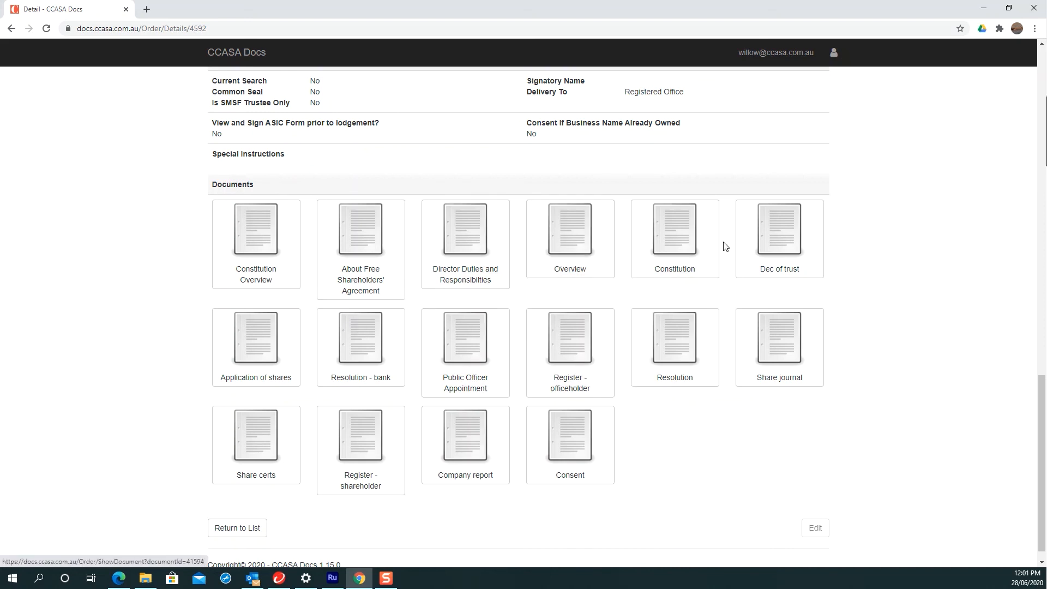
left_click(589, 245)
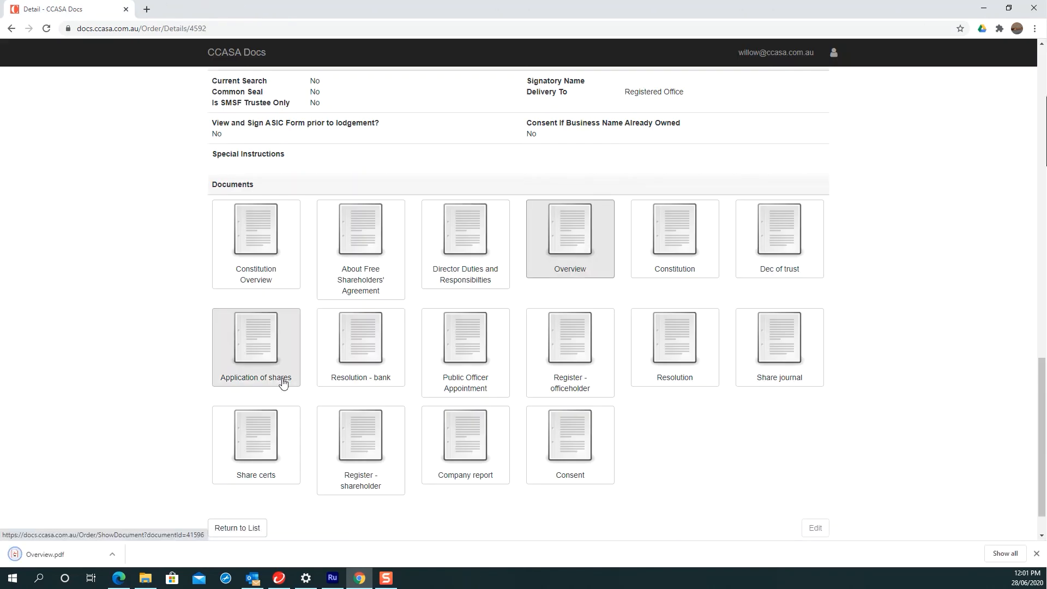
left_click(115, 553)
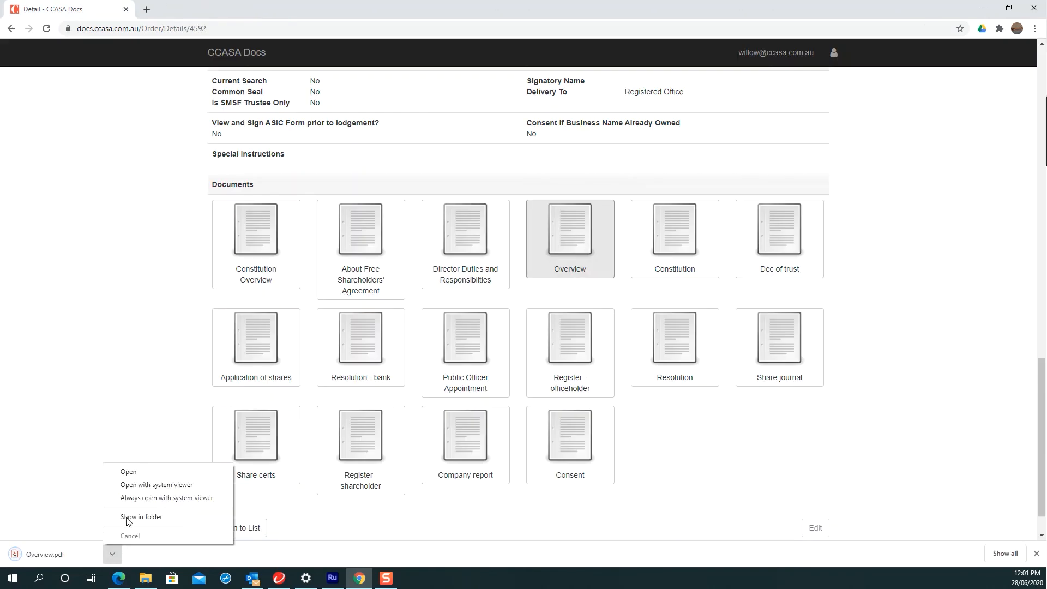
Step: View the two-page Company Order Overview PDF, then go back to the order's Detail page
left_click(136, 475)
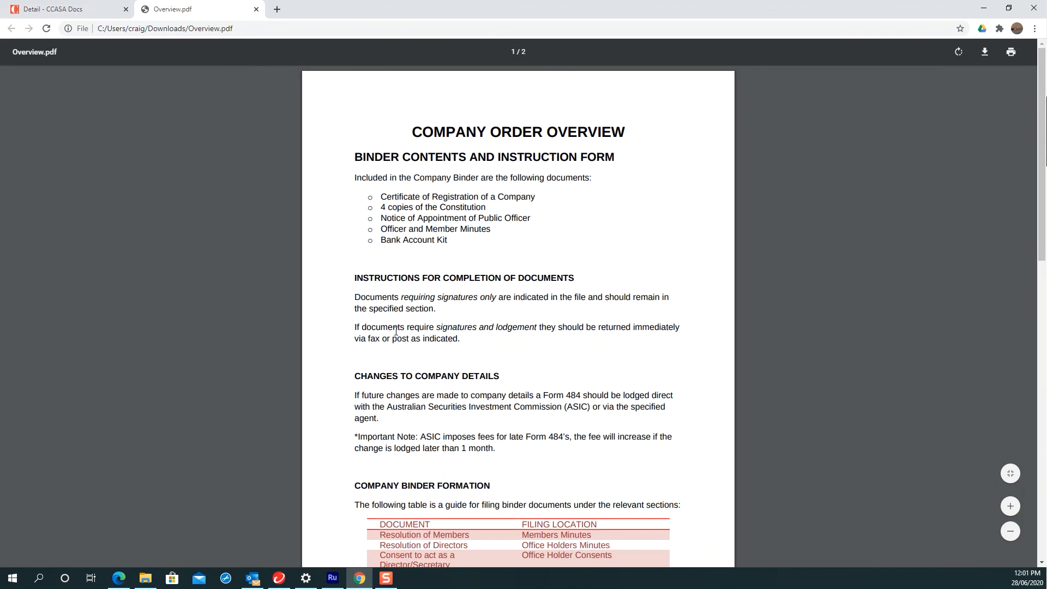
scroll(396, 331, "down", 7)
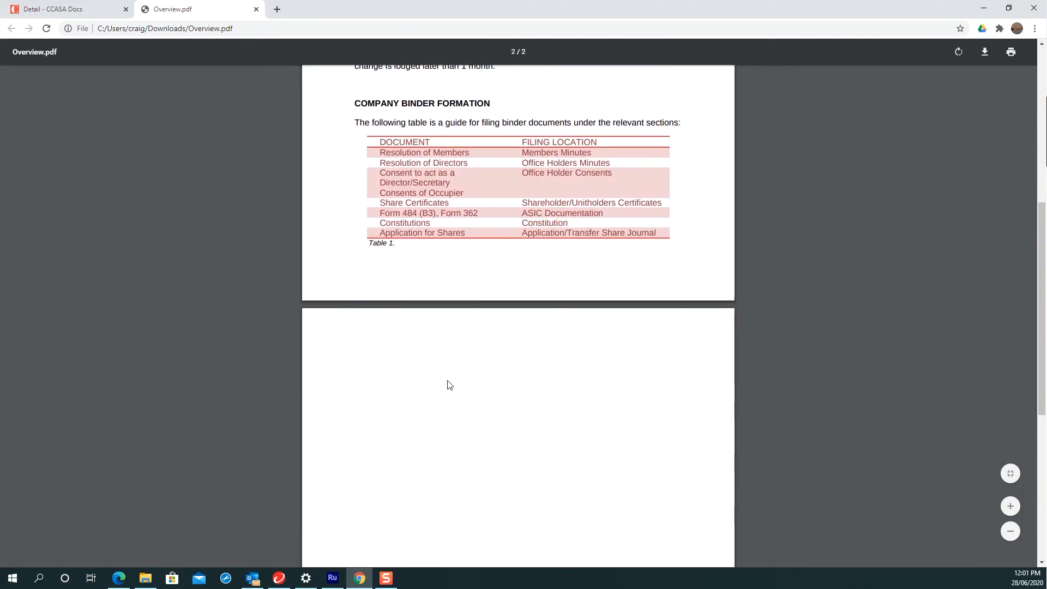
scroll(447, 385, "down", 5)
scroll(447, 384, "up", 12)
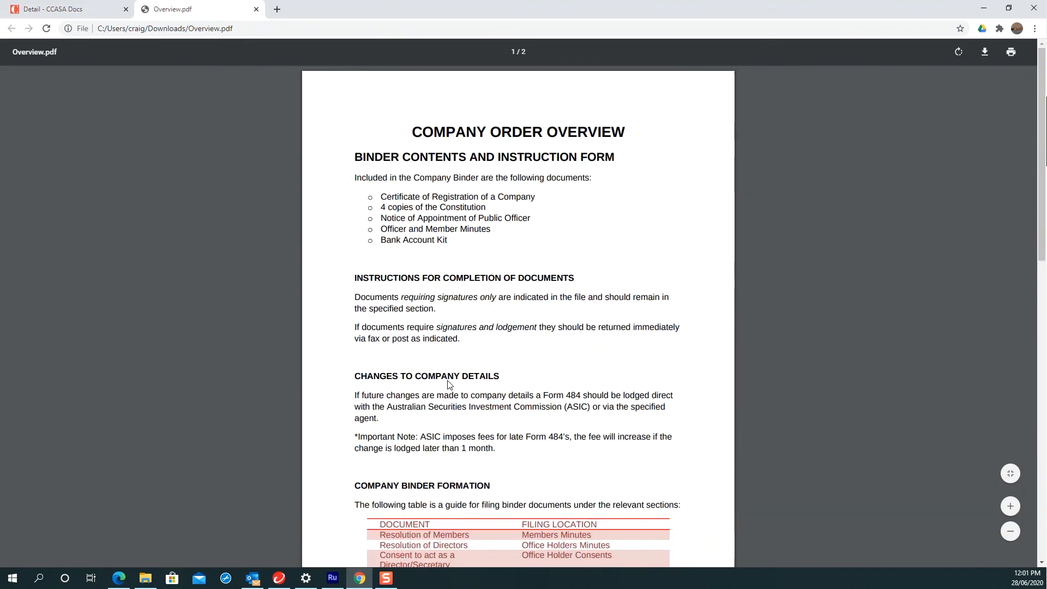
left_click(109, 15)
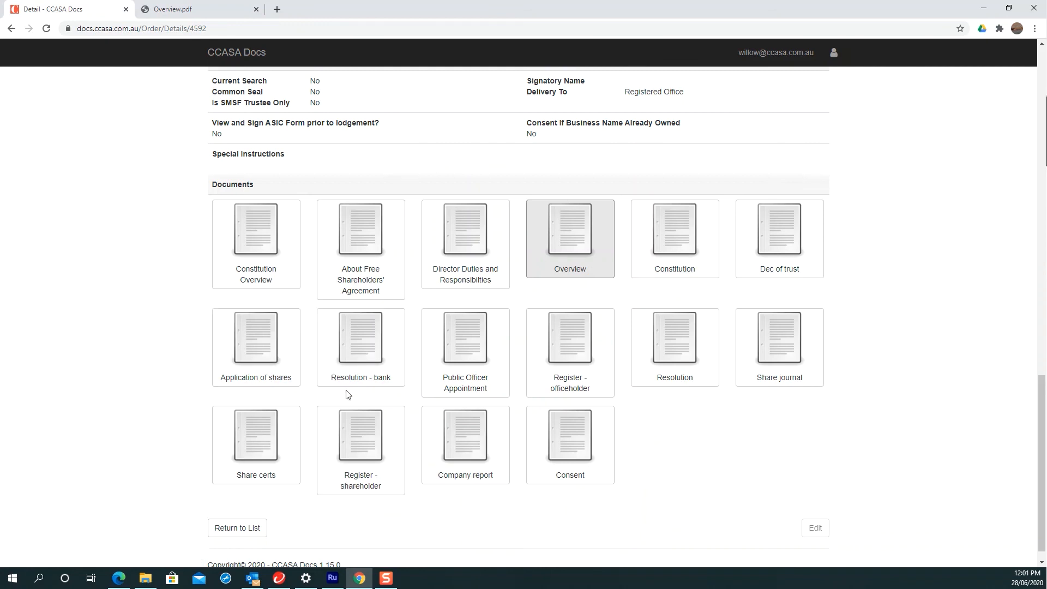
scroll(346, 394, "up", 19)
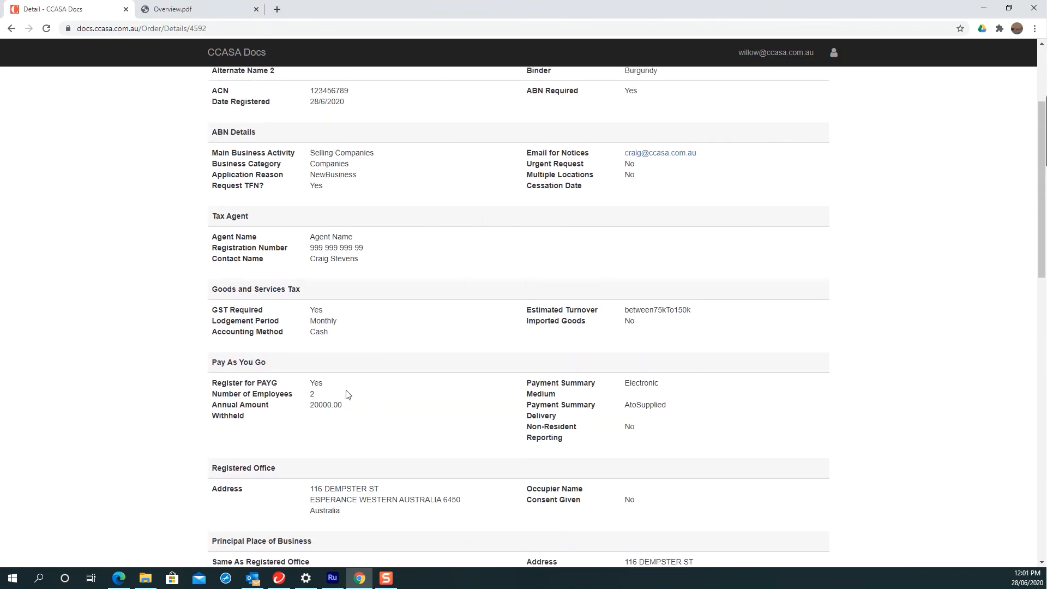